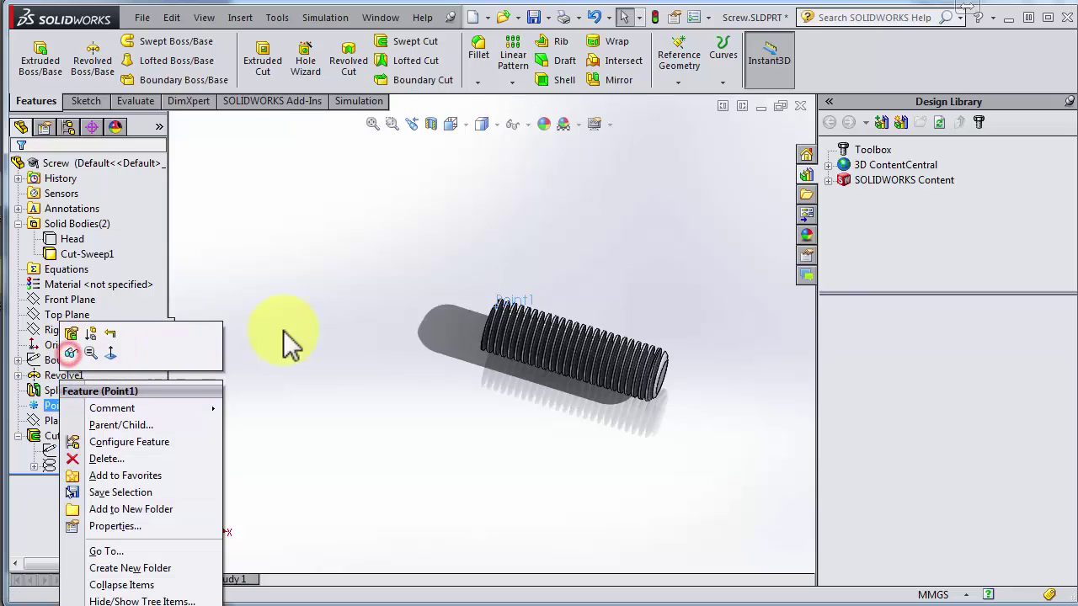
Show the hidden Head body of the screw
{"action": "left_click", "coordinate": [670, 371]}
{"action": "scroll", "coordinate": [286, 299], "scroll_direction": "up", "scroll_amount": 2}
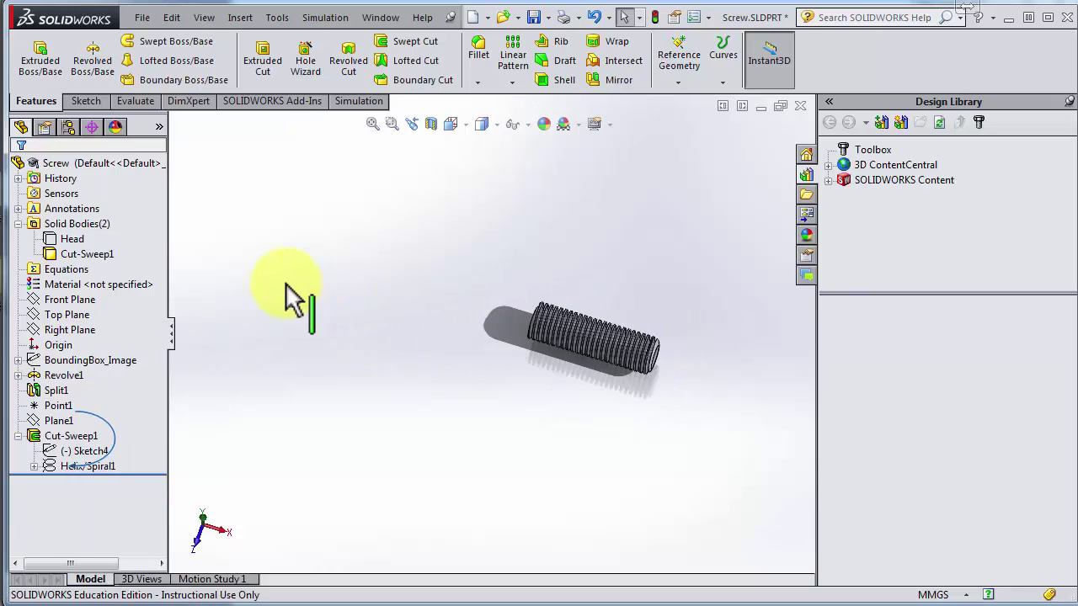
{"action": "scroll", "coordinate": [284, 294], "scroll_direction": "down", "scroll_amount": 5}
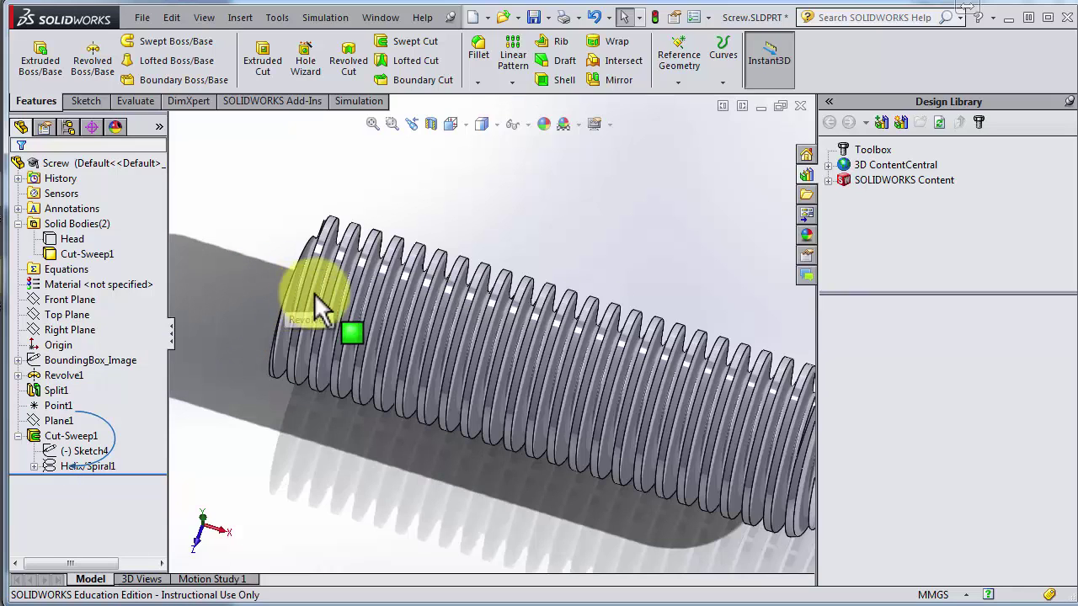
{"action": "scroll", "coordinate": [307, 304], "scroll_direction": "down", "scroll_amount": 1}
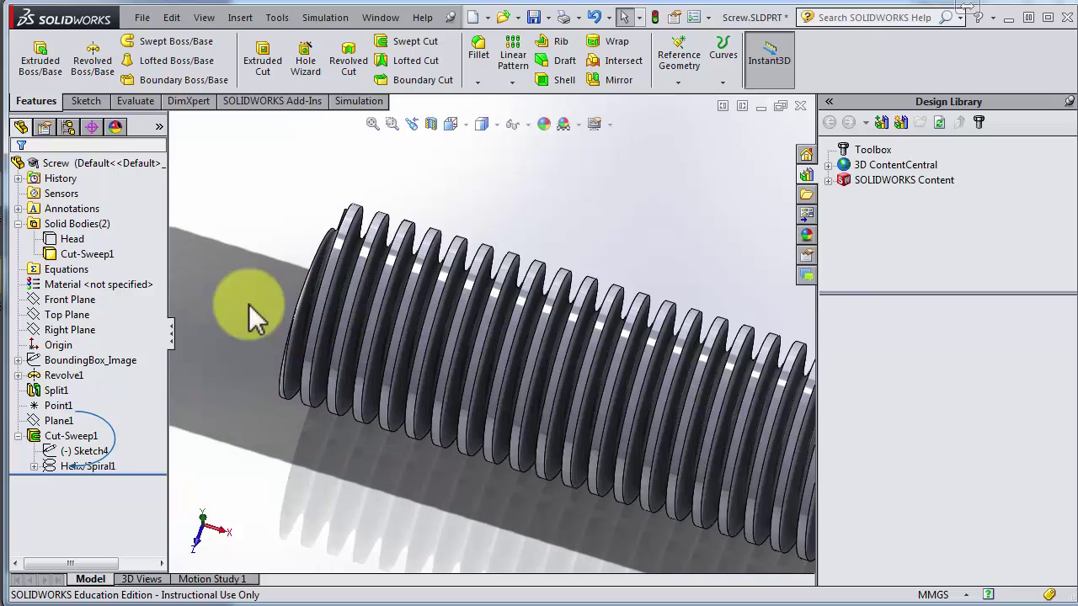
{"action": "right_click", "coordinate": [71, 244]}
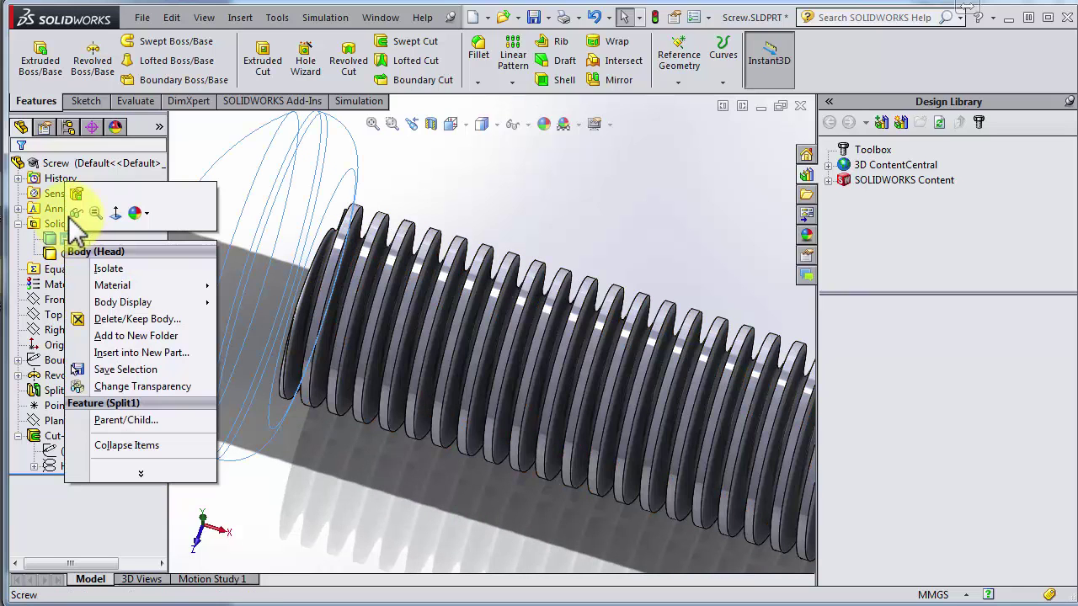
{"action": "left_click", "coordinate": [72, 216]}
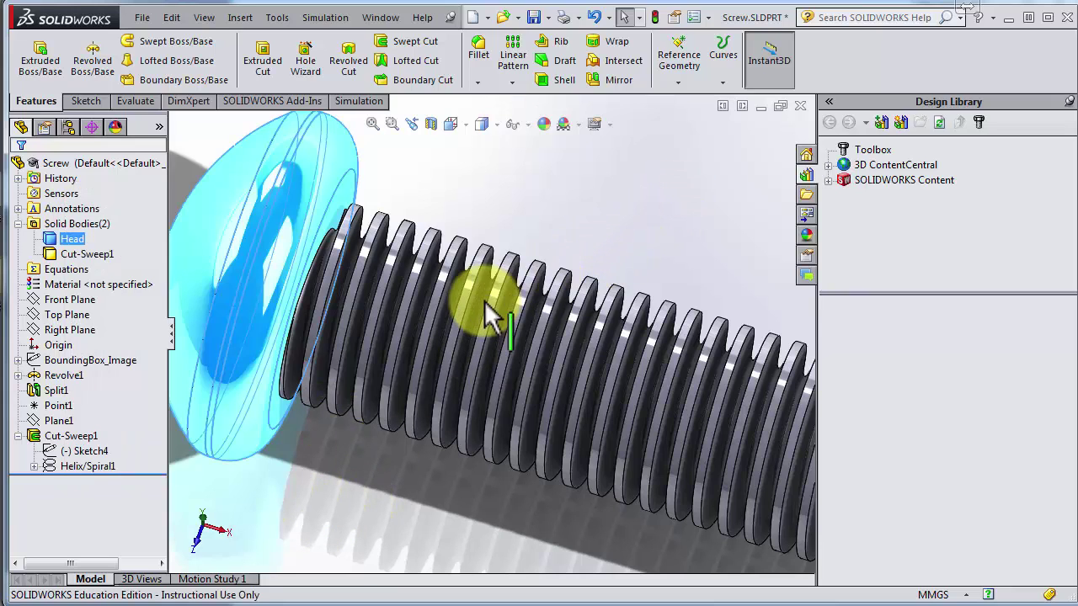
Combine the Head body and the threaded shank body into a single solid using the Add operation
{"action": "scroll", "coordinate": [471, 253], "scroll_direction": "up", "scroll_amount": 5}
{"action": "mouse_move", "coordinate": [482, 187]}
{"action": "middle_mouse_down"}
{"action": "mouse_move", "coordinate": [546, 184]}
{"action": "mouse_move", "coordinate": [482, 172]}
{"action": "middle_mouse_up"}
{"action": "middle_click_drag", "start_coordinate": [482, 246], "coordinate": [434, 272]}
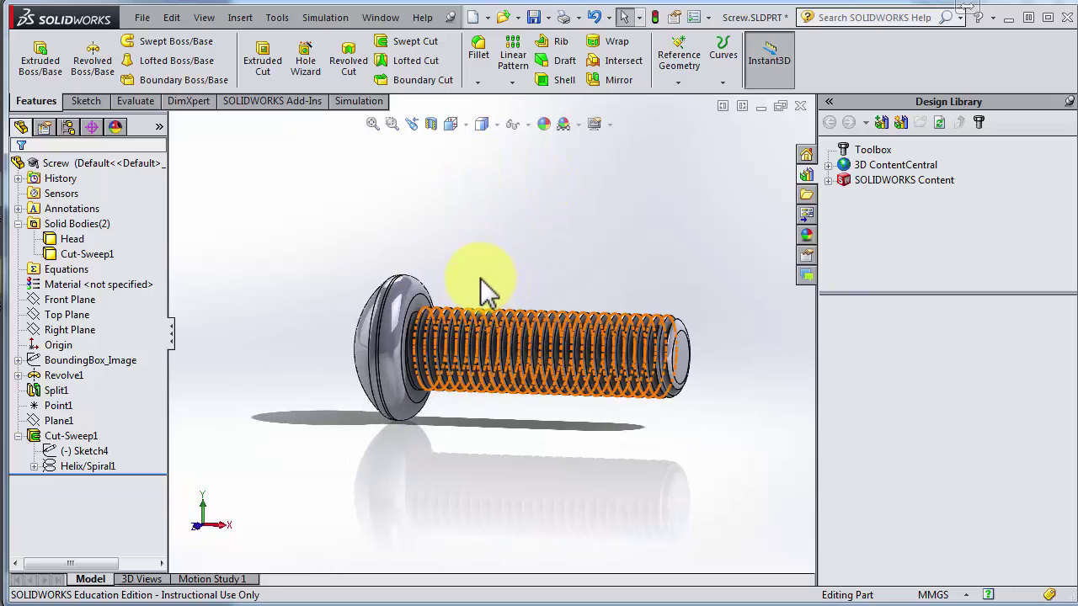
{"action": "mouse_move", "coordinate": [489, 311]}
{"action": "middle_mouse_down"}
{"action": "mouse_move", "coordinate": [512, 313]}
{"action": "mouse_move", "coordinate": [485, 347]}
{"action": "mouse_move", "coordinate": [477, 308]}
{"action": "middle_mouse_up"}
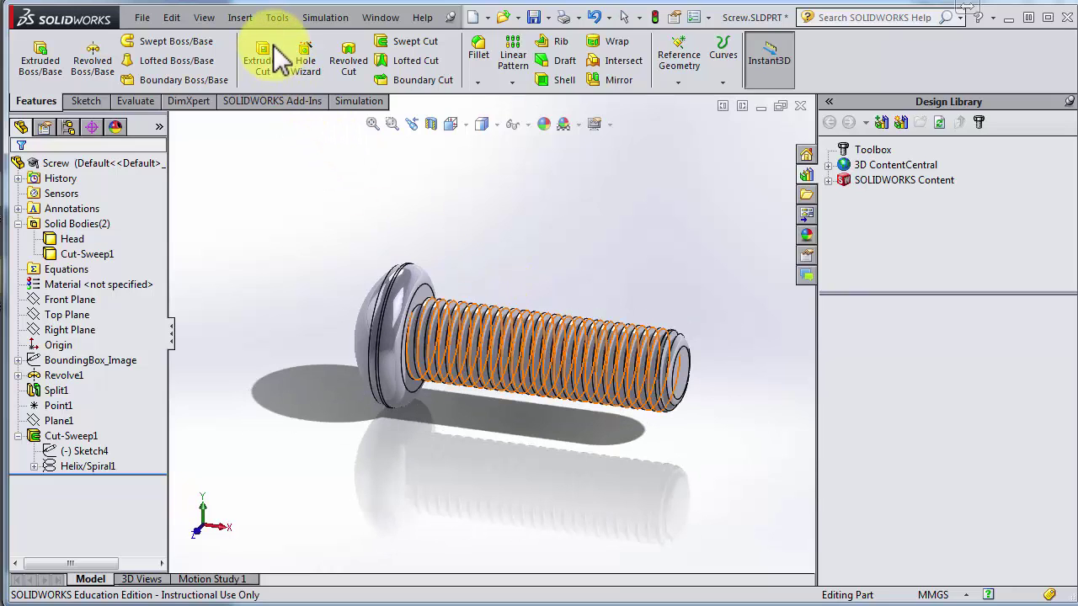
{"action": "left_click", "coordinate": [240, 17]}
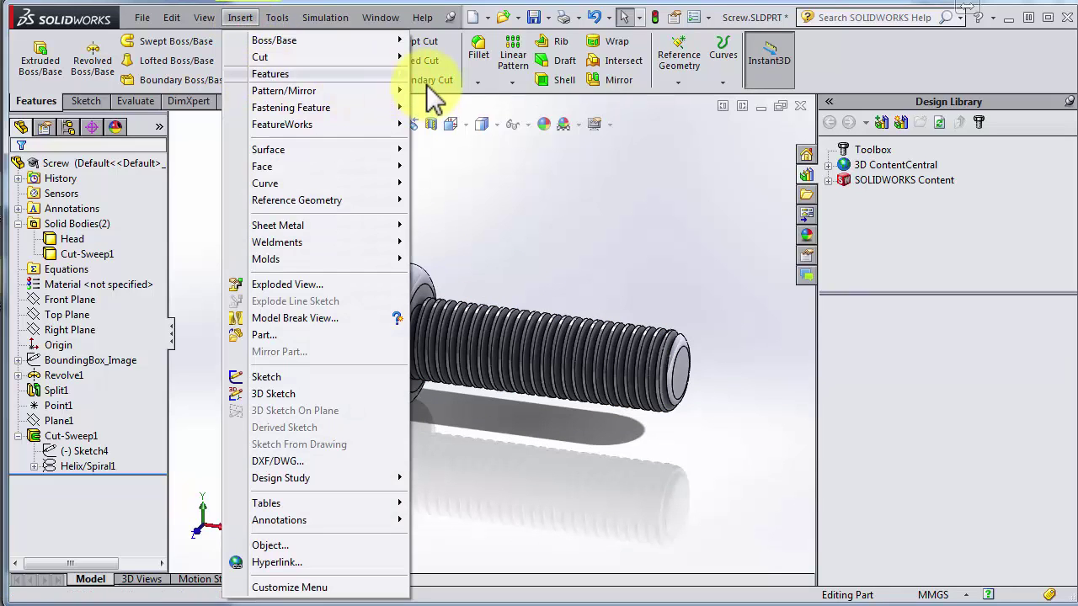
{"action": "mouse_move", "coordinate": [396, 74]}
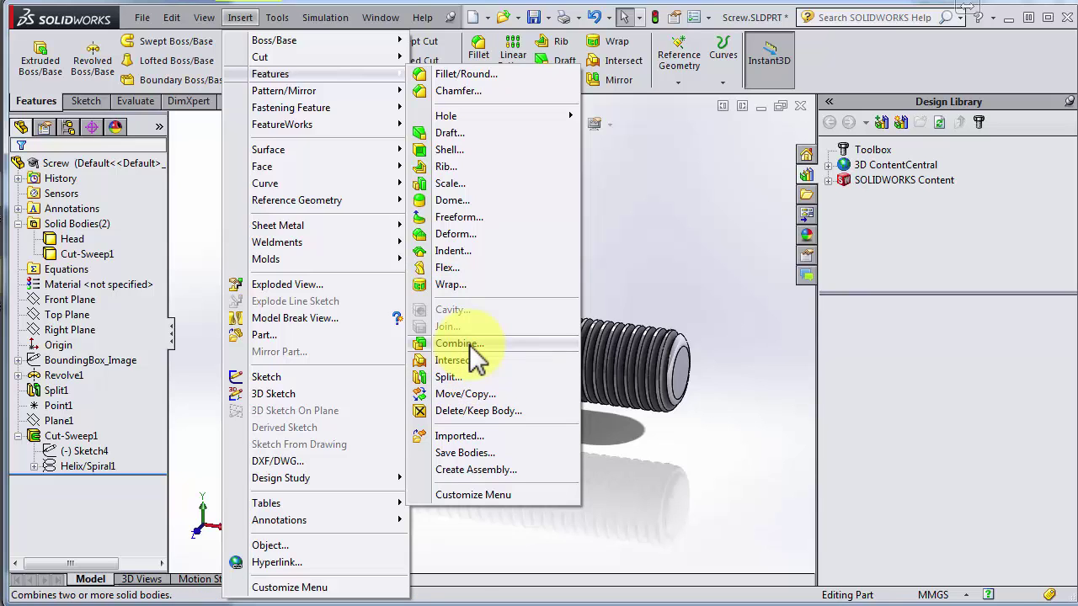
{"action": "left_click", "coordinate": [467, 344]}
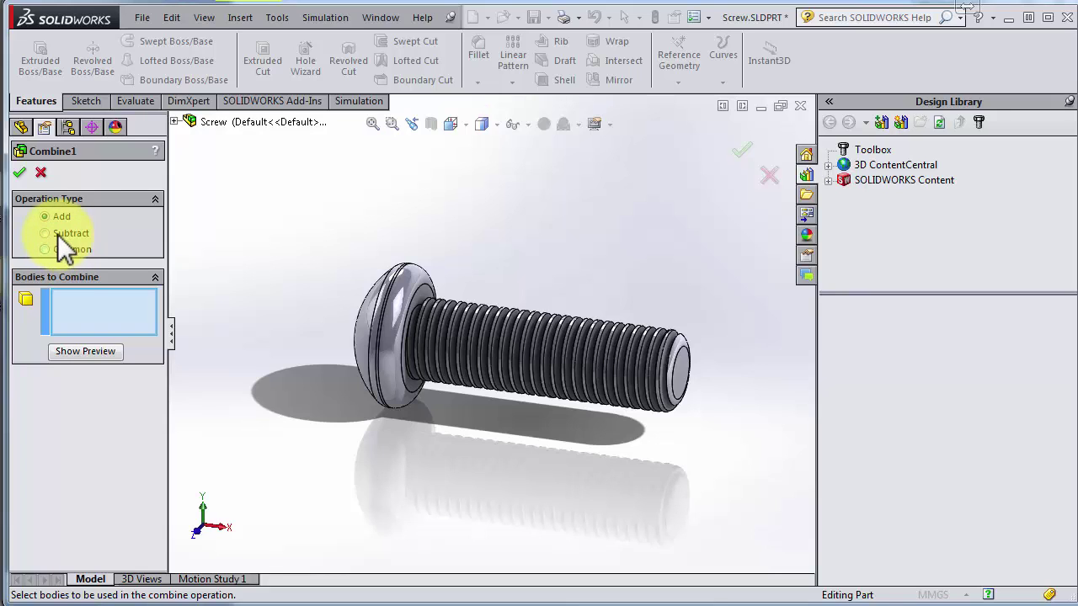
{"action": "left_click", "coordinate": [46, 233]}
{"action": "left_click", "coordinate": [45, 233]}
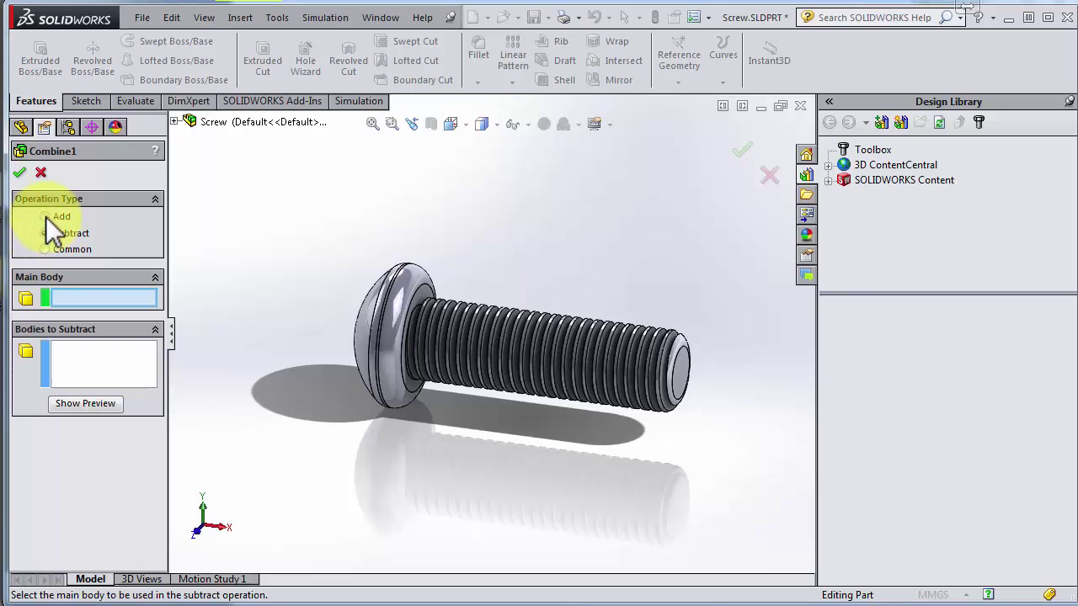
{"action": "left_click", "coordinate": [46, 217]}
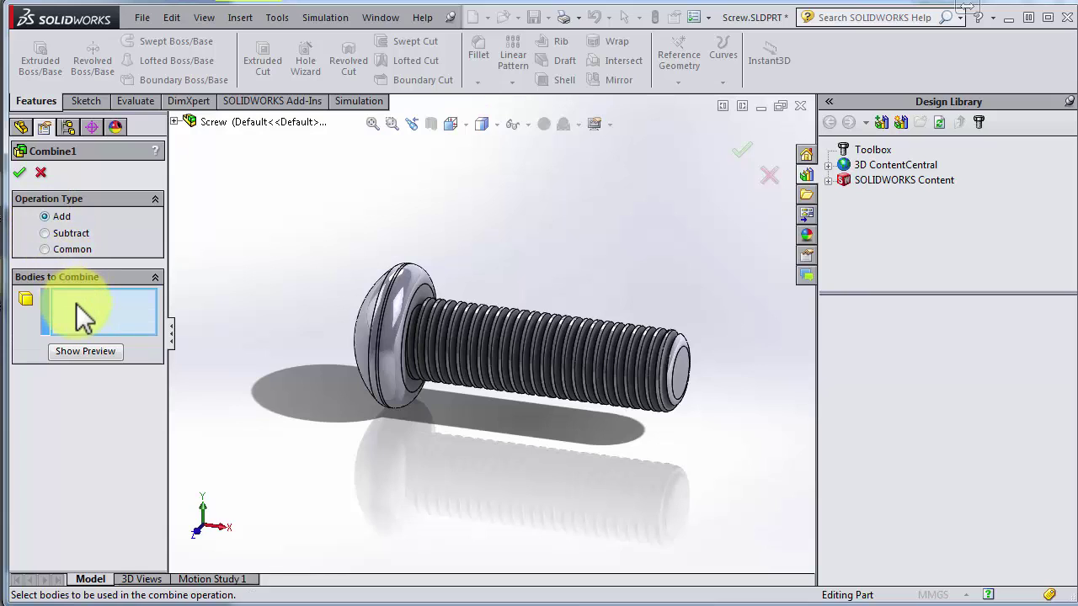
{"action": "left_click", "coordinate": [394, 314]}
{"action": "left_click", "coordinate": [532, 343]}
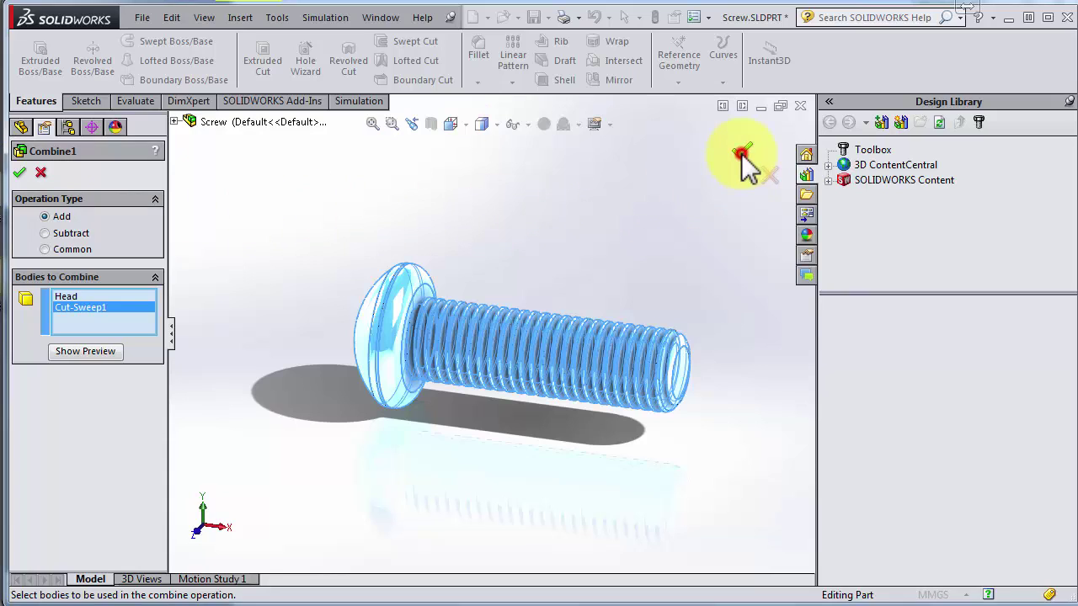
{"action": "middle_click_drag", "start_coordinate": [626, 248], "coordinate": [572, 364]}
Create a reference plane offset 6 mm from the Right Plane, on the side of the screw head
{"action": "key", "text": "ctrl+shift+z"}
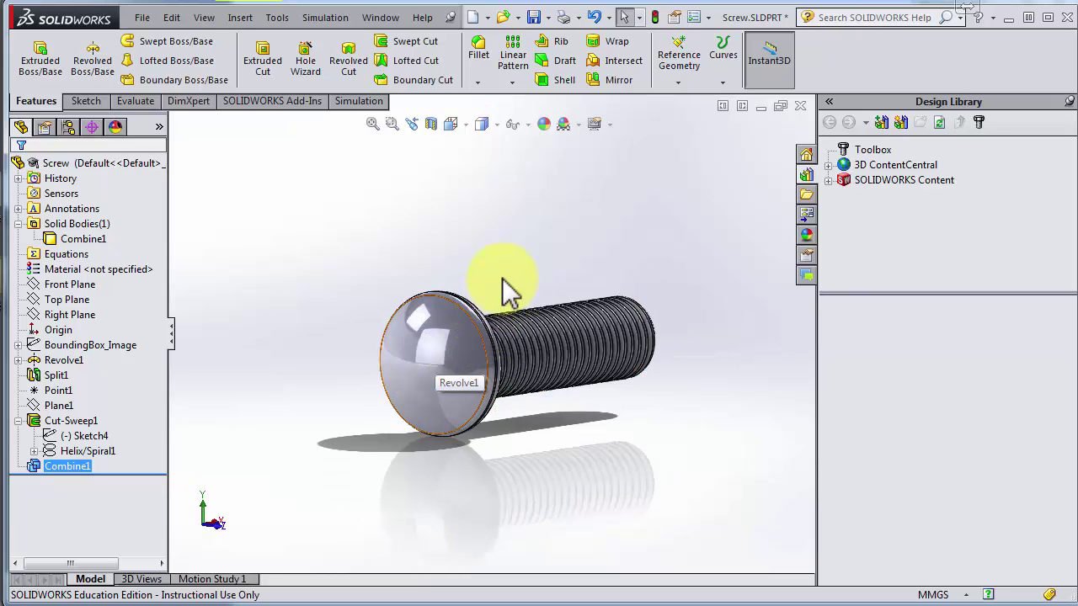
{"action": "middle_click_drag", "start_coordinate": [447, 313], "coordinate": [433, 315]}
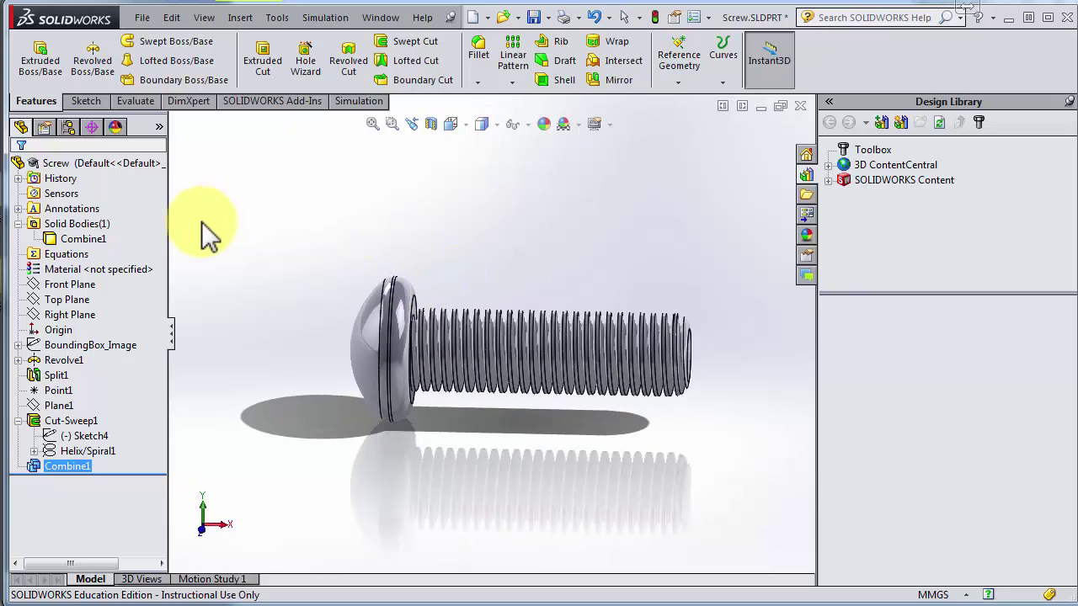
{"action": "key", "text": "Left"}
{"action": "left_click", "coordinate": [91, 288]}
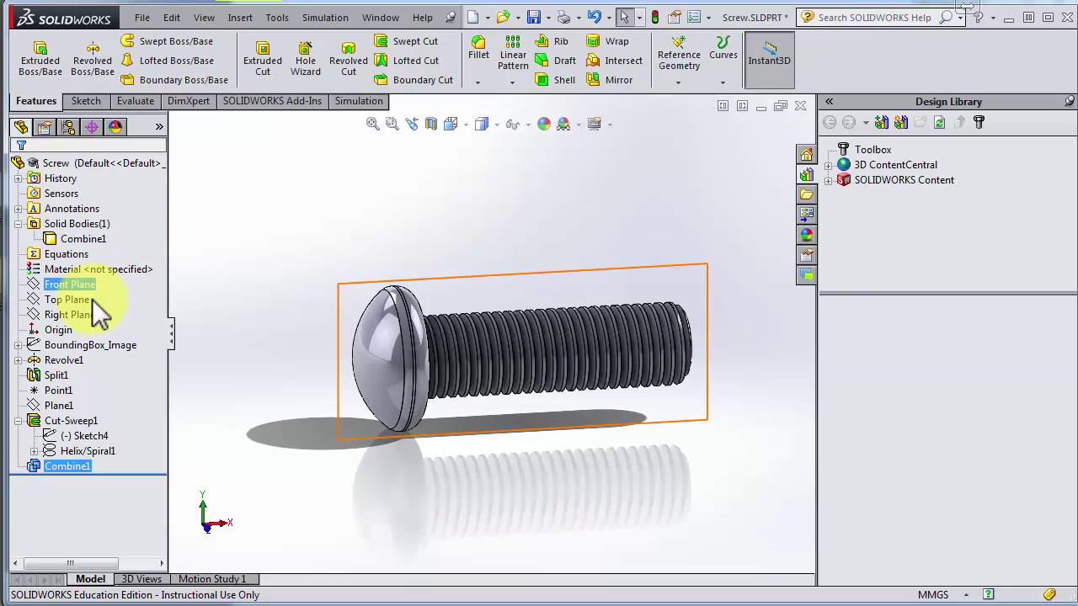
{"action": "key", "text": "Escape"}
{"action": "left_click", "coordinate": [85, 314]}
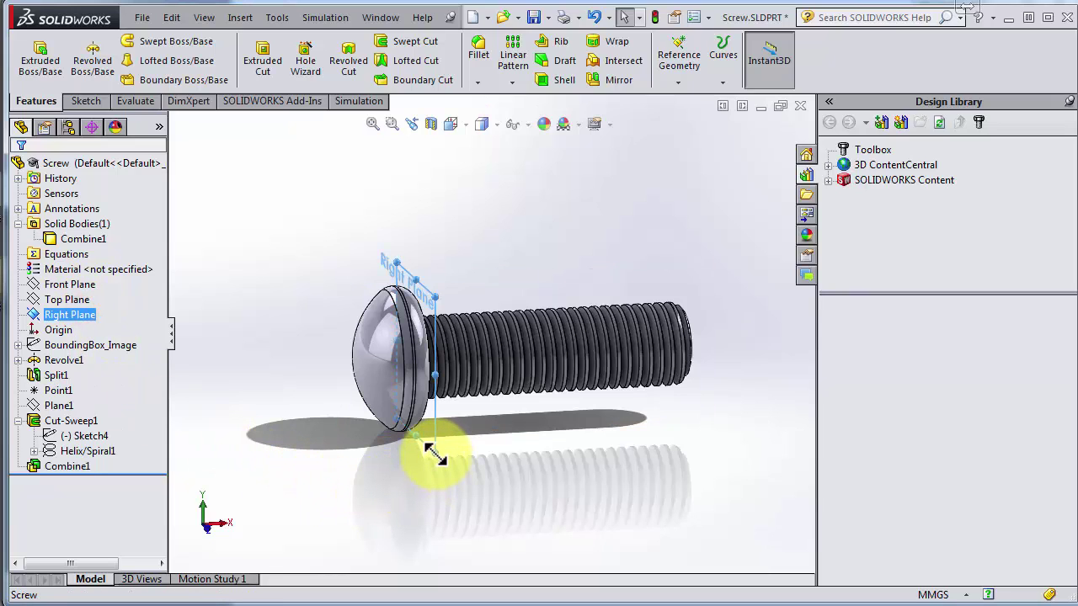
{"action": "left_click_drag", "start_coordinate": [435, 455], "coordinate": [361, 463], "text": "ctrl"}
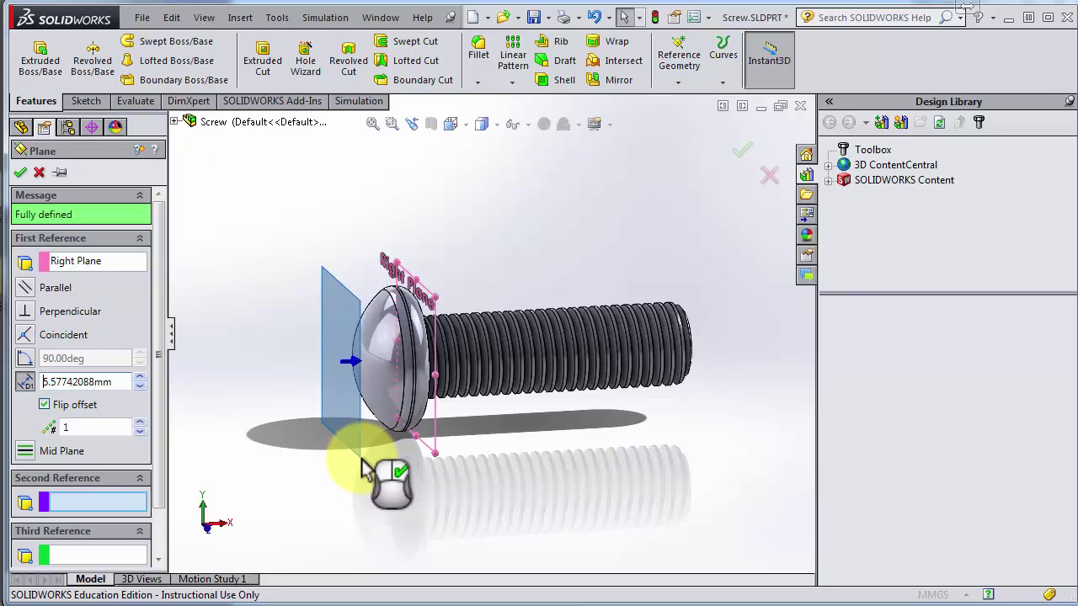
{"action": "double_click", "coordinate": [109, 386]}
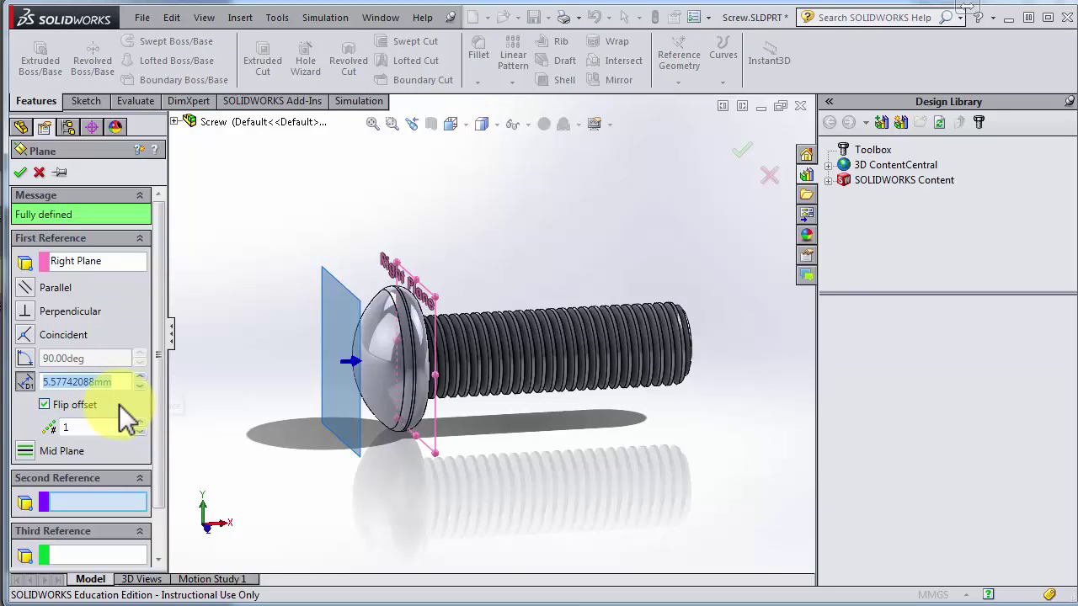
{"action": "type", "text": "6"}
{"action": "key", "text": "Return"}
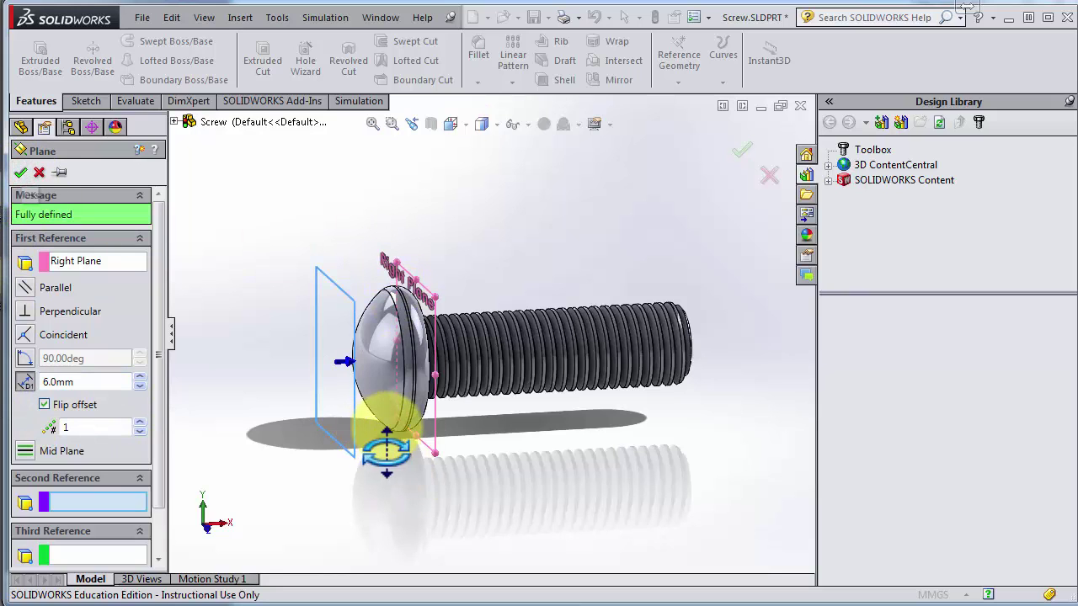
Start an Extruded Cut sketch on the new offset plane and orient the view normal to it, facing the screw head
{"action": "middle_click_drag", "start_coordinate": [400, 417], "coordinate": [470, 400]}
{"action": "key", "text": "ctrl+8"}
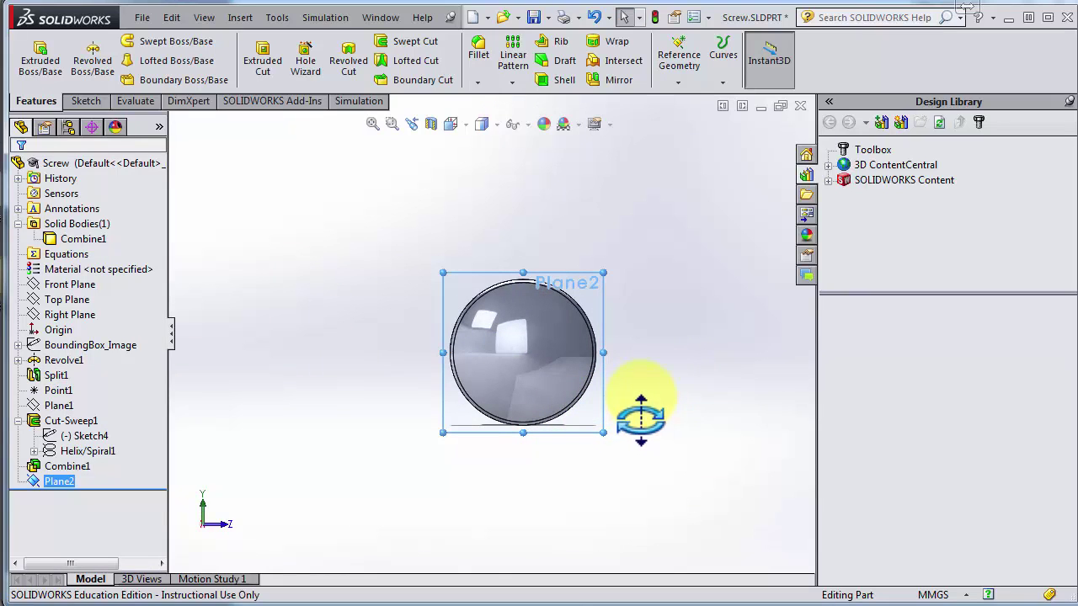
{"action": "middle_click_drag", "start_coordinate": [515, 165], "coordinate": [440, 198]}
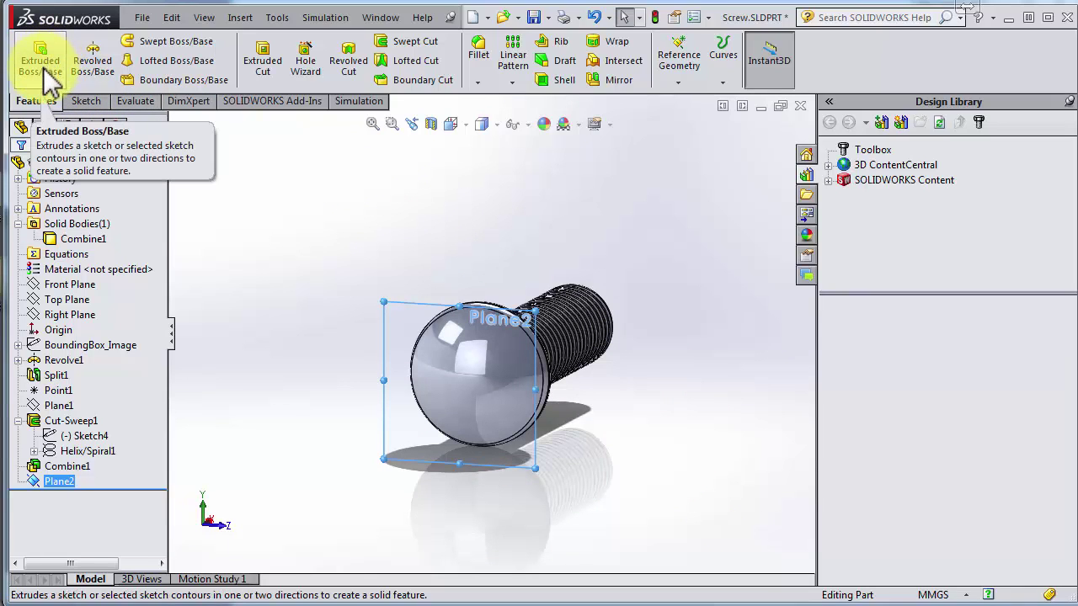
{"action": "left_click", "coordinate": [269, 71]}
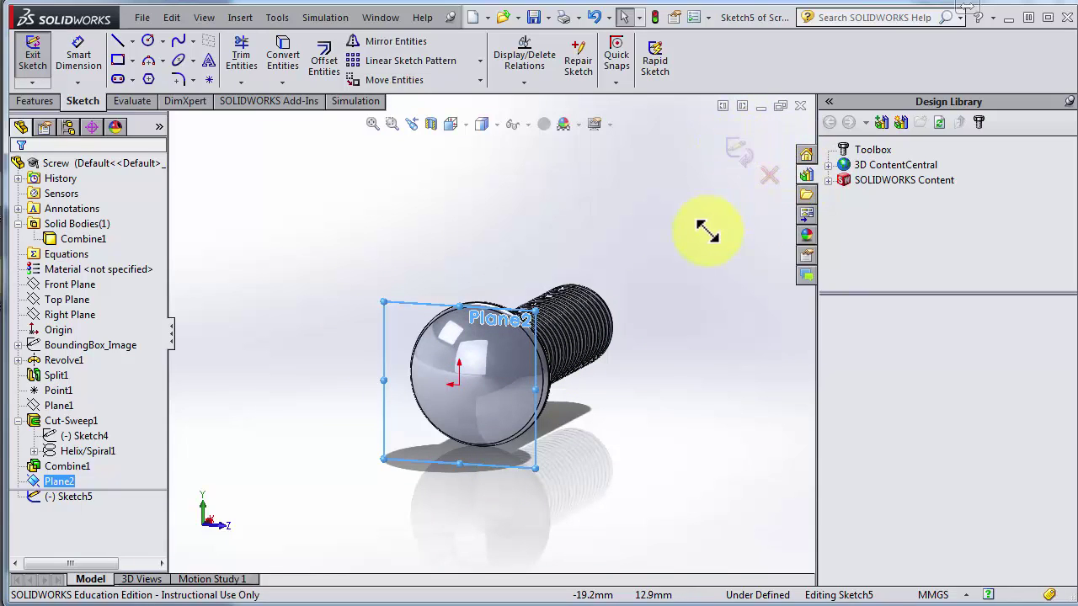
{"action": "key", "text": "space"}
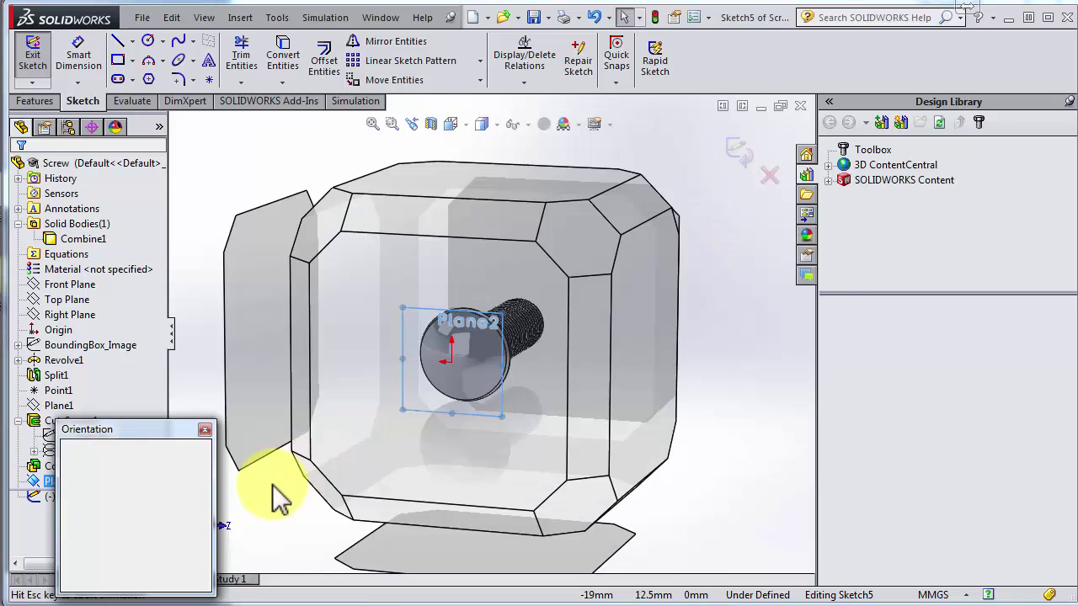
{"action": "left_click", "coordinate": [204, 515]}
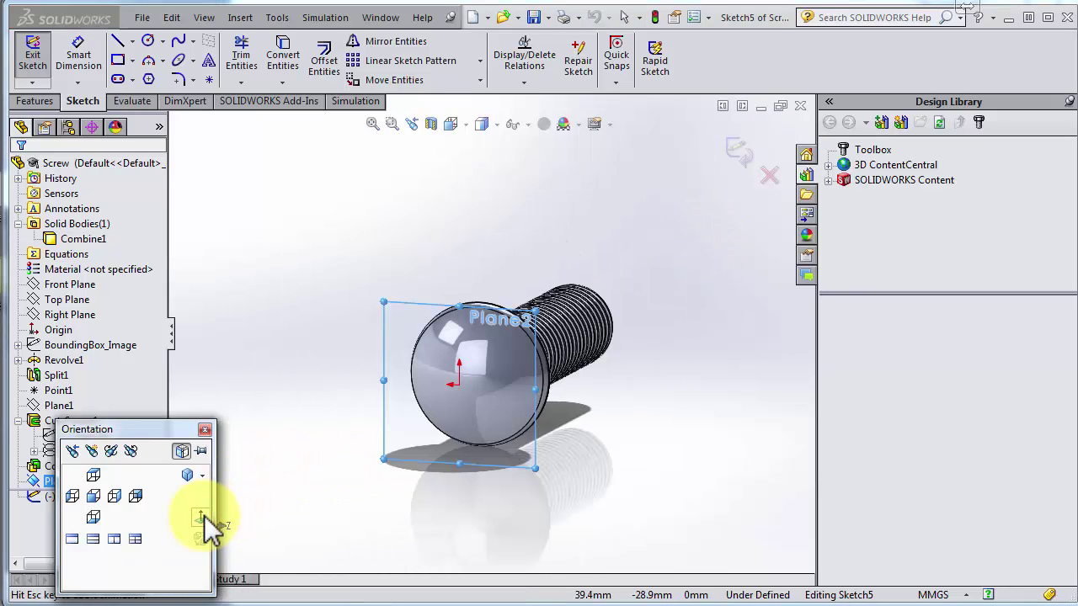
{"action": "key", "text": "ctrl+8"}
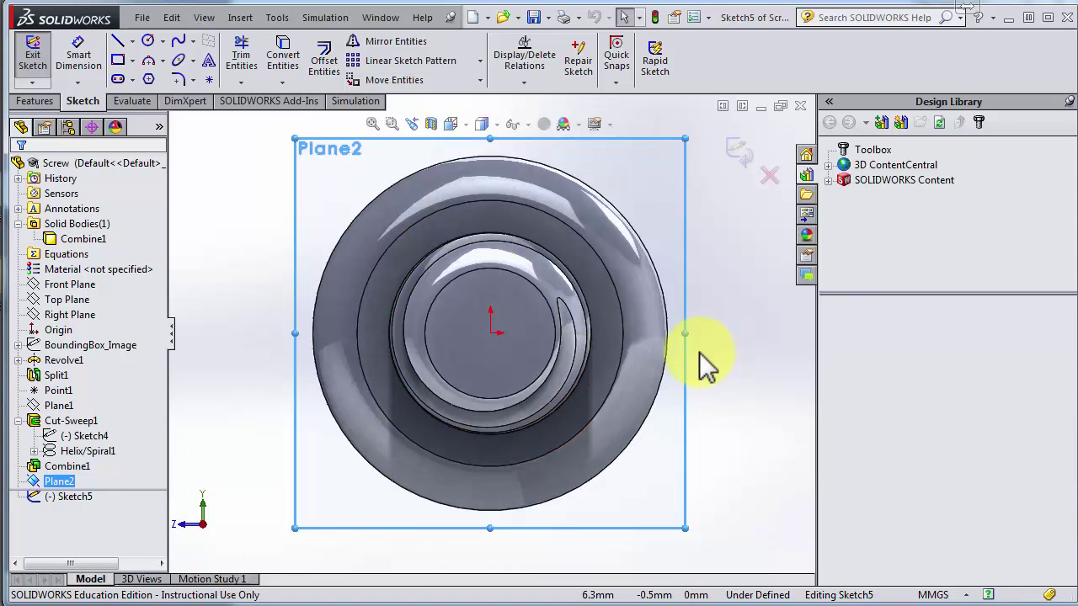
{"action": "key", "text": "space"}
{"action": "left_click", "coordinate": [200, 492]}
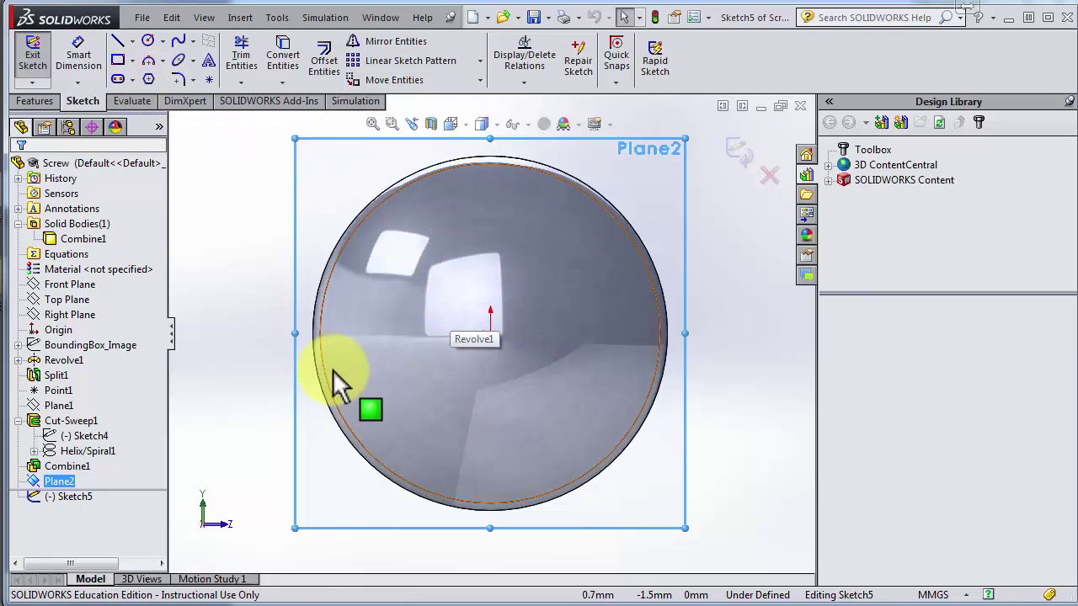
Sketch a closed cross-shaped outline of horizontal and vertical lines around the origin on the screw head, about 7.8 mm wide
{"action": "left_click", "coordinate": [118, 44]}
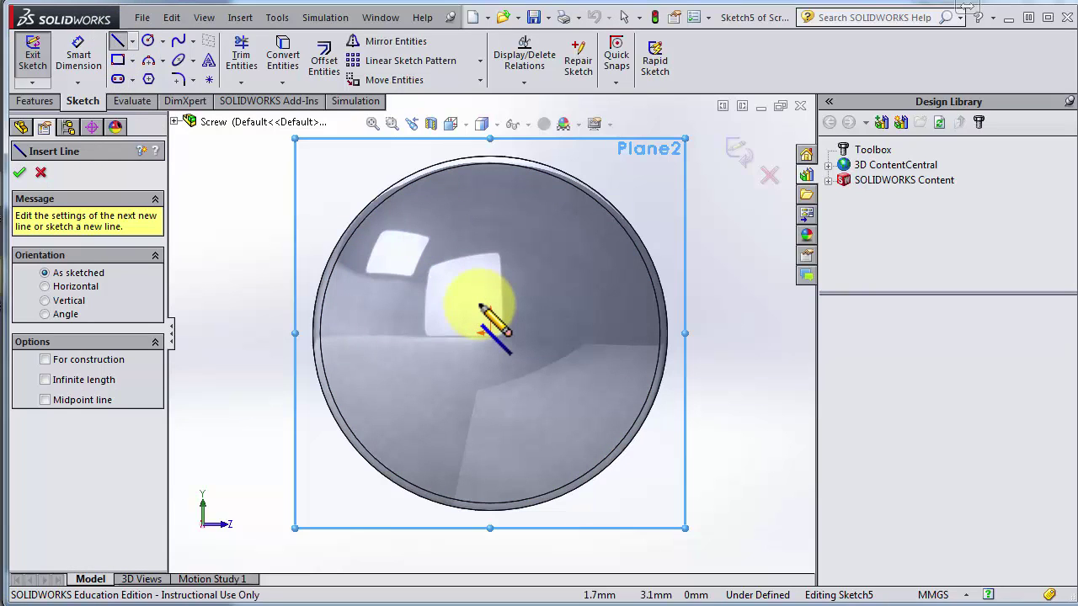
{"action": "left_click", "coordinate": [472, 185]}
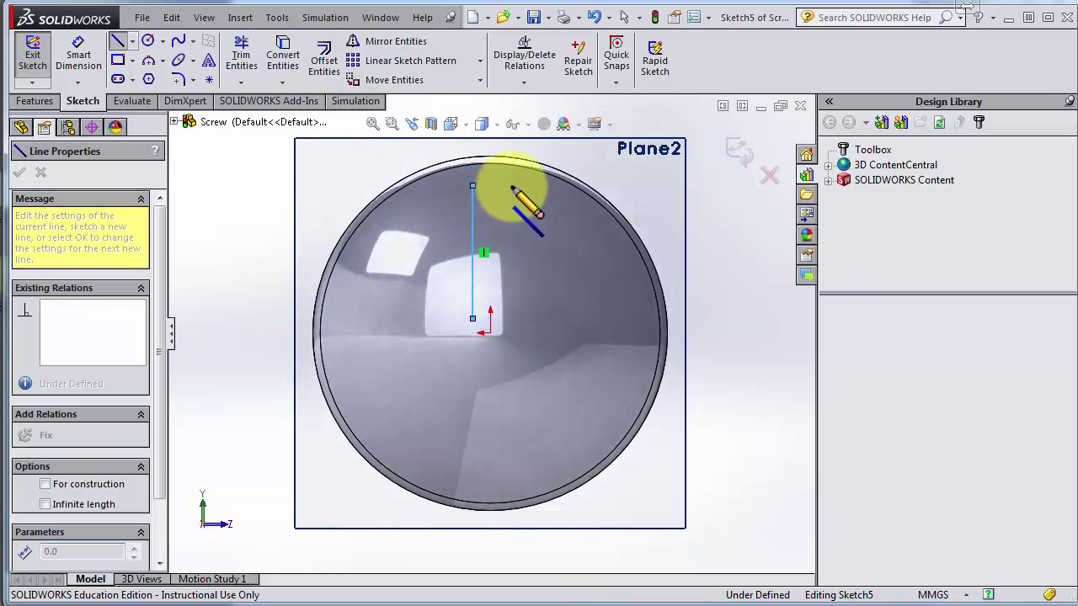
{"action": "left_click", "coordinate": [511, 186]}
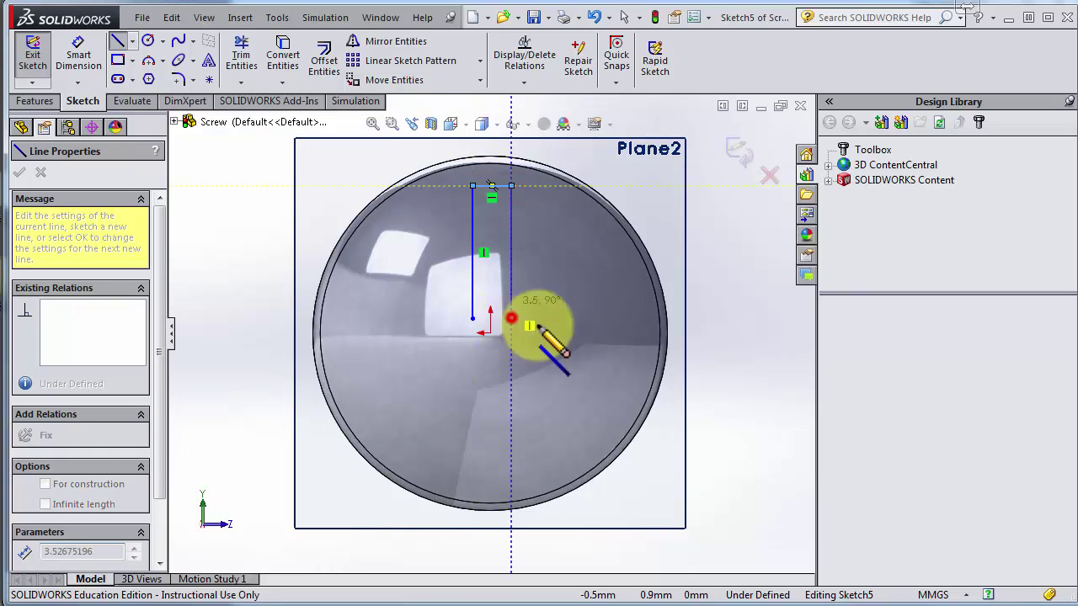
{"action": "left_click", "coordinate": [511, 318]}
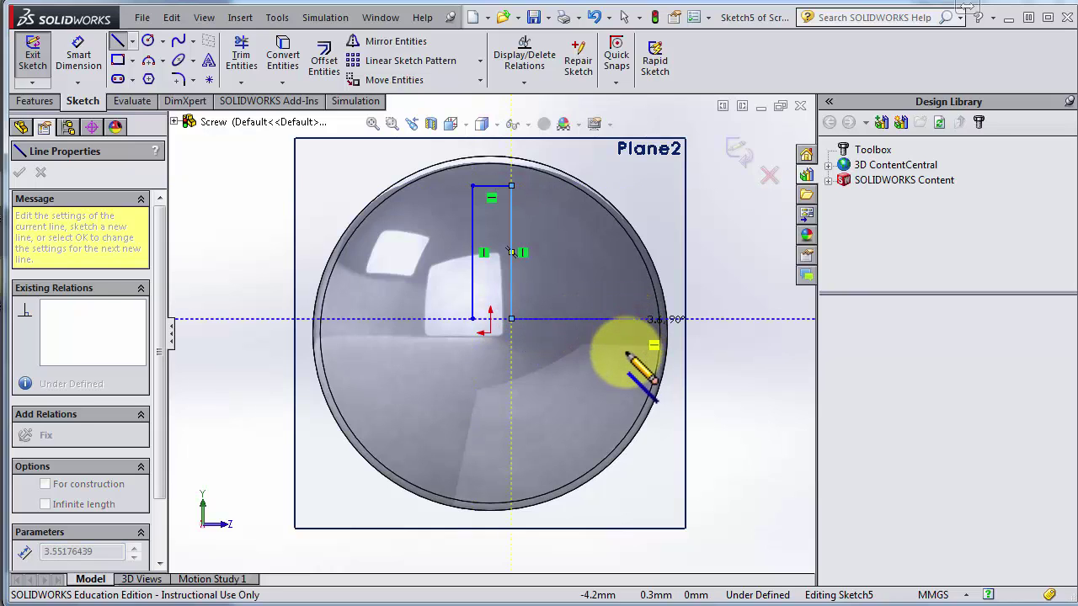
{"action": "left_click", "coordinate": [626, 353]}
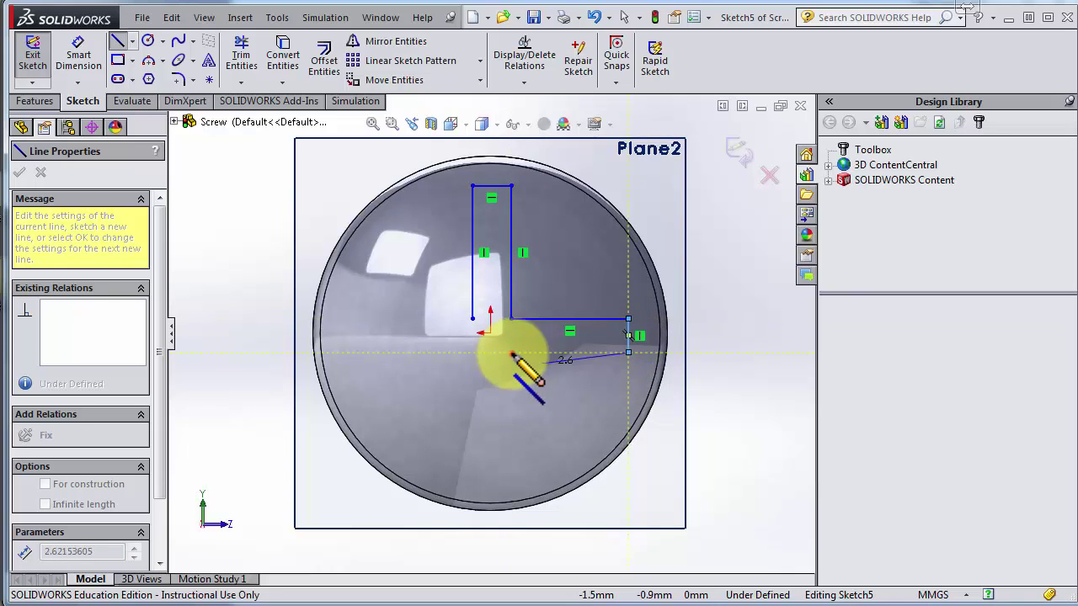
{"action": "left_click", "coordinate": [511, 354]}
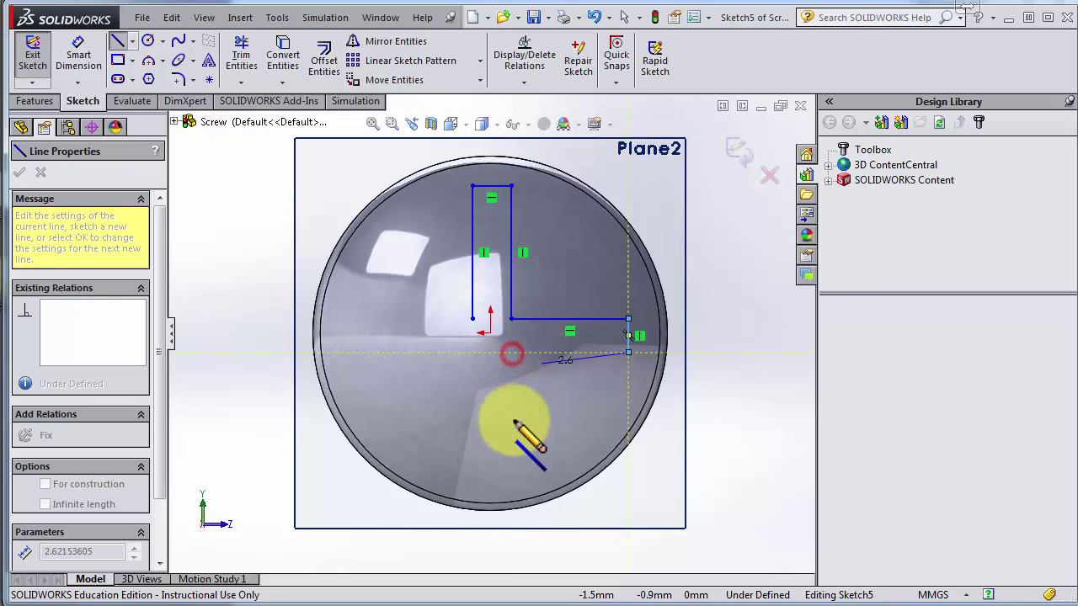
{"action": "left_click", "coordinate": [471, 453]}
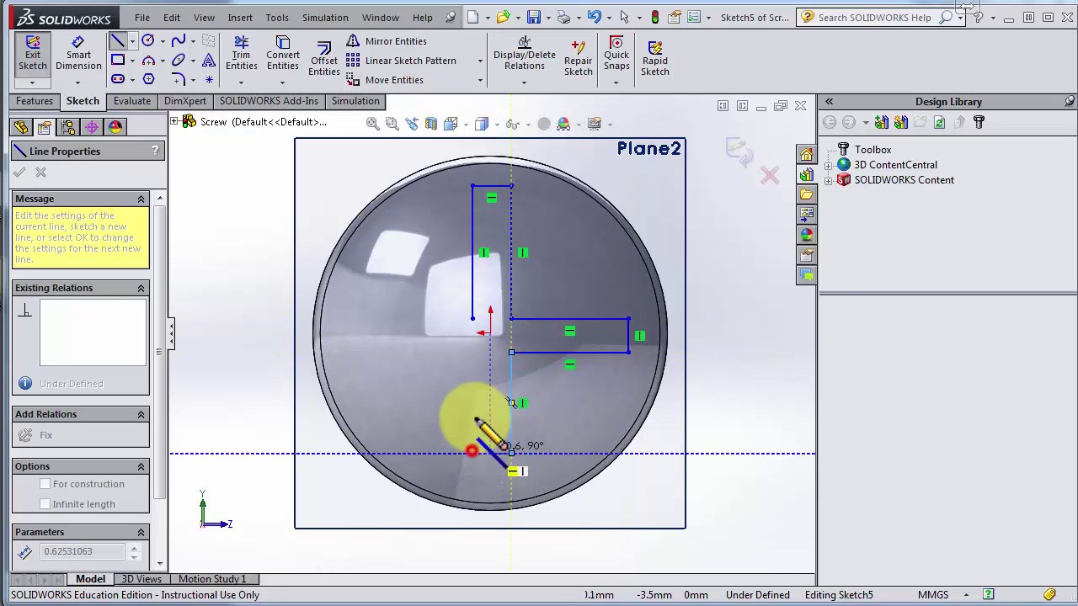
{"action": "left_click", "coordinate": [469, 356]}
{"action": "left_click", "coordinate": [368, 352]}
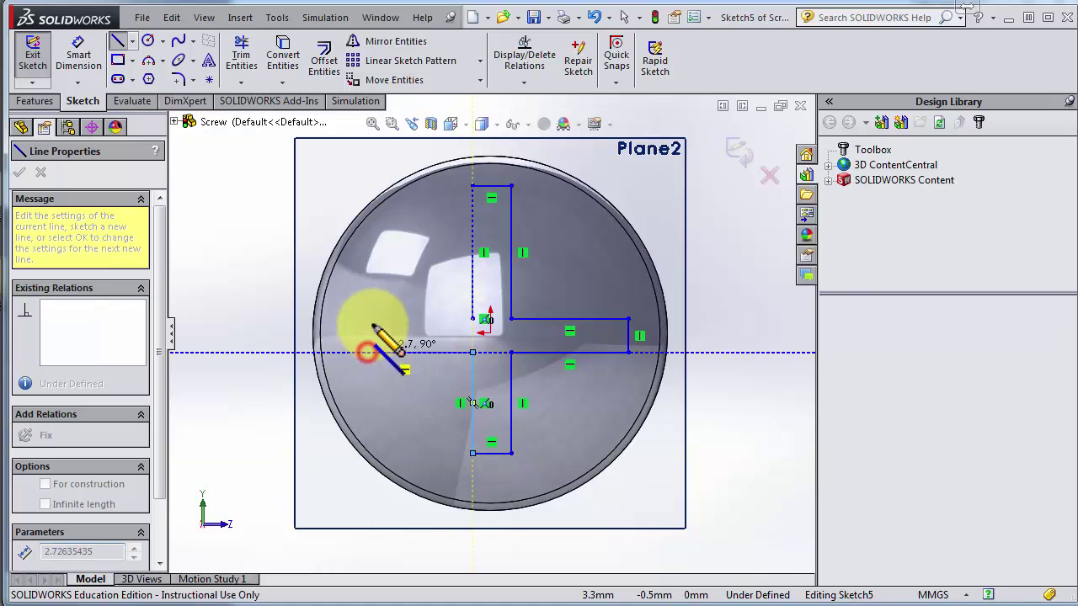
{"action": "left_click", "coordinate": [368, 319]}
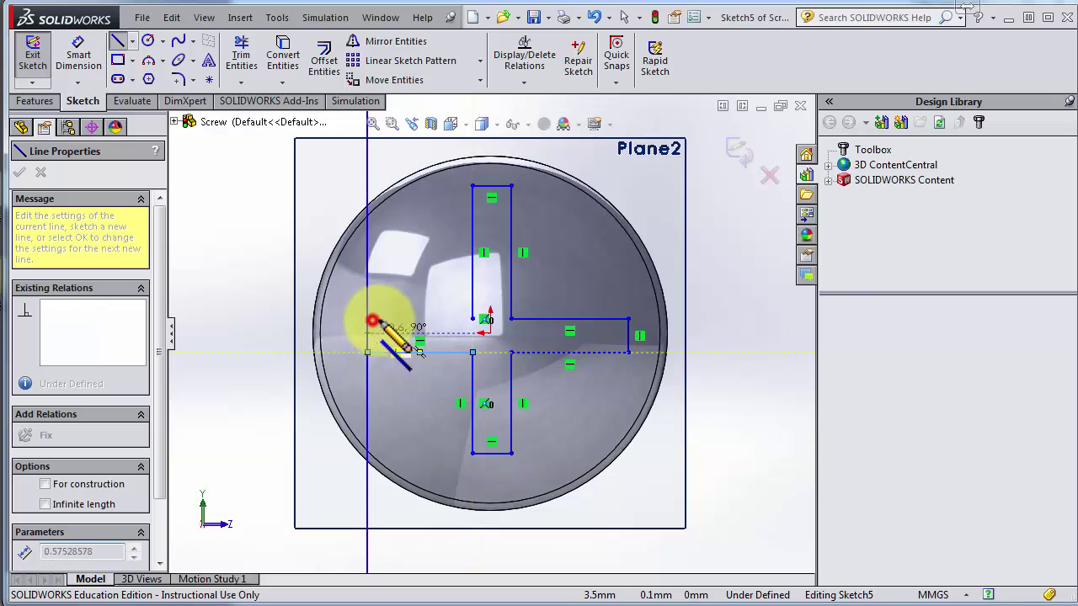
{"action": "left_click", "coordinate": [469, 319]}
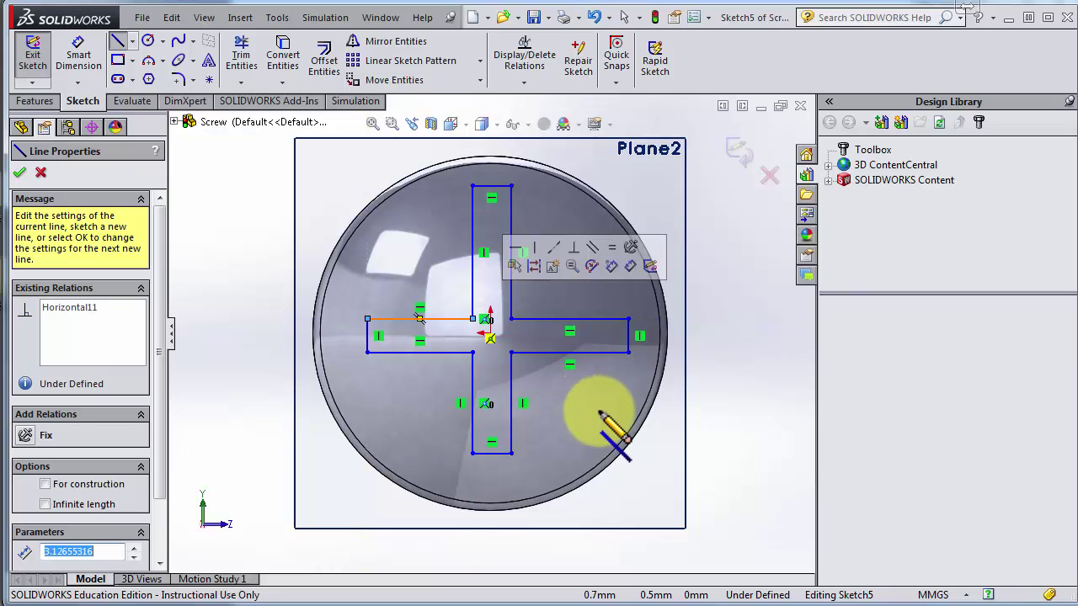
{"action": "mouse_move", "coordinate": [561, 379]}
{"action": "middle_mouse_down"}
{"action": "mouse_move", "coordinate": [570, 448]}
{"action": "mouse_move", "coordinate": [601, 428]}
{"action": "mouse_move", "coordinate": [590, 404]}
{"action": "mouse_move", "coordinate": [597, 411]}
{"action": "middle_mouse_up"}
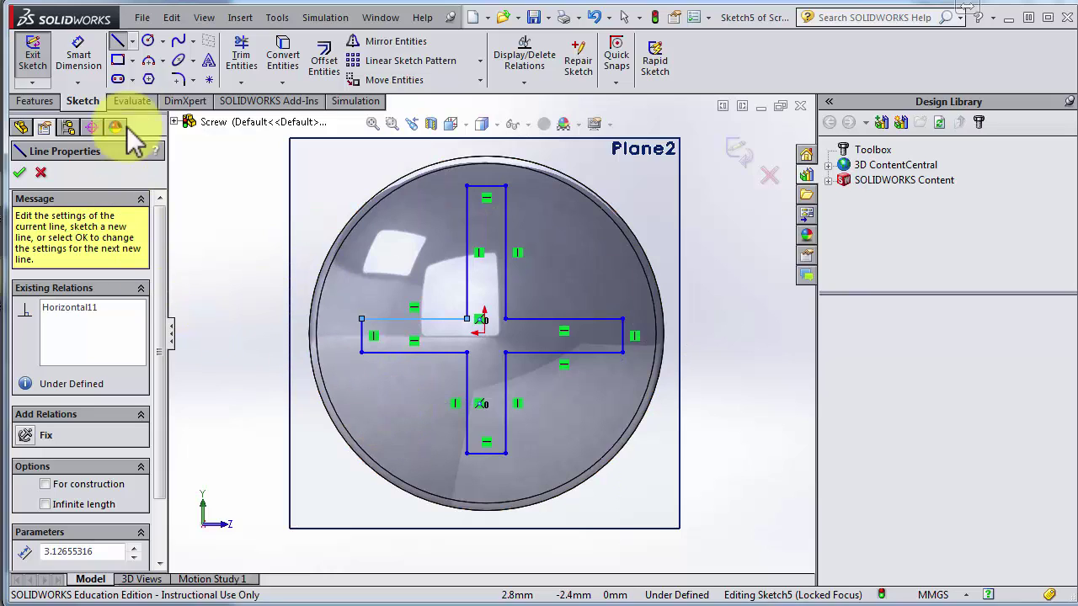
Add a horizontal centerline through the cross, joining the midpoints of the left and right arms' end edges
{"action": "left_click", "coordinate": [135, 40]}
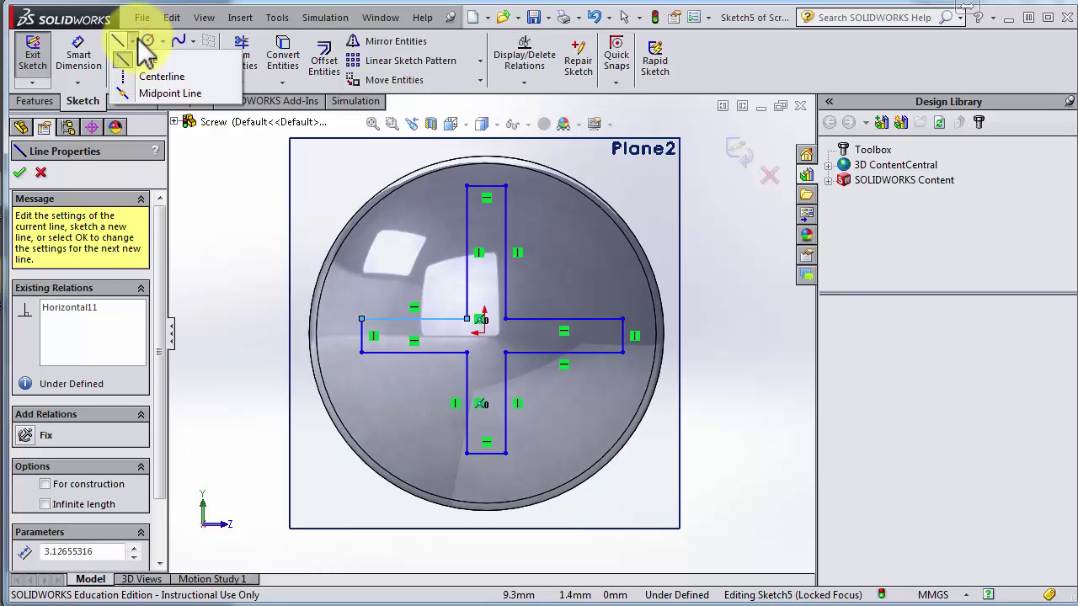
{"action": "left_click", "coordinate": [126, 77]}
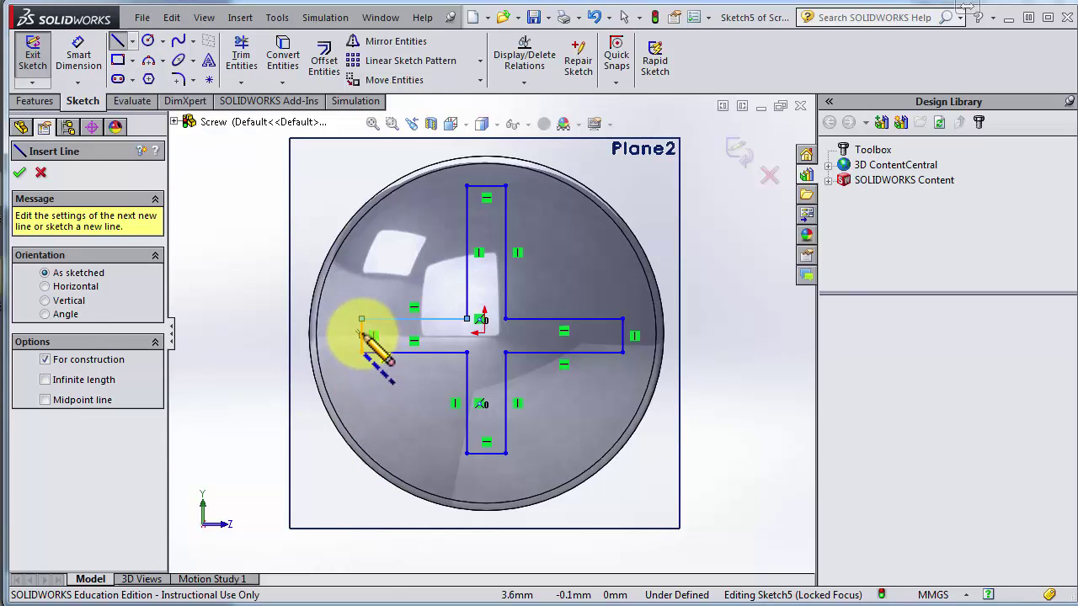
{"action": "left_click", "coordinate": [362, 333]}
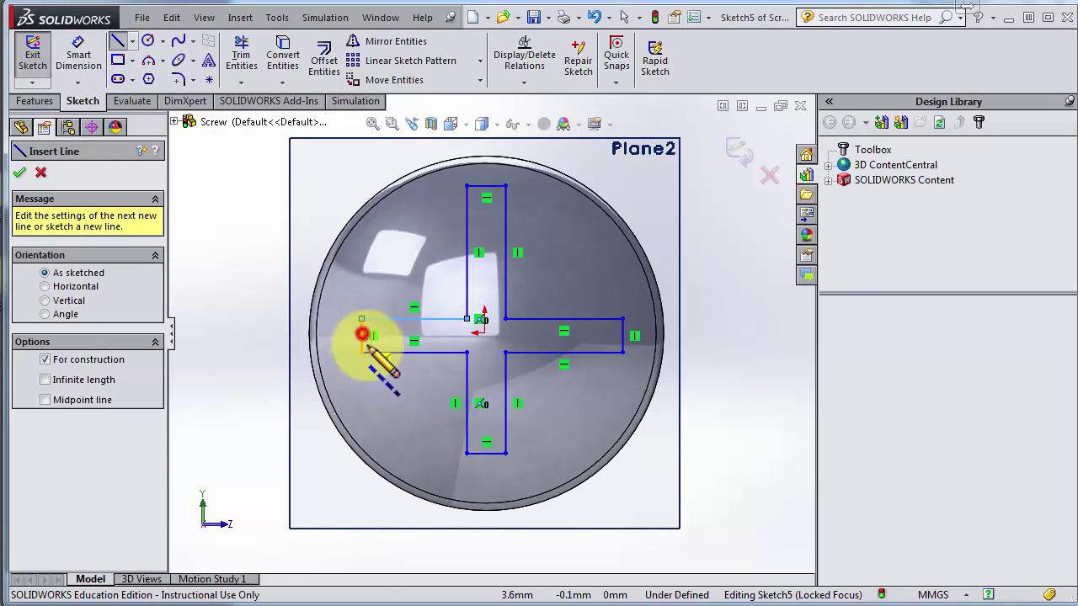
{"action": "left_click", "coordinate": [623, 335]}
{"action": "key", "text": "Escape"}
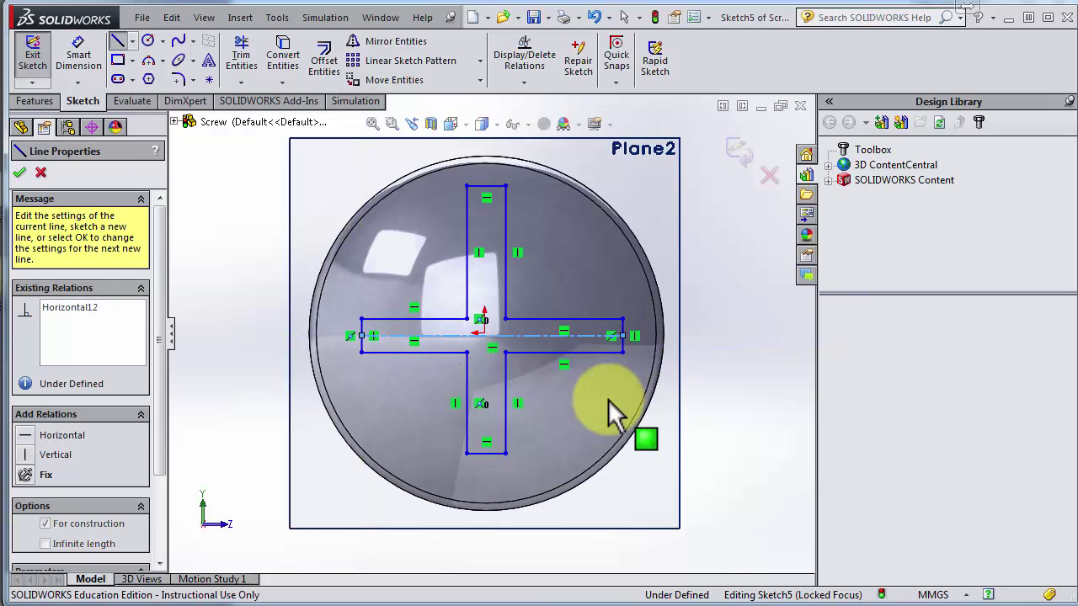
{"action": "key", "text": "Escape"}
Make the midpoint of the horizontal centerline coincident with the sketch origin
{"action": "scroll", "coordinate": [568, 386], "scroll_direction": "down", "scroll_amount": 2}
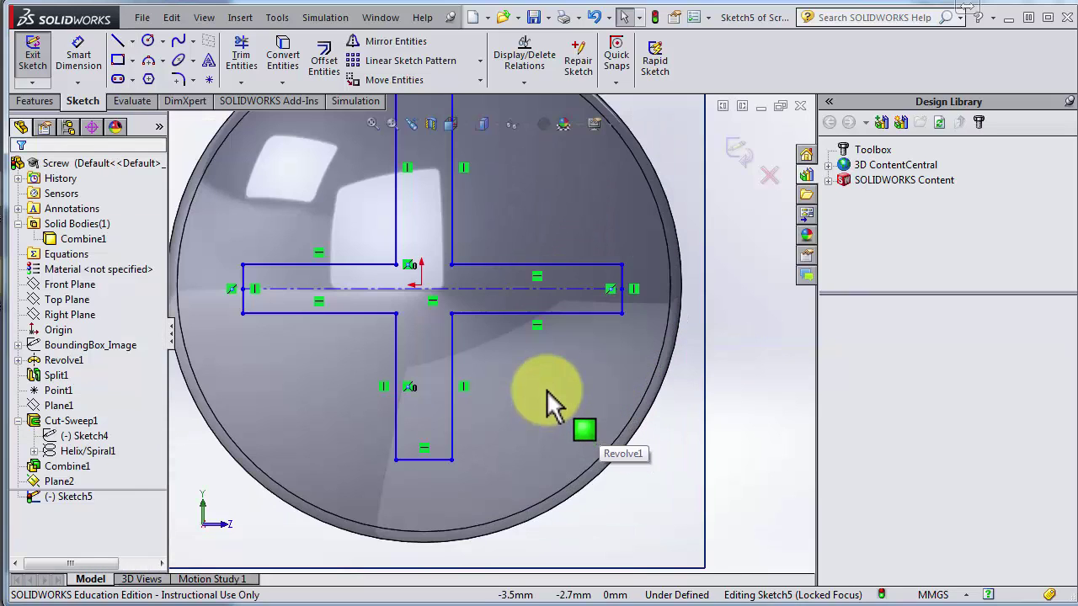
{"action": "scroll", "coordinate": [362, 244], "scroll_direction": "down", "scroll_amount": 2}
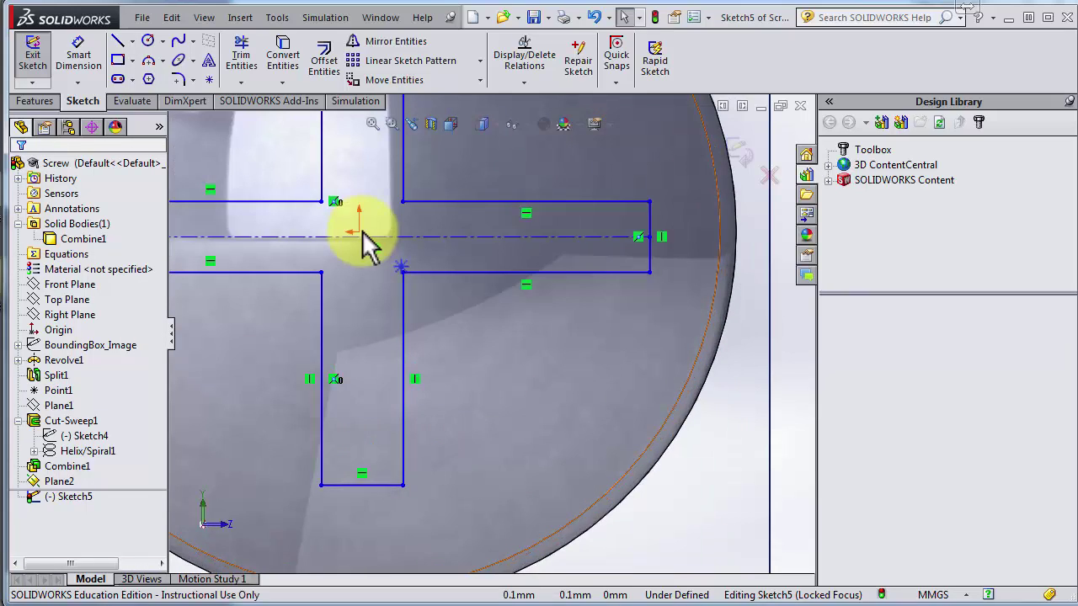
{"action": "scroll", "coordinate": [533, 235], "scroll_direction": "down", "scroll_amount": 3}
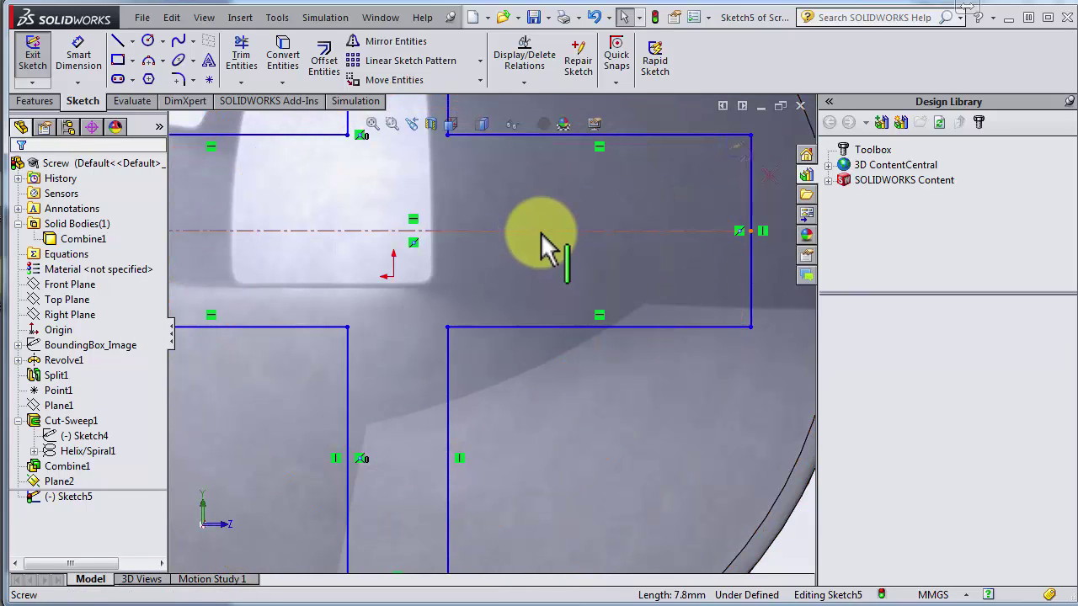
{"action": "right_click_drag", "start_coordinate": [540, 234], "coordinate": [609, 288]}
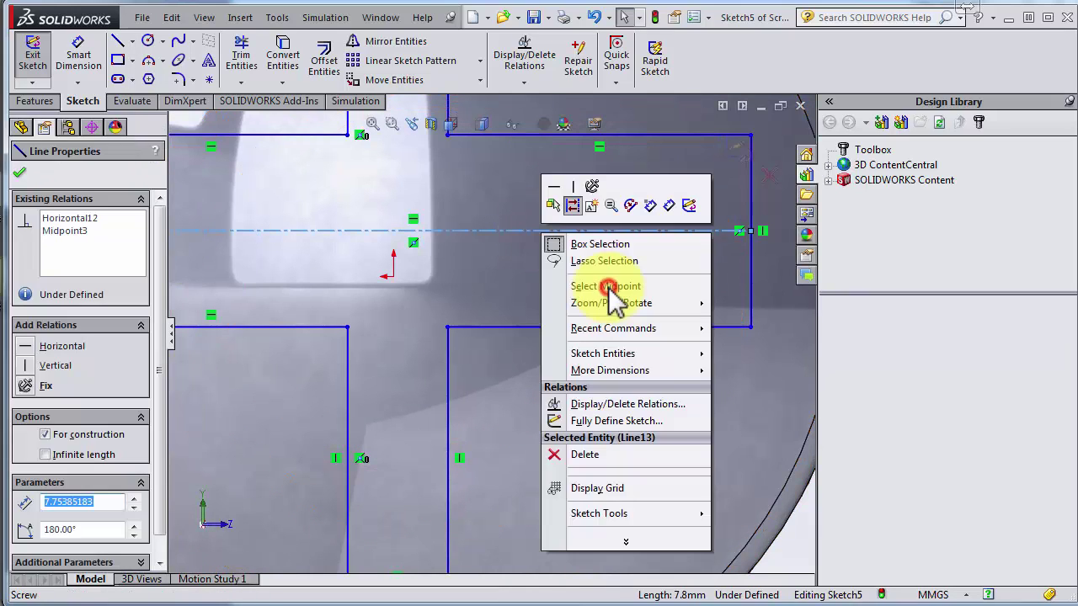
{"action": "left_click", "coordinate": [608, 286]}
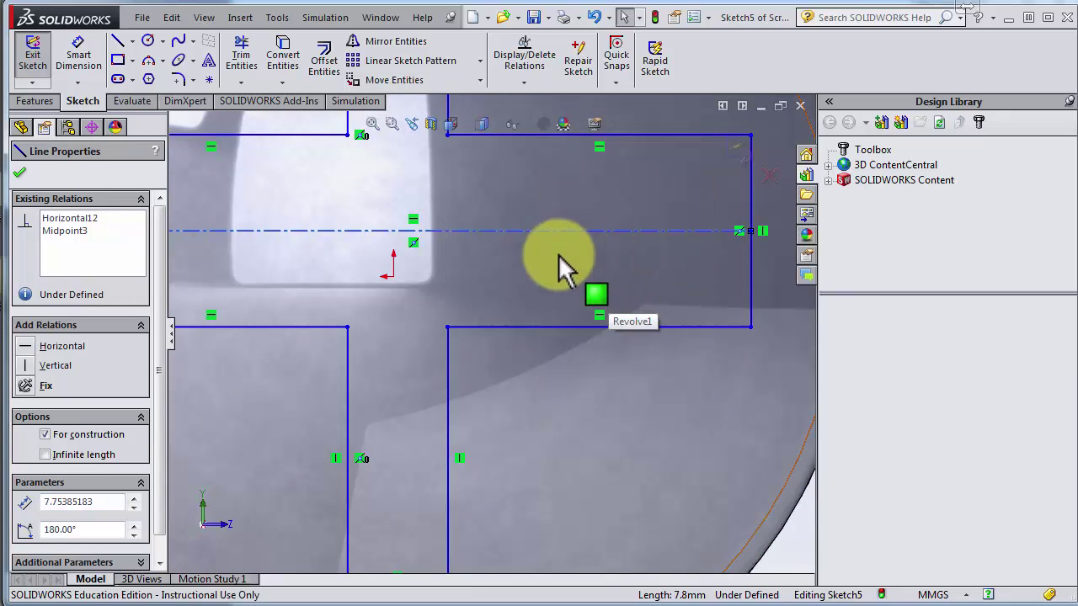
{"action": "left_click", "coordinate": [397, 274], "text": "ctrl"}
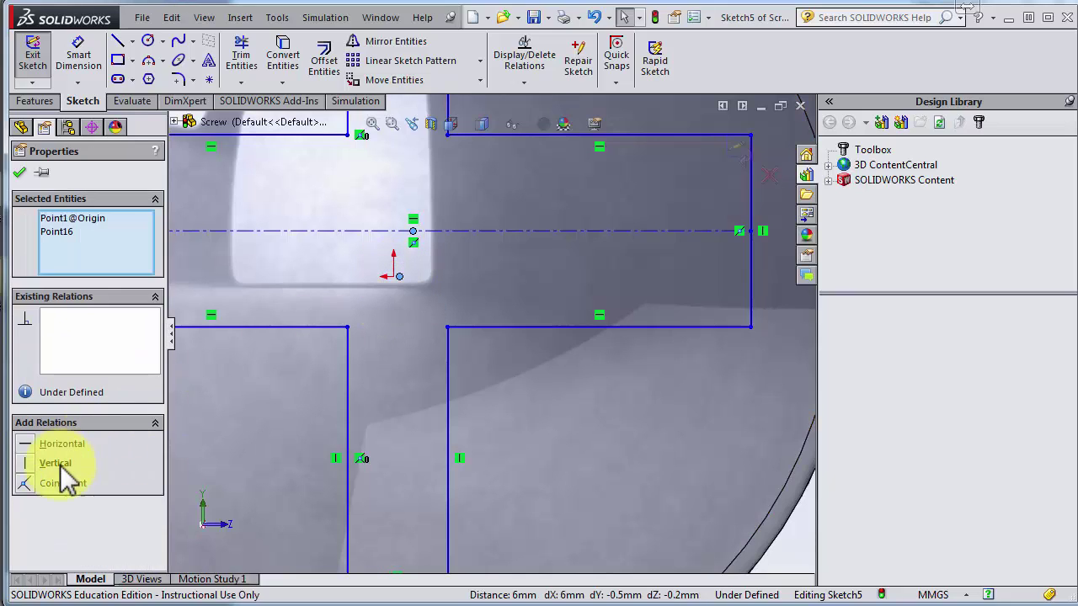
{"action": "left_click", "coordinate": [37, 484]}
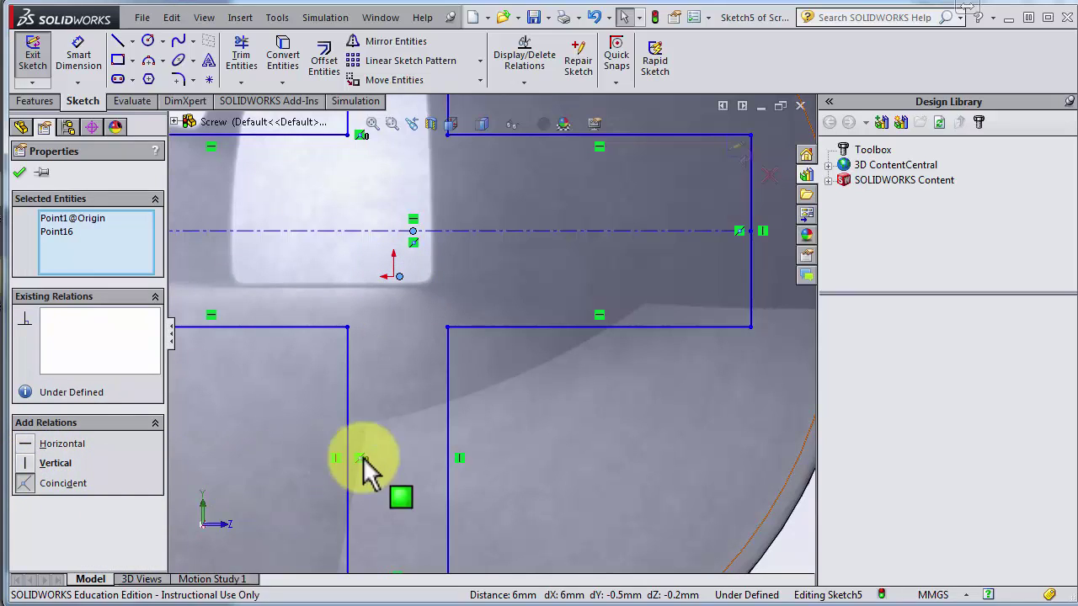
{"action": "scroll", "coordinate": [431, 418], "scroll_direction": "up", "scroll_amount": 5}
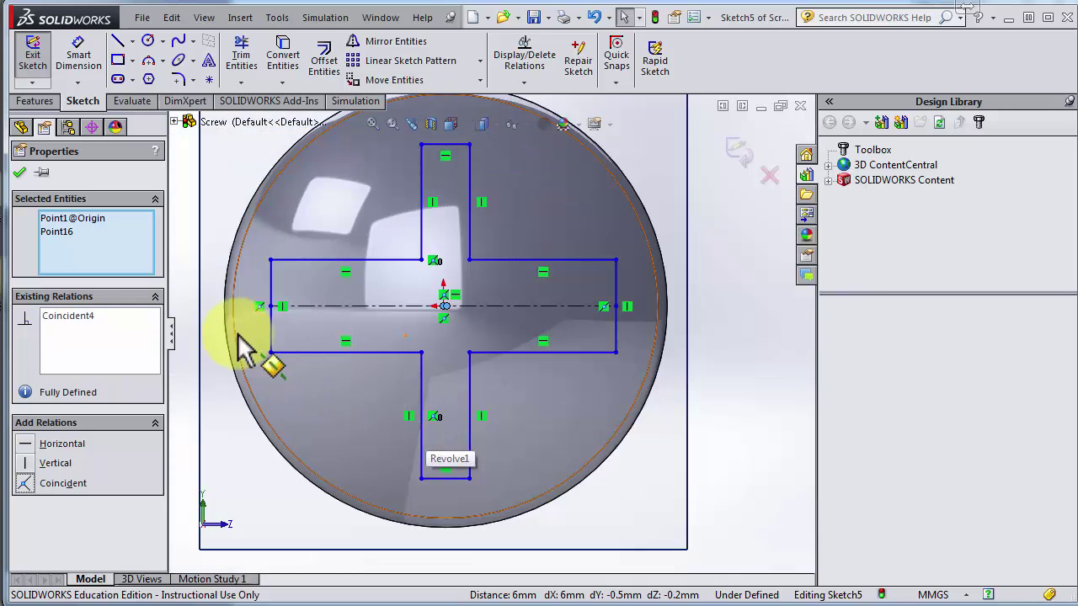
{"action": "left_click", "coordinate": [19, 176]}
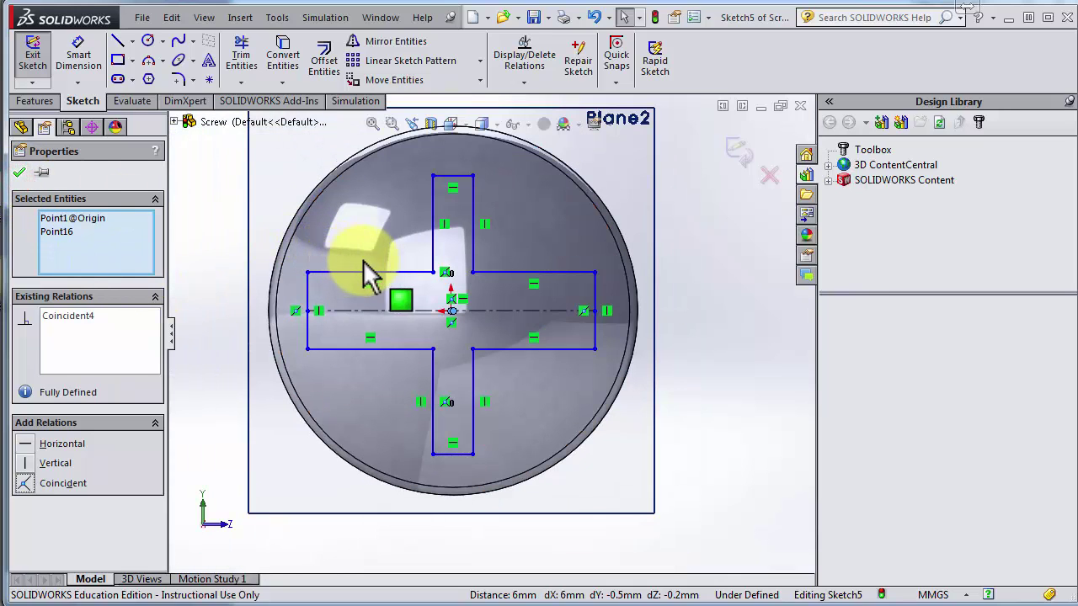
Move the right arm's upper outer corner slightly inward and make the upper edges of the left and right arms collinear
{"action": "scroll", "coordinate": [598, 326], "scroll_direction": "down", "scroll_amount": 1}
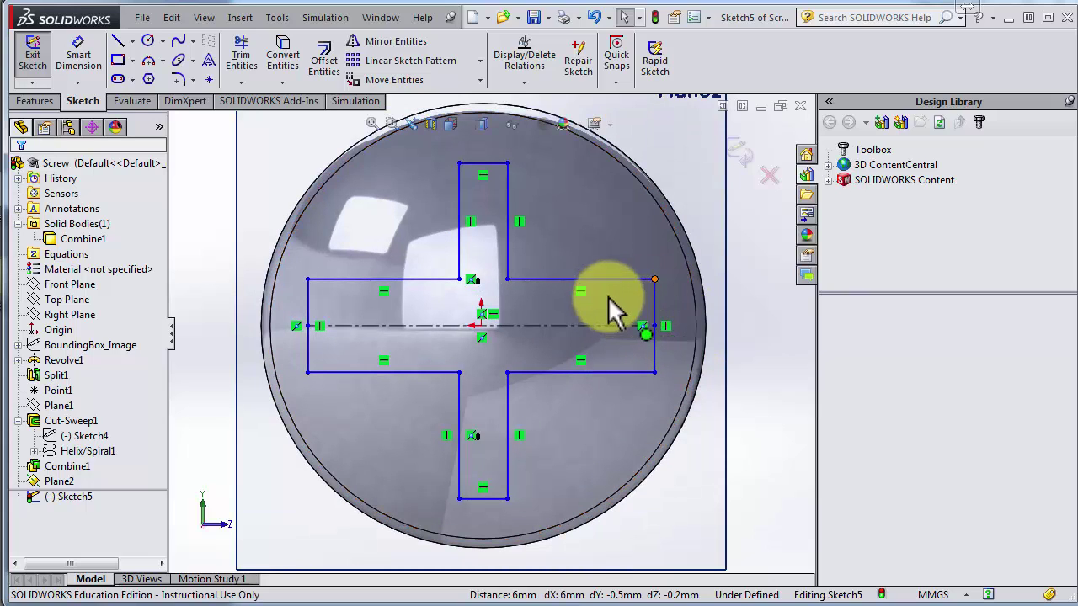
{"action": "left_click_drag", "start_coordinate": [654, 279], "coordinate": [528, 289]}
{"action": "left_click_drag", "start_coordinate": [434, 295], "coordinate": [427, 294]}
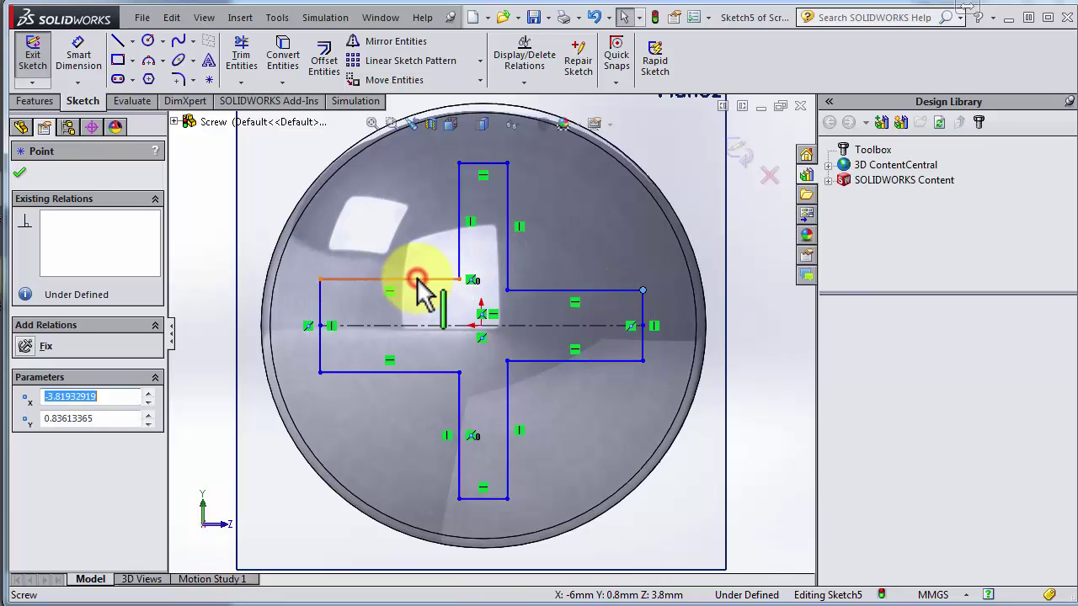
{"action": "left_click", "coordinate": [606, 291]}
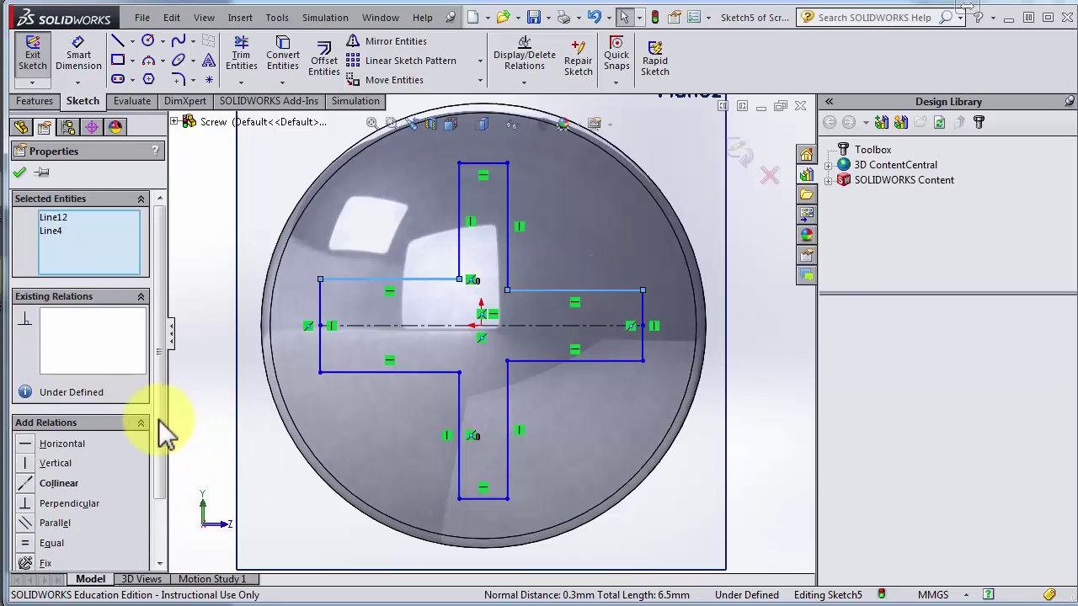
{"action": "scroll", "coordinate": [35, 417], "scroll_direction": "down", "scroll_amount": 2}
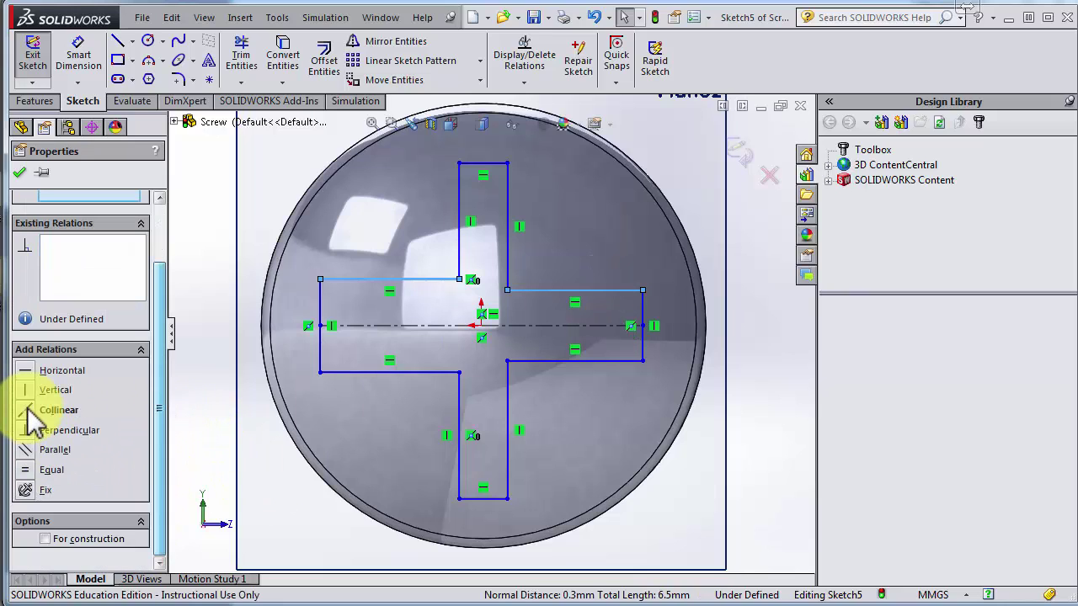
{"action": "left_click", "coordinate": [30, 410]}
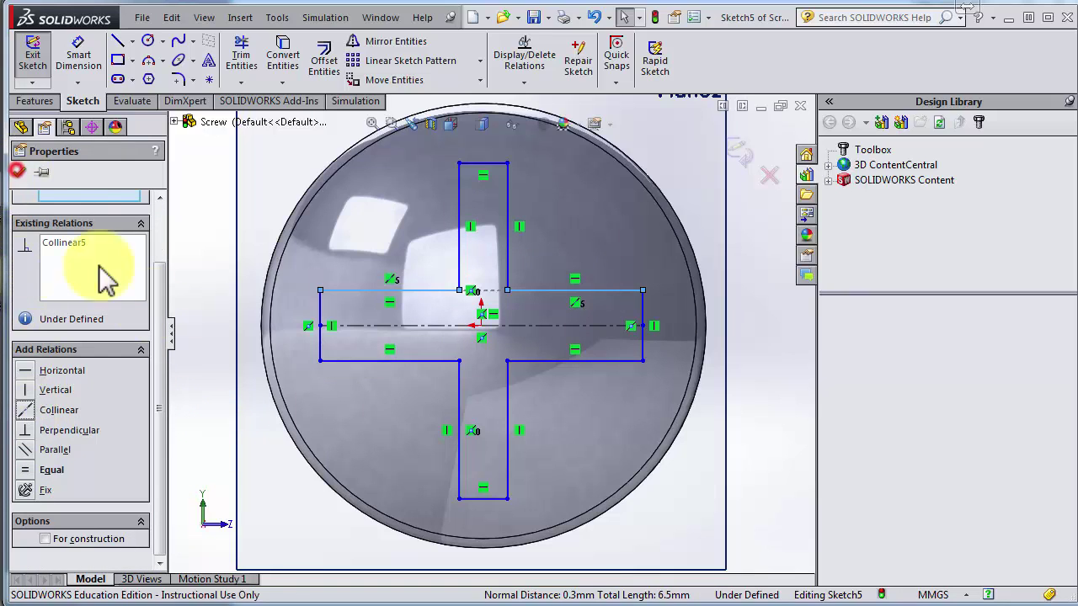
Make the lower edges of the cross's left and right arms collinear
{"action": "left_click", "coordinate": [561, 364]}
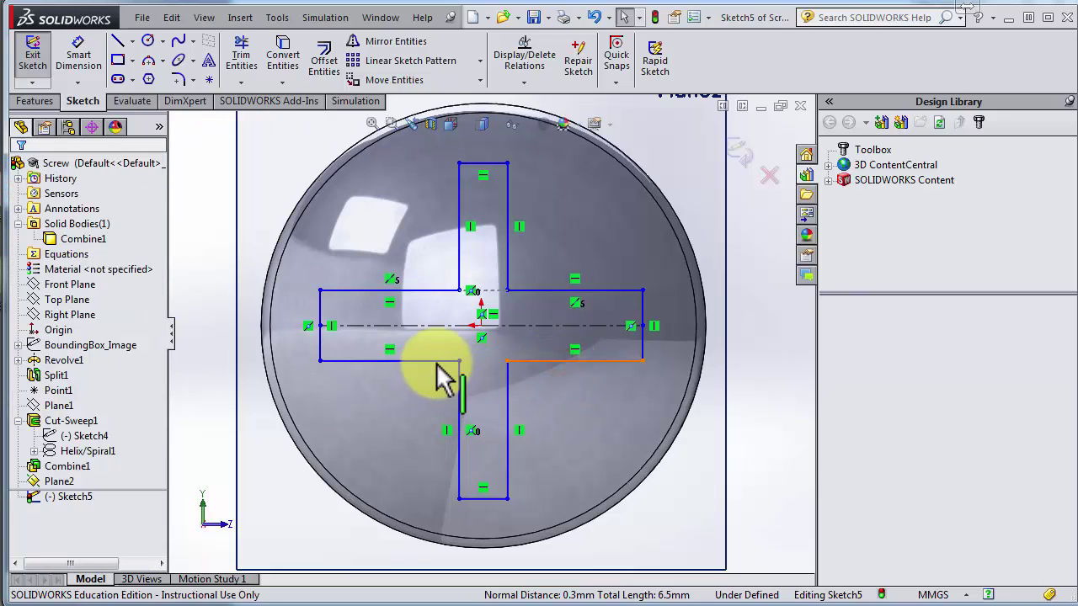
{"action": "left_click", "coordinate": [438, 362], "text": "ctrl"}
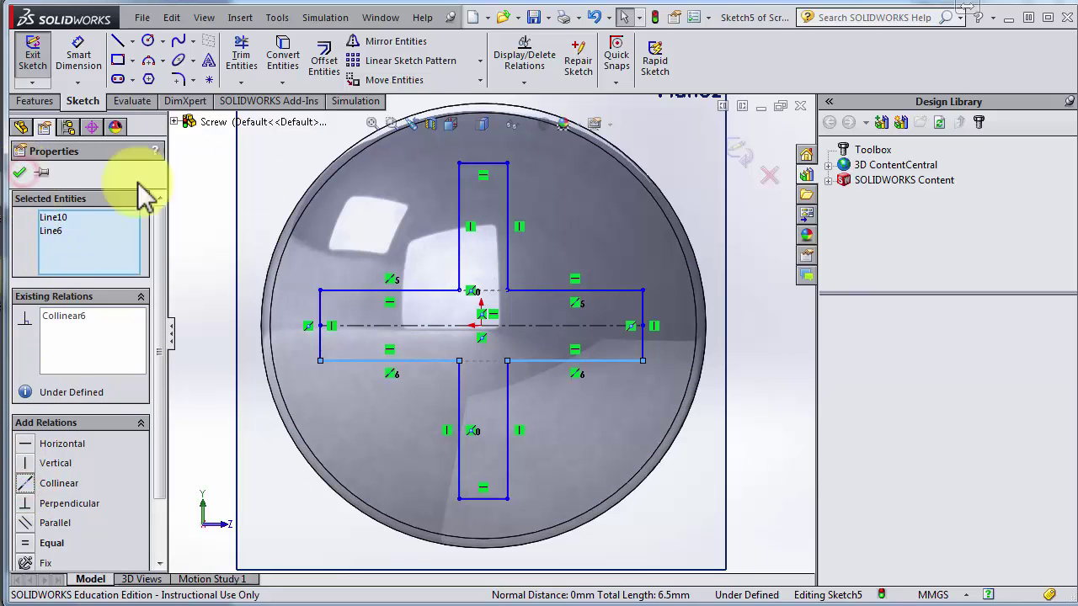
{"action": "left_click", "coordinate": [599, 274]}
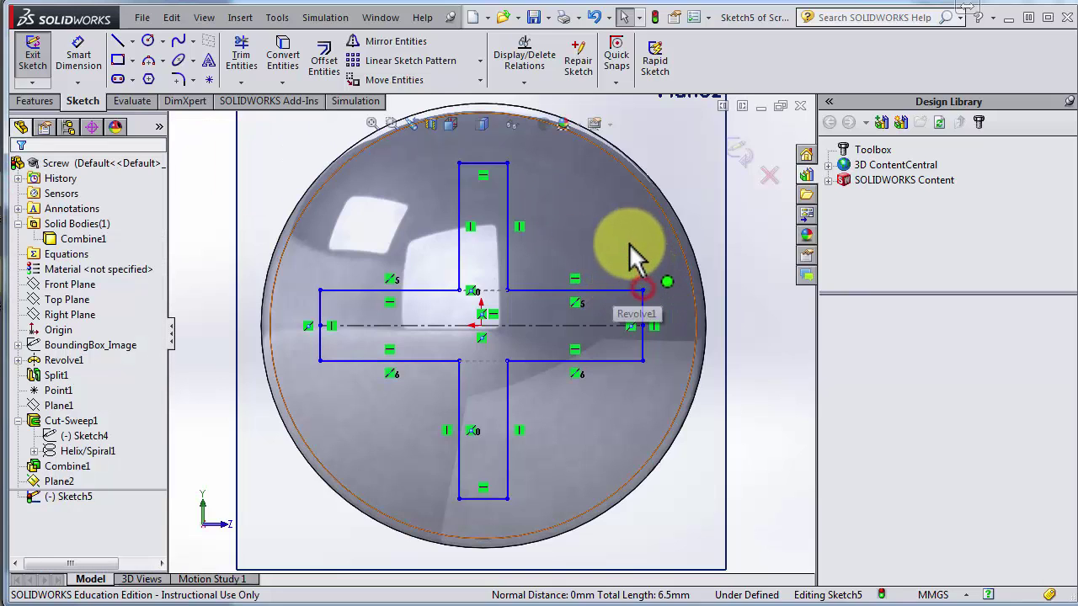
Reposition the right arm's upper outer corner to about 3.4 mm sideways from and 1.0 mm above the origin
{"action": "left_click", "coordinate": [643, 290]}
{"action": "mouse_move", "coordinate": [647, 266]}
{"action": "left_mouse_down"}
{"action": "mouse_move", "coordinate": [605, 277]}
{"action": "mouse_move", "coordinate": [616, 327]}
{"action": "mouse_move", "coordinate": [612, 287]}
{"action": "mouse_move", "coordinate": [589, 271]}
{"action": "left_mouse_up"}
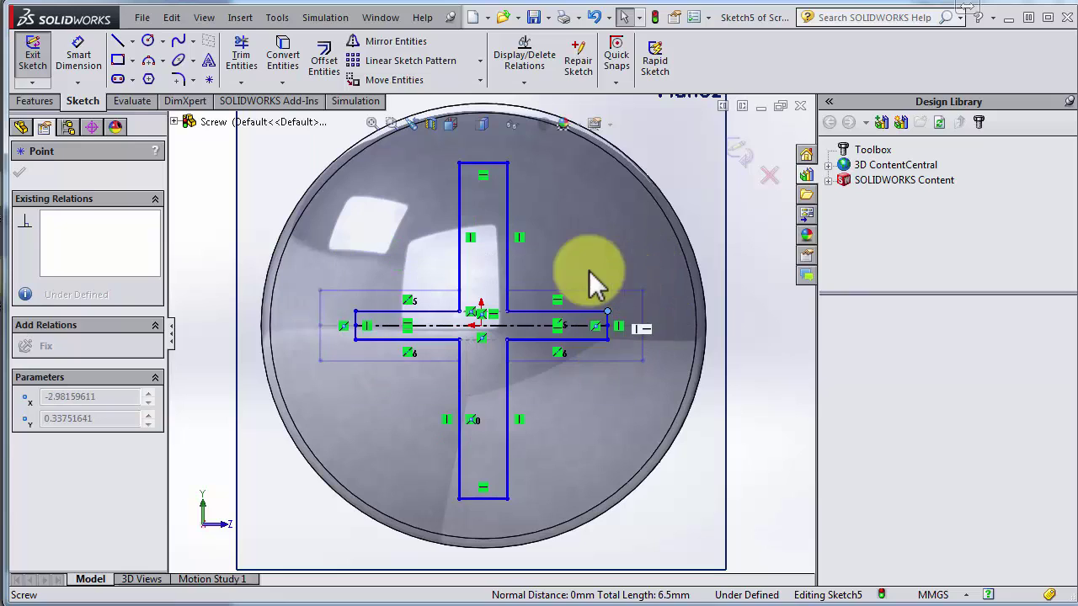
{"action": "left_click_drag", "start_coordinate": [483, 137], "coordinate": [503, 351]}
{"action": "left_click_drag", "start_coordinate": [550, 436], "coordinate": [632, 301]}
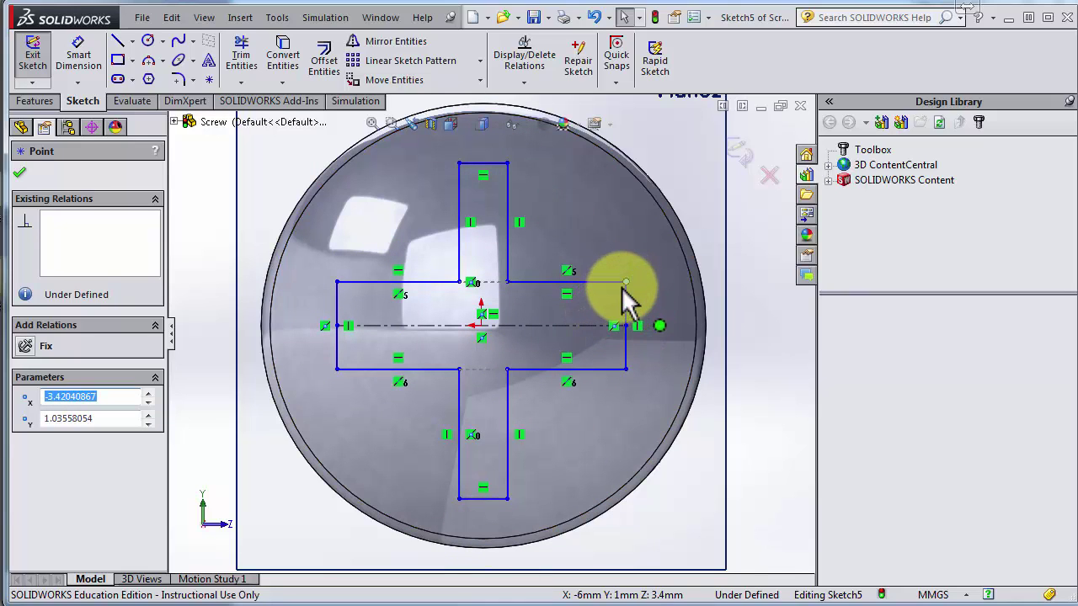
{"action": "left_click_drag", "start_coordinate": [626, 282], "coordinate": [601, 311]}
{"action": "key", "text": "ctrl+y"}
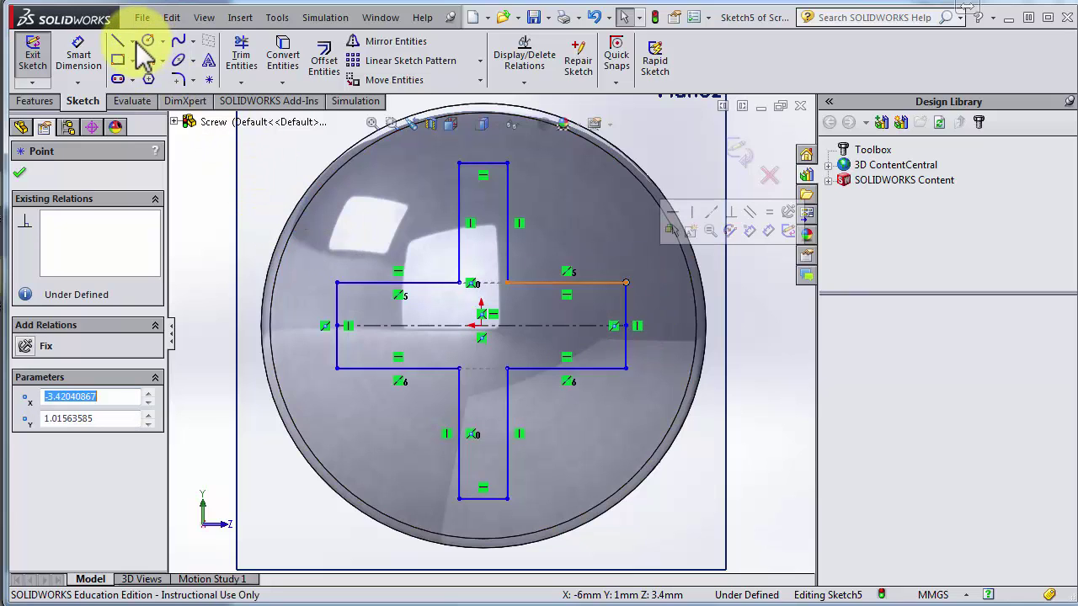
Draw a vertical centerline from the midpoint of the upper arm's end edge to the midpoint of the lower arm's end edge
{"action": "left_click", "coordinate": [137, 42]}
{"action": "left_click", "coordinate": [132, 40]}
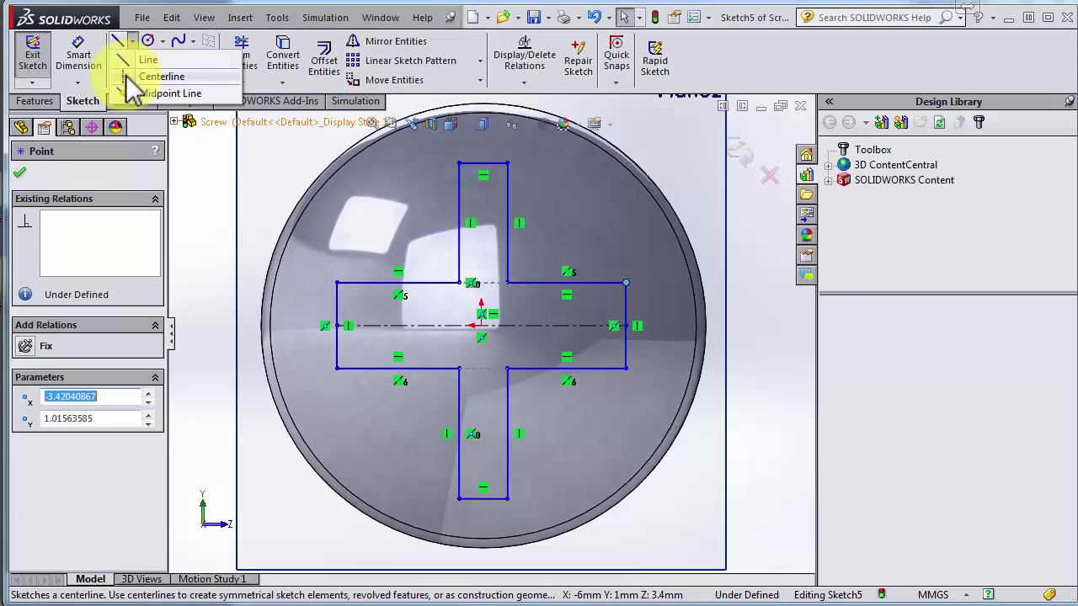
{"action": "left_click", "coordinate": [127, 76]}
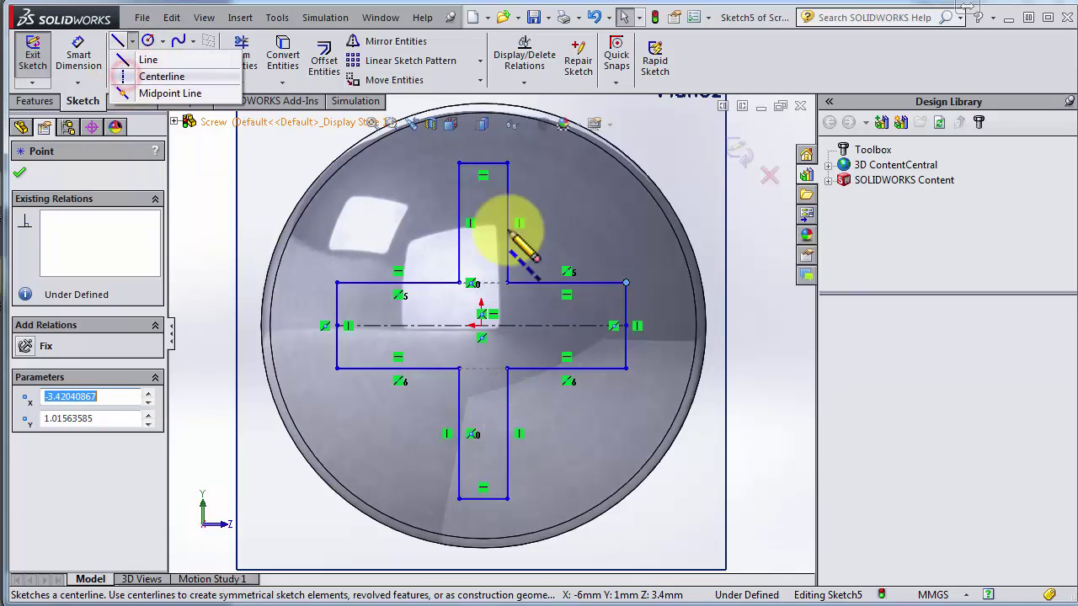
{"action": "left_click", "coordinate": [484, 163]}
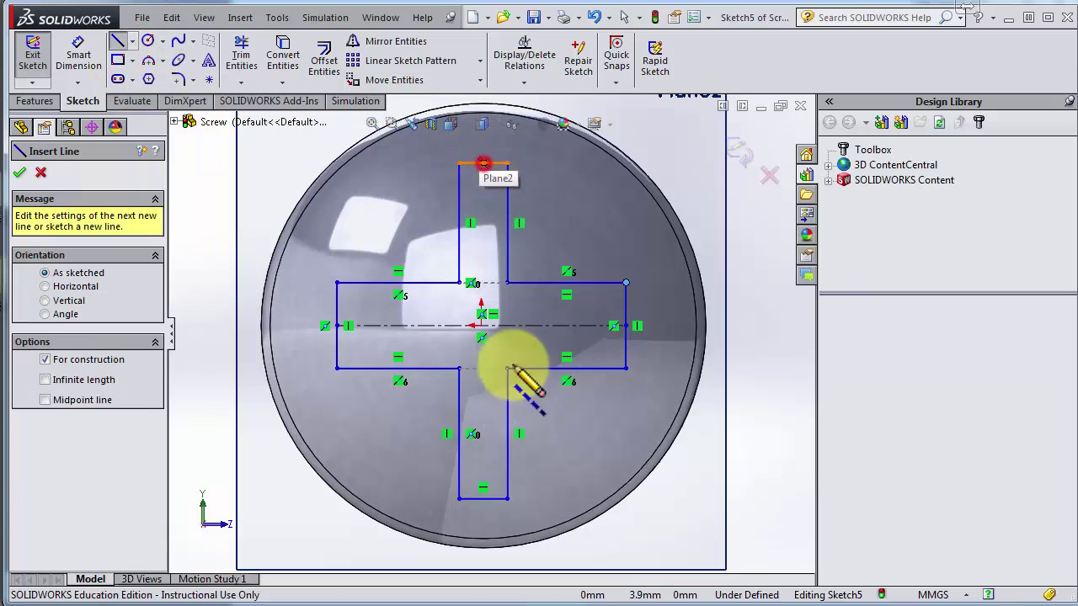
{"action": "left_click", "coordinate": [484, 496]}
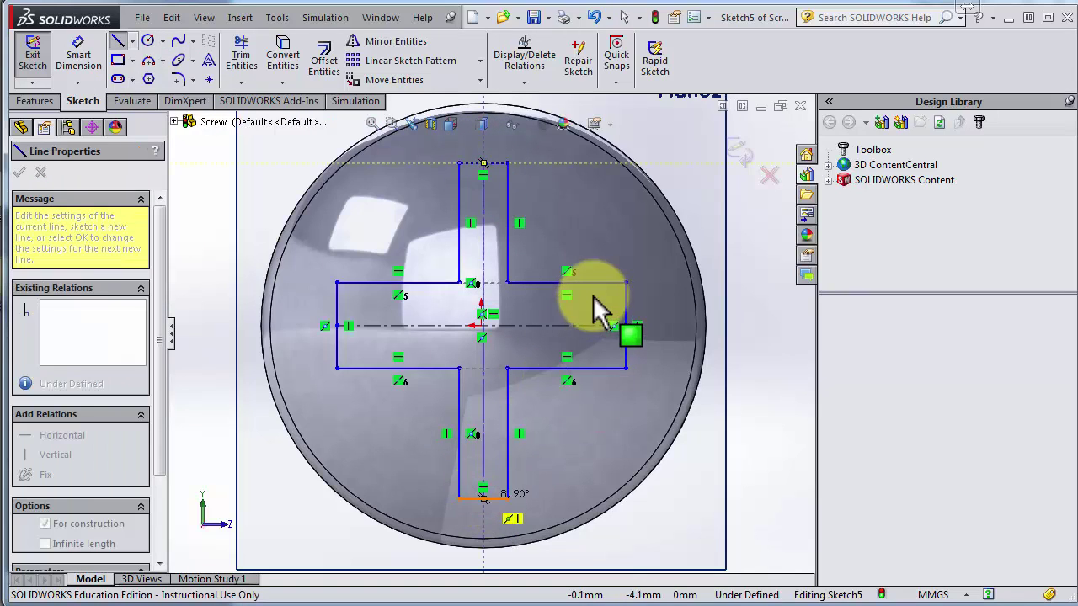
{"action": "key", "text": "Escape"}
Make the two side edges of the cross's upper arm symmetric about the vertical centerline
{"action": "scroll", "coordinate": [525, 214], "scroll_direction": "down", "scroll_amount": 2}
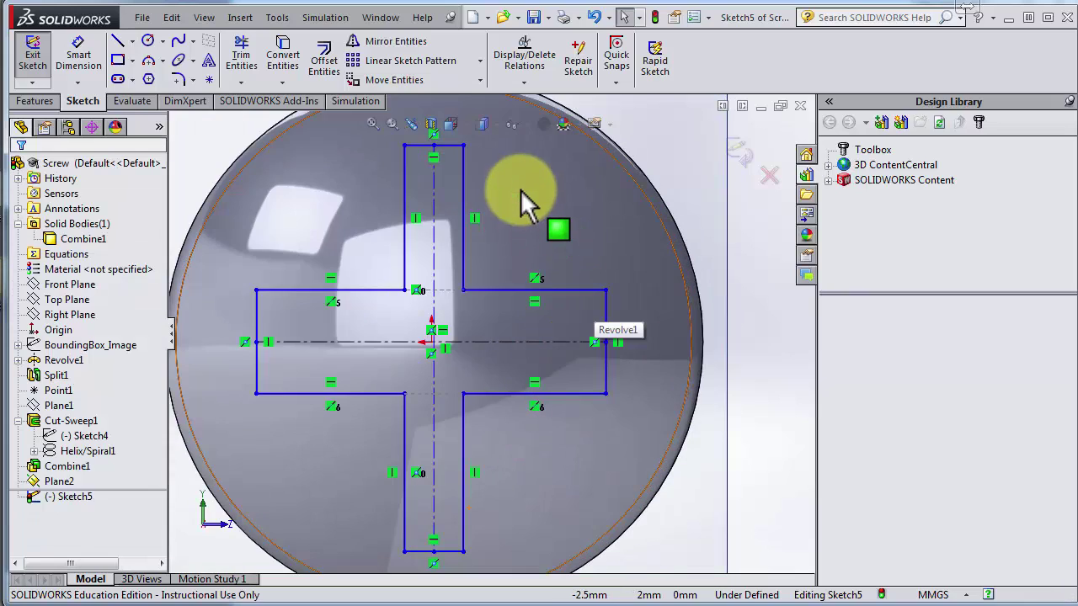
{"action": "left_click", "coordinate": [463, 177]}
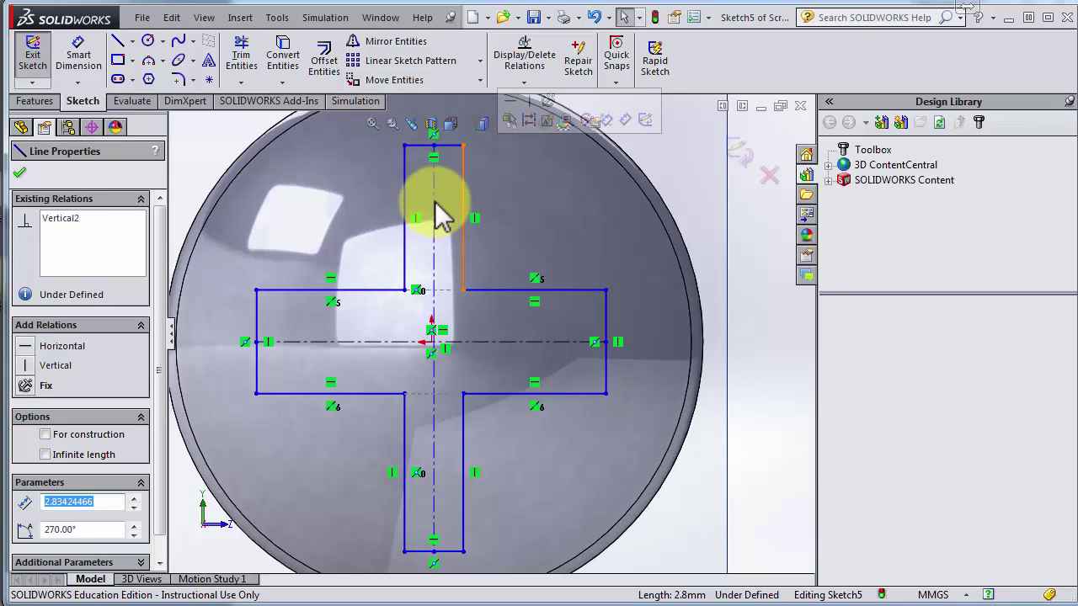
{"action": "left_click", "coordinate": [433, 205]}
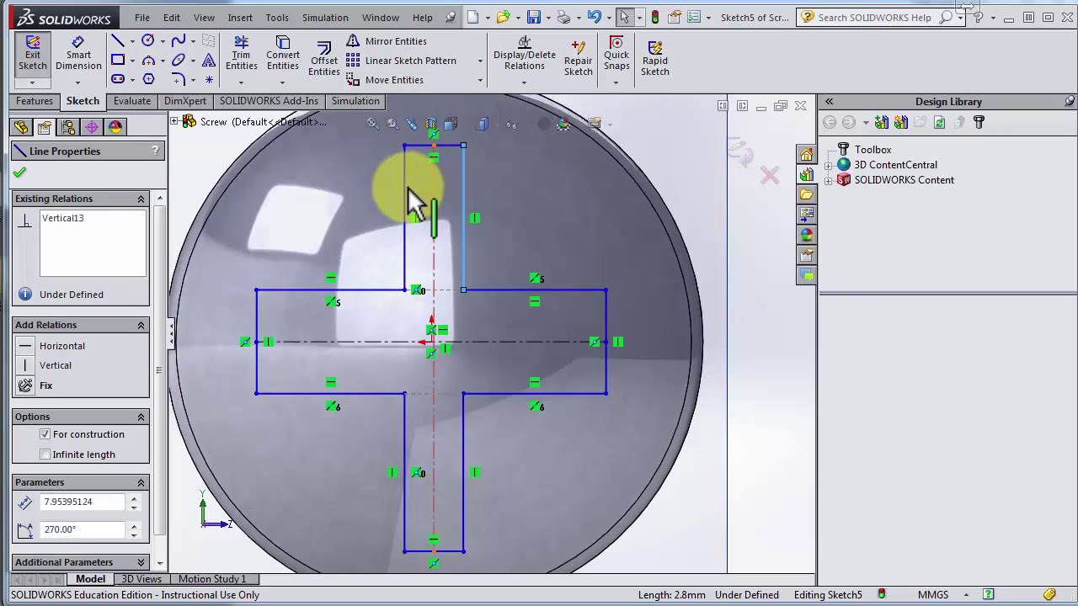
{"action": "left_click", "coordinate": [404, 189], "text": "ctrl"}
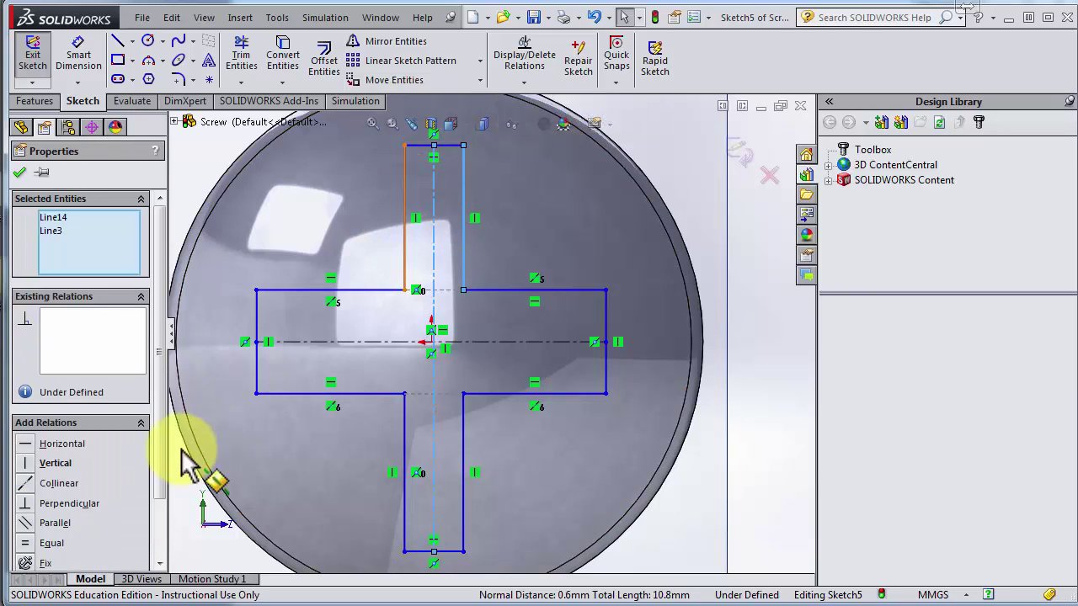
{"action": "left_click", "coordinate": [162, 428]}
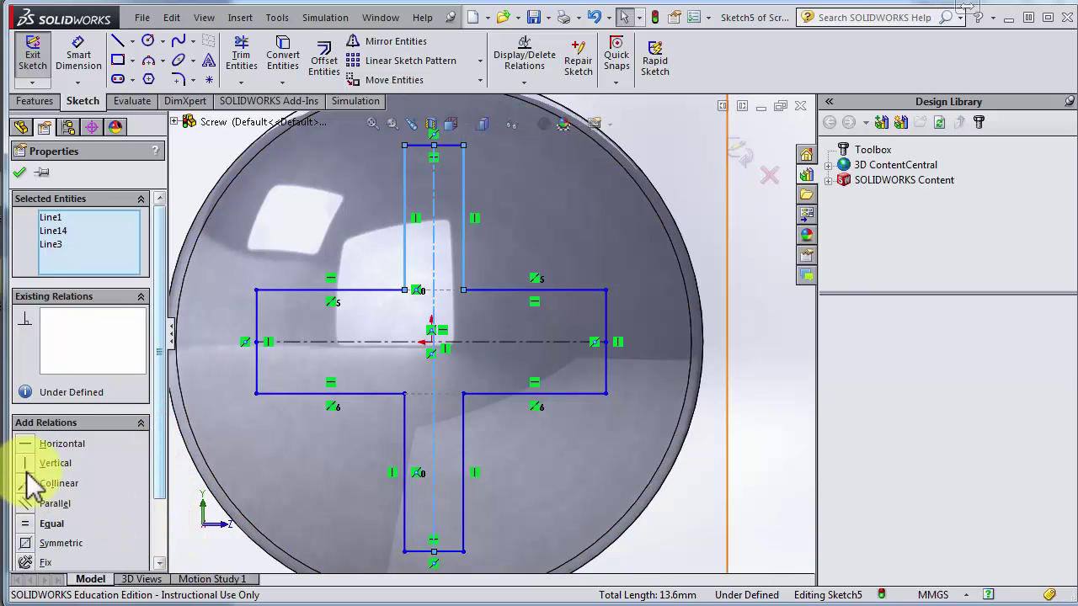
{"action": "scroll", "coordinate": [57, 484], "scroll_direction": "down", "scroll_amount": 3}
{"action": "left_click", "coordinate": [53, 471]}
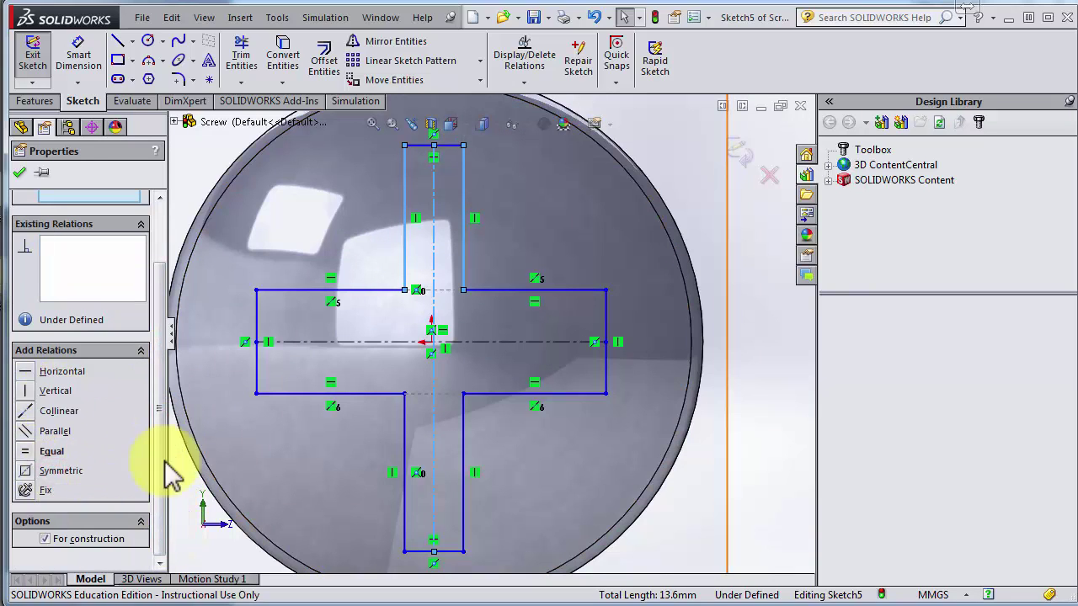
{"action": "left_click", "coordinate": [24, 172]}
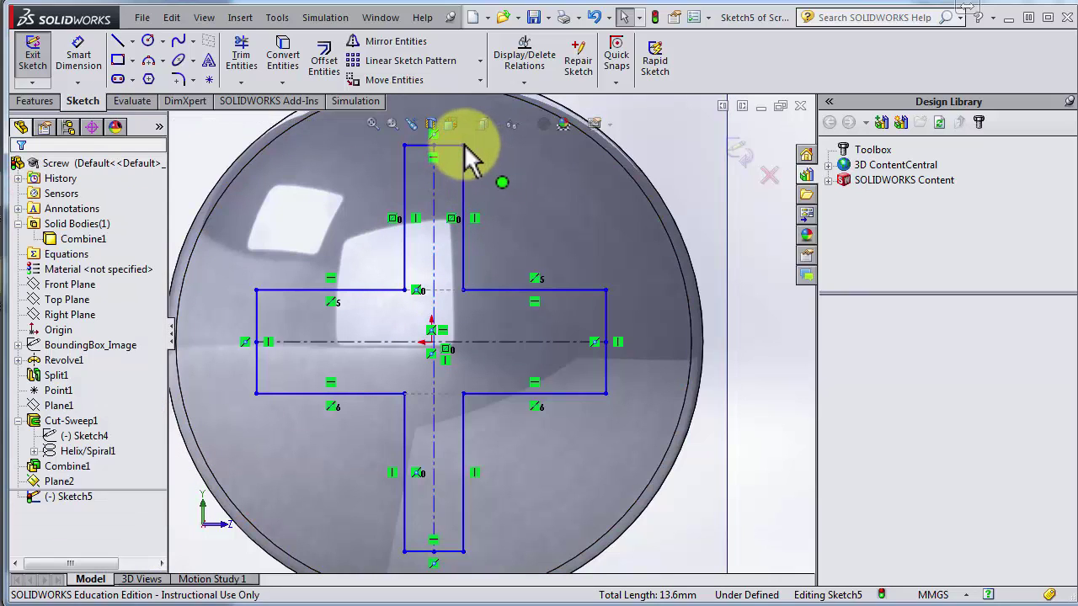
Widen the vertical arms by moving the upper arm's right outer corner, and make the right edges of the upper and lower arms equal in length
{"action": "mouse_move", "coordinate": [462, 143]}
{"action": "left_mouse_down"}
{"action": "mouse_move", "coordinate": [479, 211]}
{"action": "mouse_move", "coordinate": [475, 163]}
{"action": "mouse_move", "coordinate": [475, 246]}
{"action": "mouse_move", "coordinate": [446, 251]}
{"action": "mouse_move", "coordinate": [441, 563]}
{"action": "left_mouse_up"}
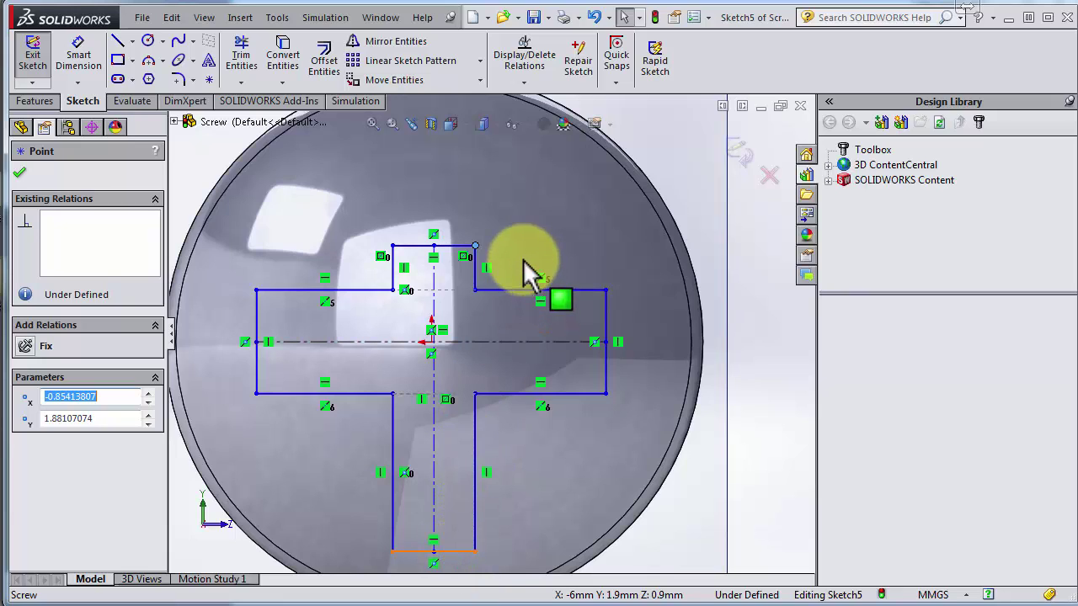
{"action": "left_click", "coordinate": [476, 269]}
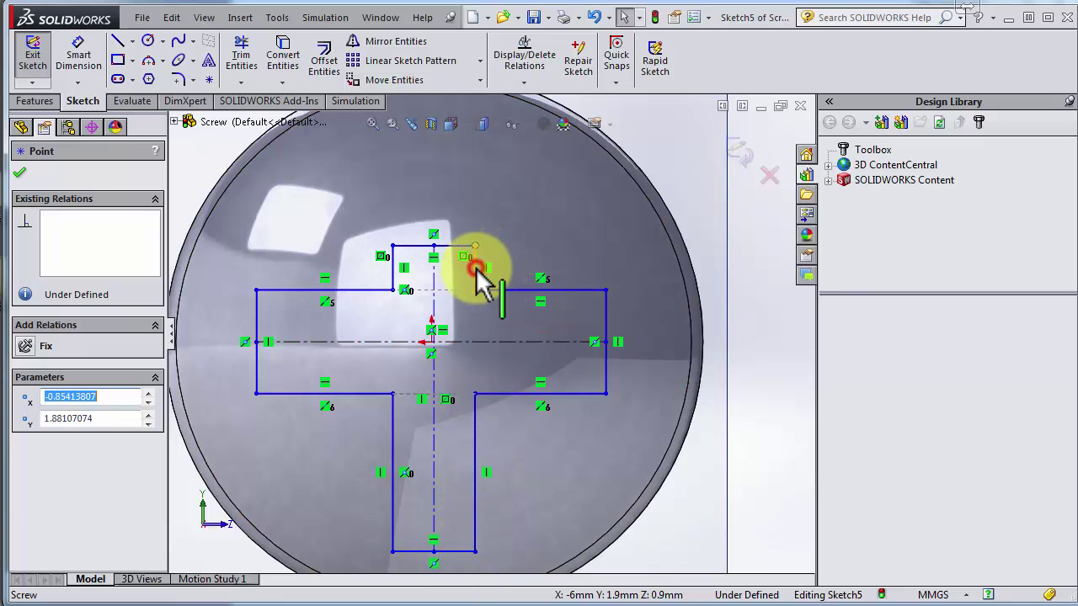
{"action": "left_click", "coordinate": [475, 269]}
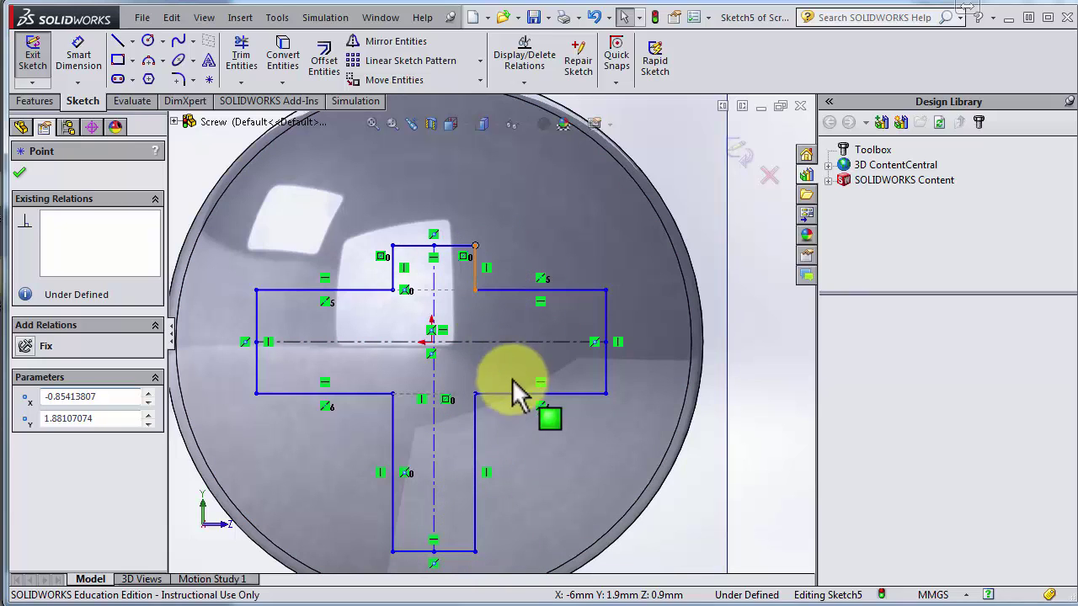
{"action": "left_click", "coordinate": [476, 424], "text": "ctrl"}
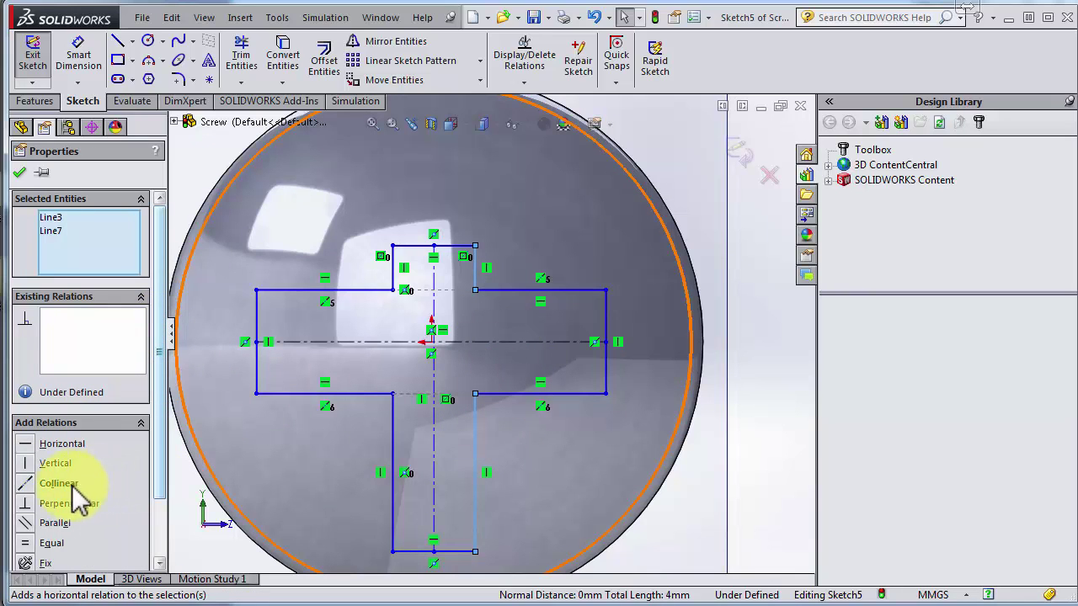
{"action": "scroll", "coordinate": [28, 482], "scroll_direction": "down", "scroll_amount": 3}
{"action": "left_click", "coordinate": [27, 472]}
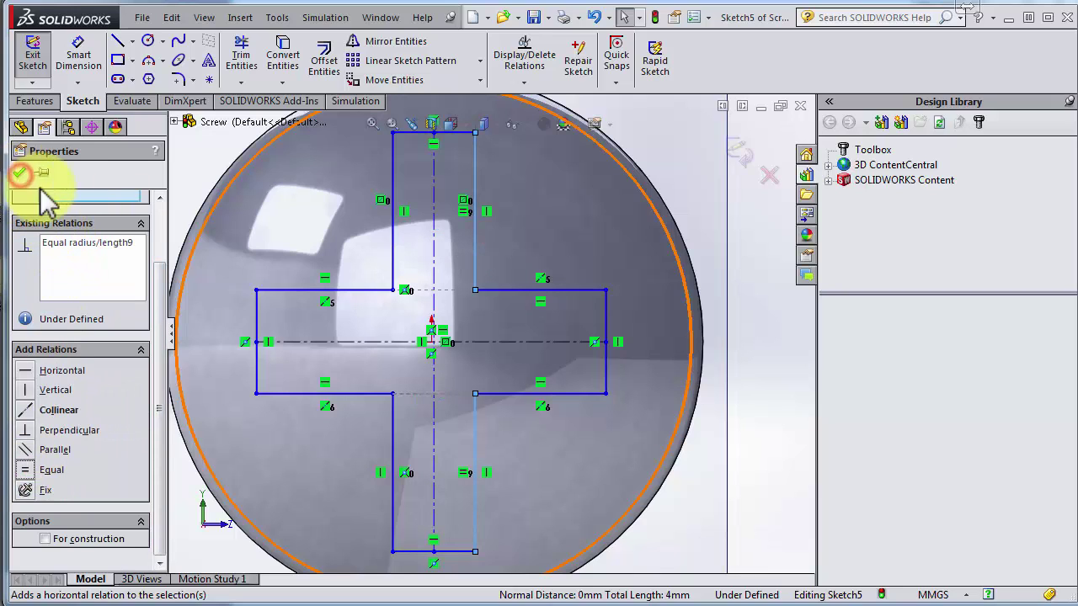
{"action": "key", "text": "Escape"}
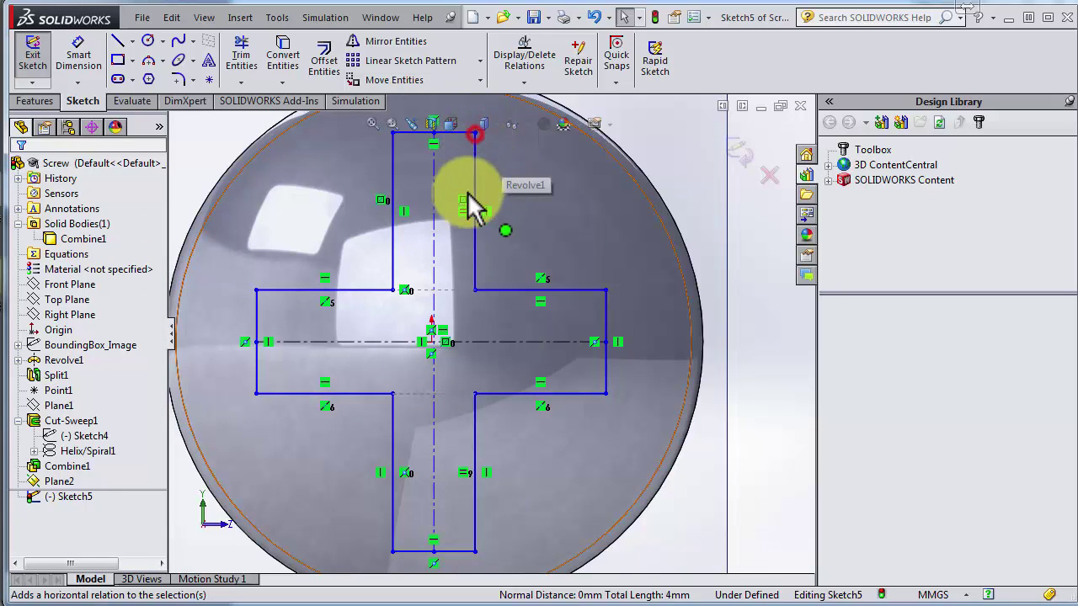
Shorten the vertical arms and make the upper arm's right edge equal in length to the right arm's upper edge
{"action": "left_click_drag", "start_coordinate": [476, 133], "coordinate": [479, 185]}
{"action": "left_click", "coordinate": [583, 292]}
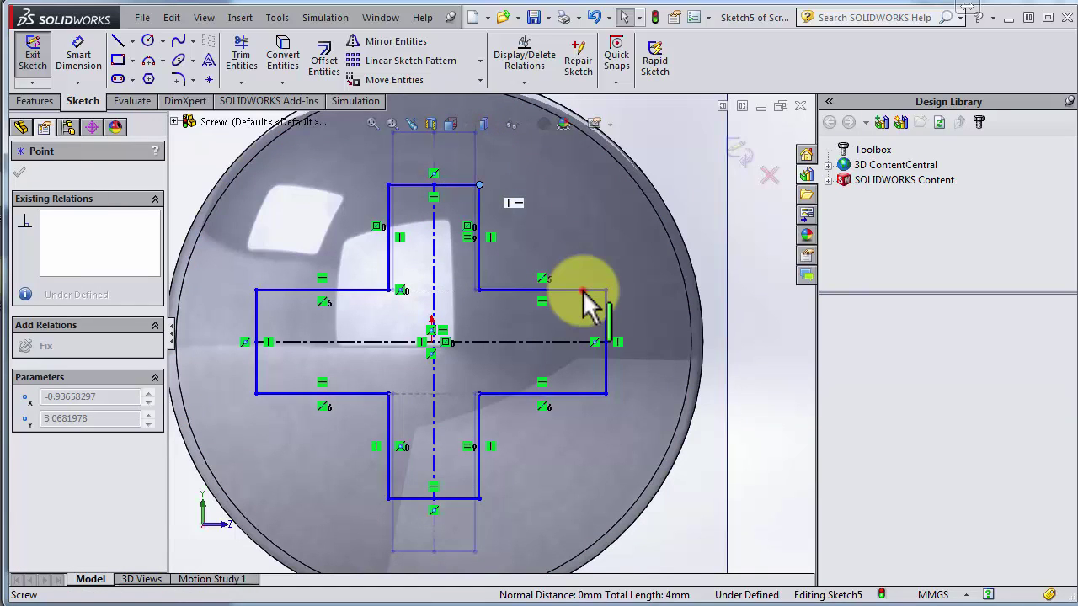
{"action": "left_click", "coordinate": [483, 284]}
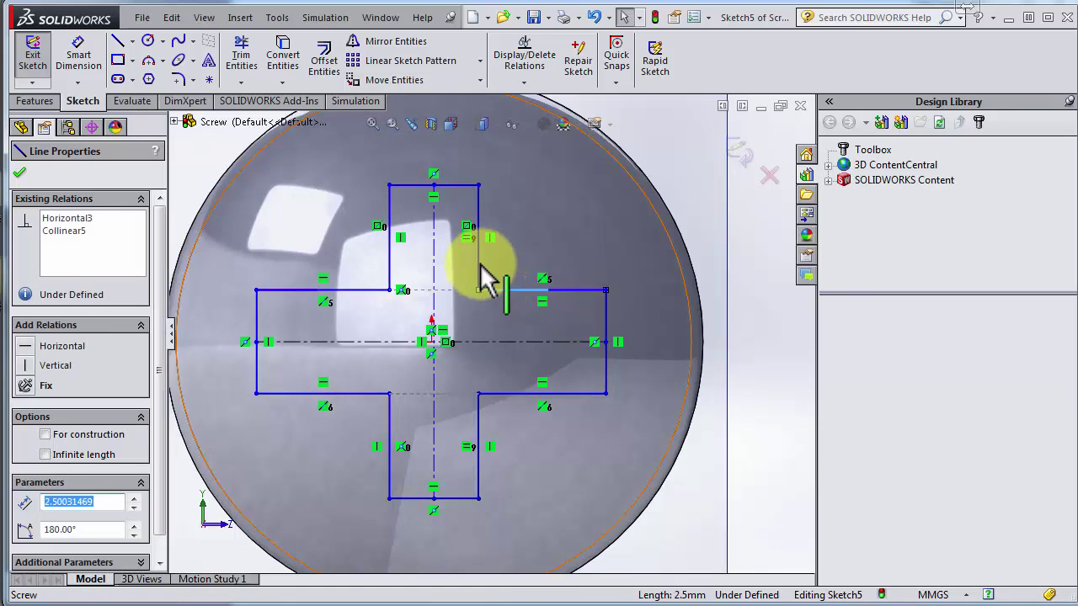
{"action": "left_click", "coordinate": [479, 268], "text": "ctrl"}
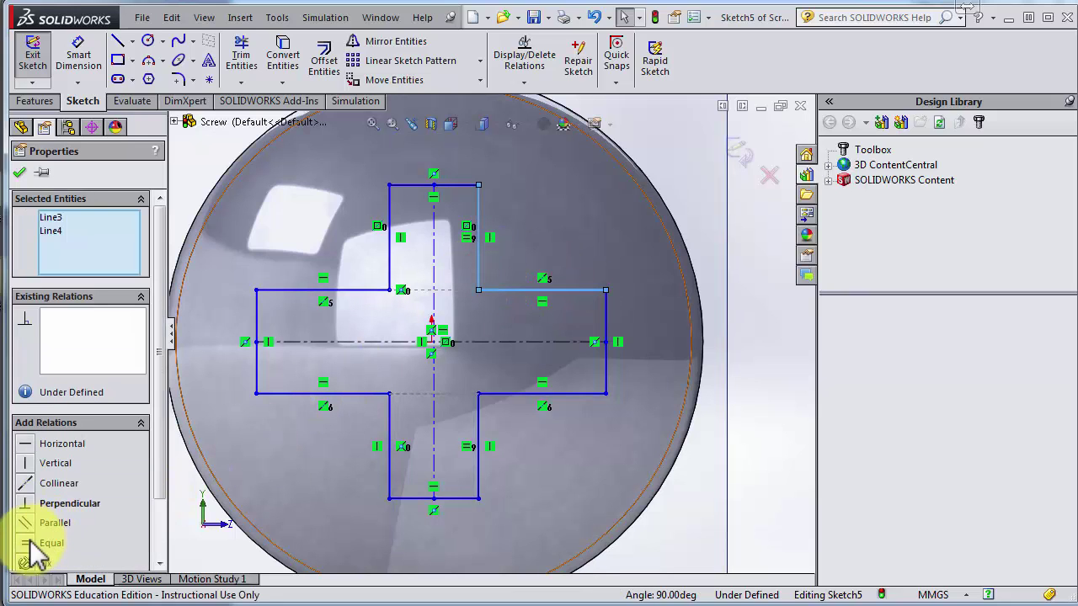
{"action": "left_click", "coordinate": [27, 542]}
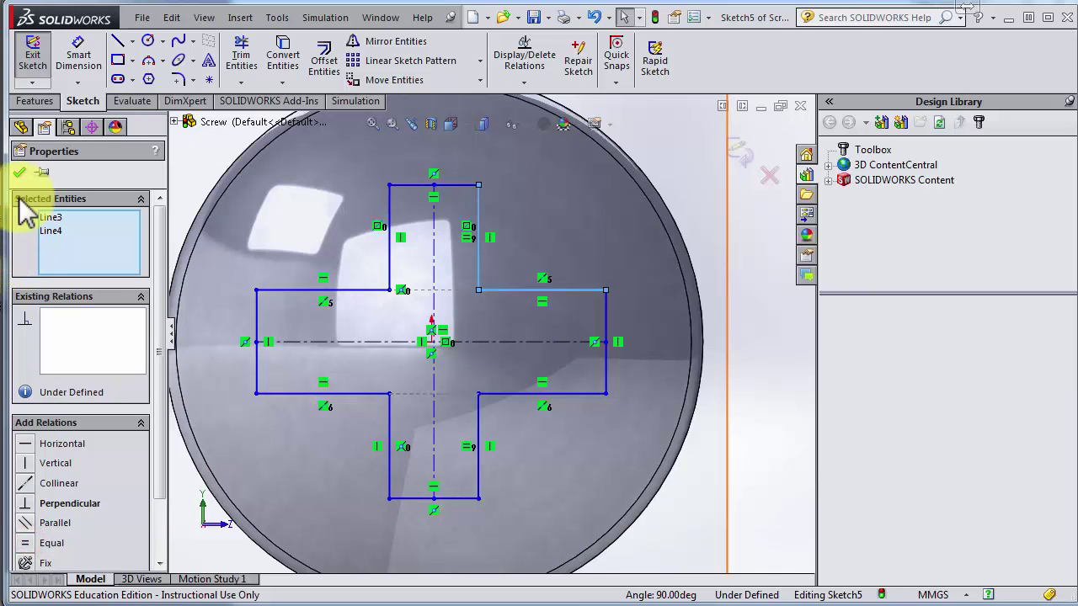
{"action": "left_click", "coordinate": [491, 157]}
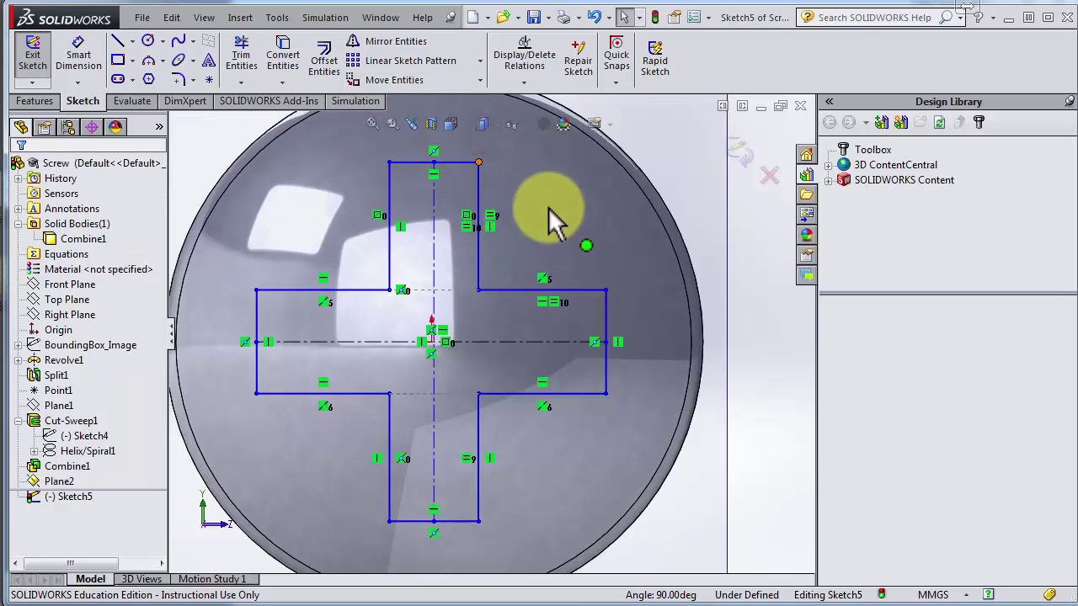
Resize the cross by its corners, placing the right arm's lower outer corner about 2.9 mm sideways from and 1.2 mm below the origin
{"action": "mouse_move", "coordinate": [479, 161]}
{"action": "left_mouse_down"}
{"action": "mouse_move", "coordinate": [469, 245]}
{"action": "mouse_move", "coordinate": [509, 242]}
{"action": "mouse_move", "coordinate": [585, 357]}
{"action": "left_mouse_up"}
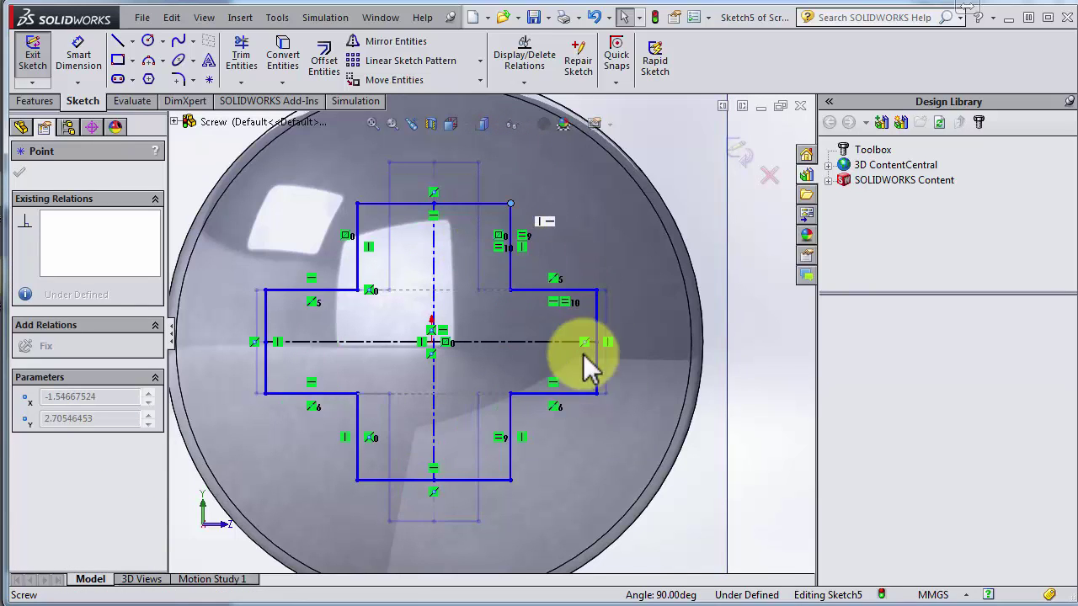
{"action": "left_click_drag", "start_coordinate": [589, 397], "coordinate": [581, 394]}
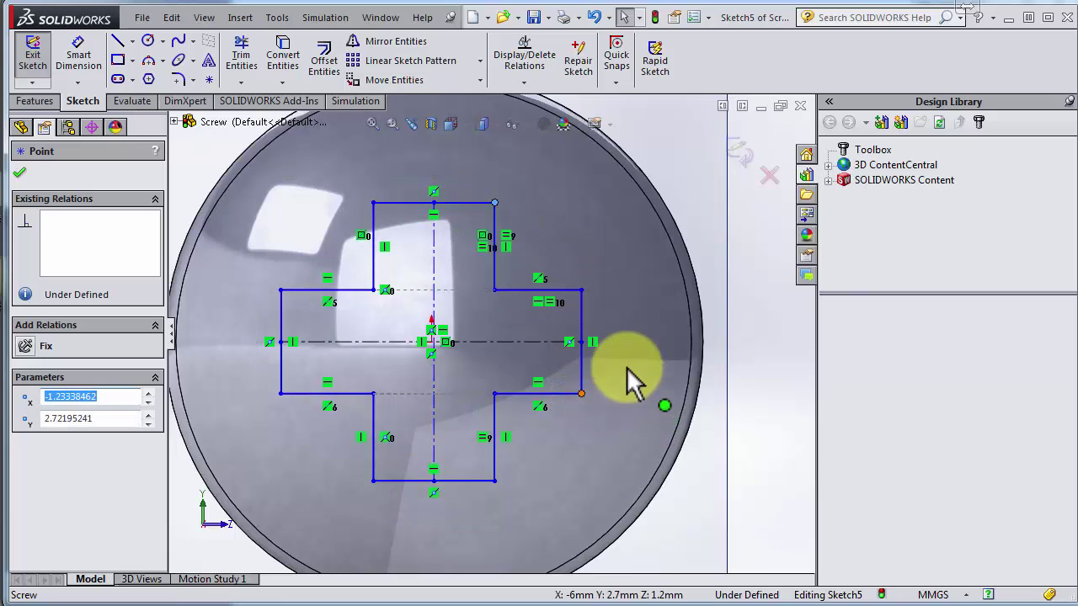
{"action": "mouse_move", "coordinate": [589, 393]}
{"action": "left_mouse_down"}
{"action": "mouse_move", "coordinate": [599, 375]}
{"action": "mouse_move", "coordinate": [538, 389]}
{"action": "mouse_move", "coordinate": [620, 399]}
{"action": "mouse_move", "coordinate": [620, 367]}
{"action": "mouse_move", "coordinate": [578, 373]}
{"action": "mouse_move", "coordinate": [579, 389]}
{"action": "mouse_move", "coordinate": [591, 386]}
{"action": "mouse_move", "coordinate": [590, 374]}
{"action": "mouse_move", "coordinate": [581, 403]}
{"action": "left_mouse_up"}
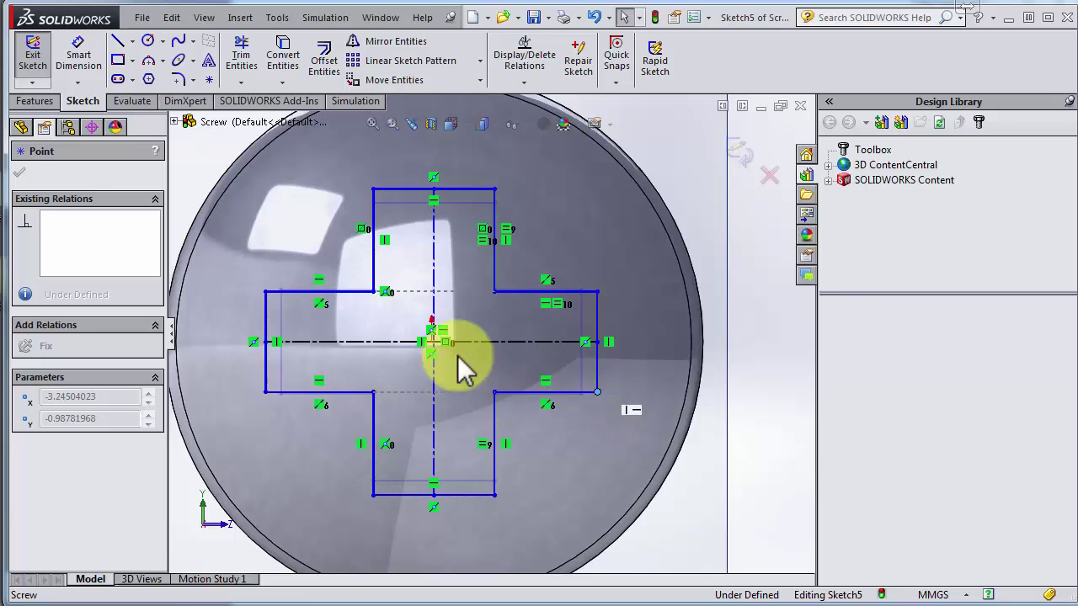
Dimension the end edge of the cross's lower arm and set its width to 2 mm
{"action": "left_click", "coordinate": [80, 51]}
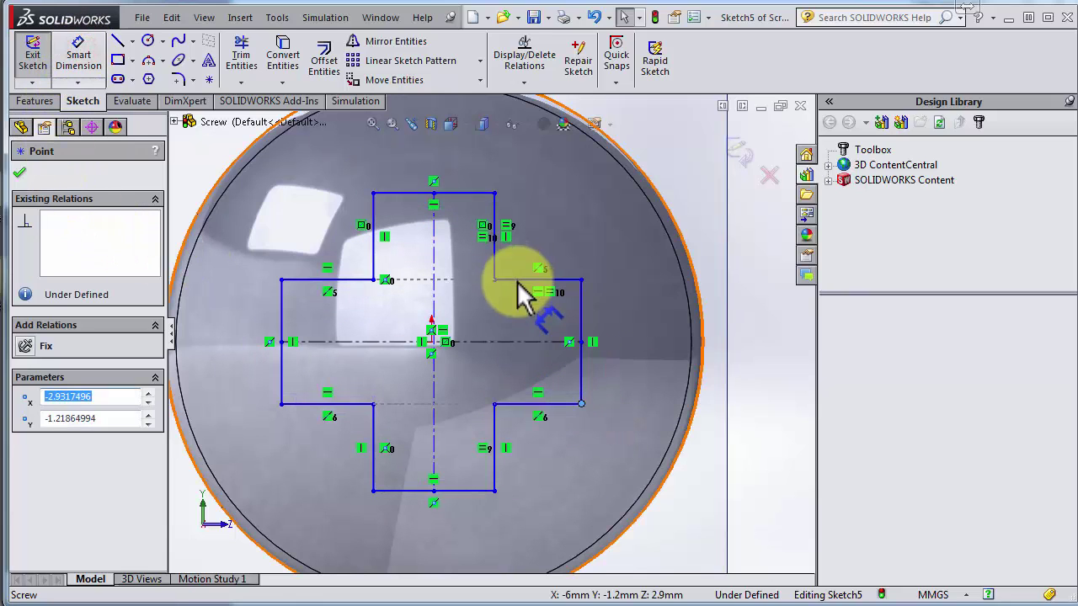
{"action": "middle_click", "coordinate": [441, 364]}
{"action": "left_click", "coordinate": [432, 527]}
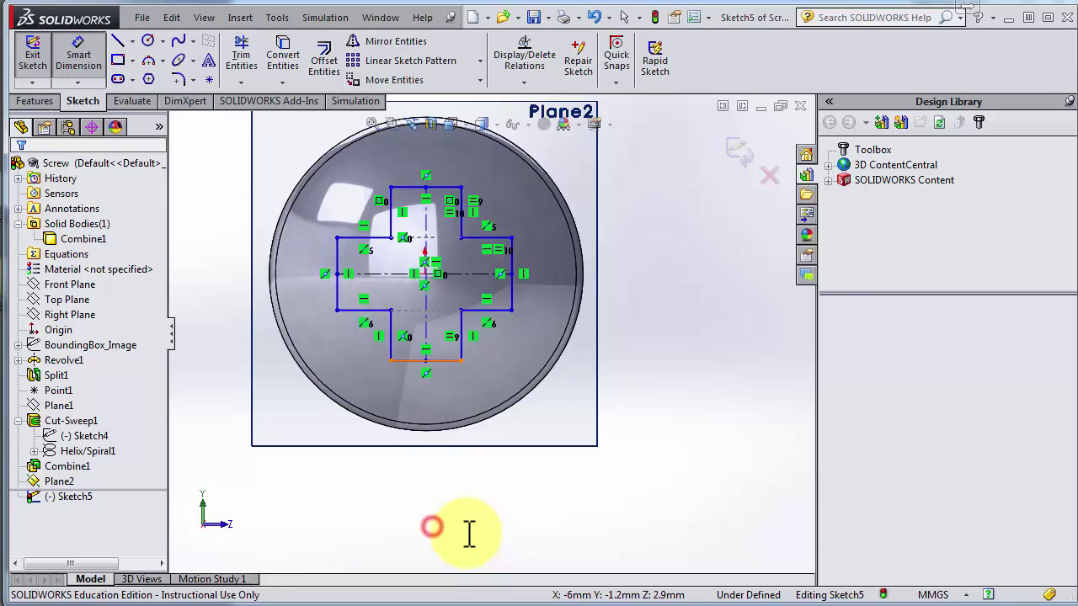
{"action": "left_click", "coordinate": [469, 532]}
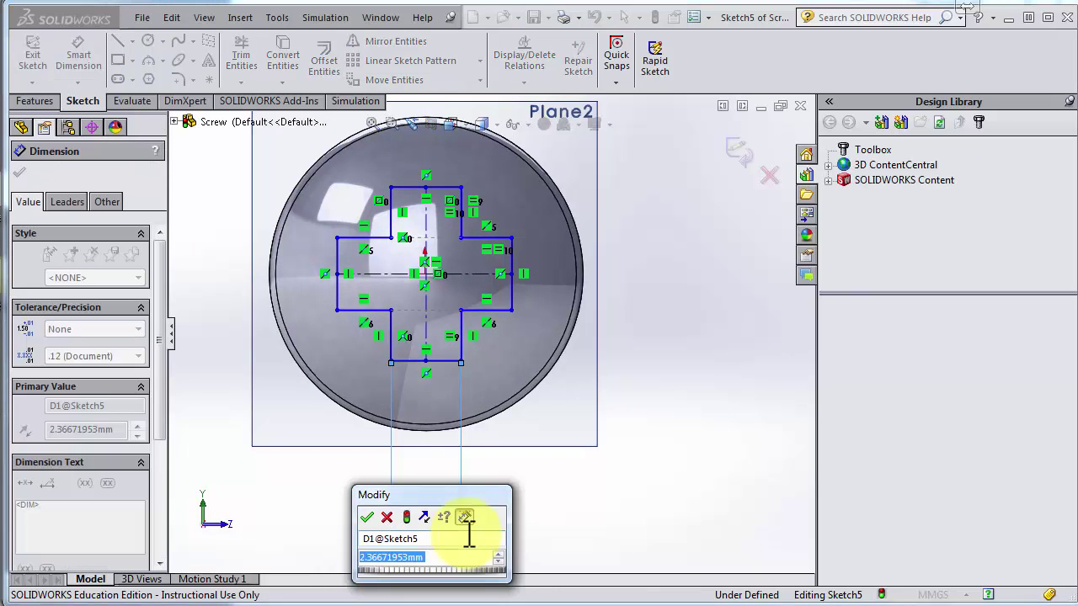
{"action": "type", "text": "2"}
{"action": "key", "text": "Return"}
{"action": "left_click", "coordinate": [23, 173]}
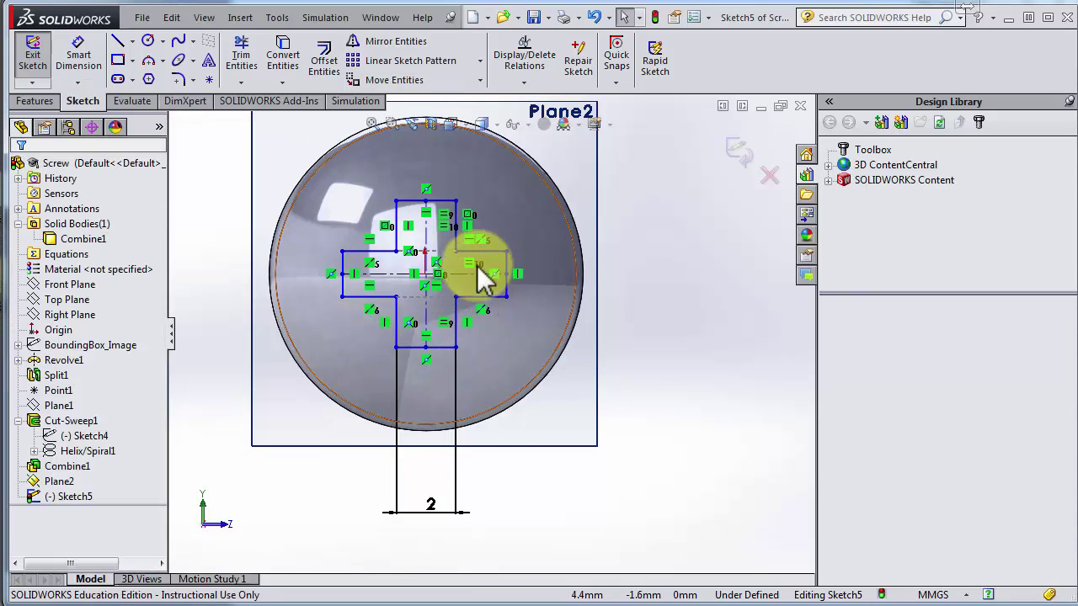
Move the upper arm's left outer corner to about 1.9 mm sideways from and 3.2 mm above the origin
{"action": "scroll", "coordinate": [438, 235], "scroll_direction": "down", "scroll_amount": 1}
{"action": "scroll", "coordinate": [435, 236], "scroll_direction": "up", "scroll_amount": 1}
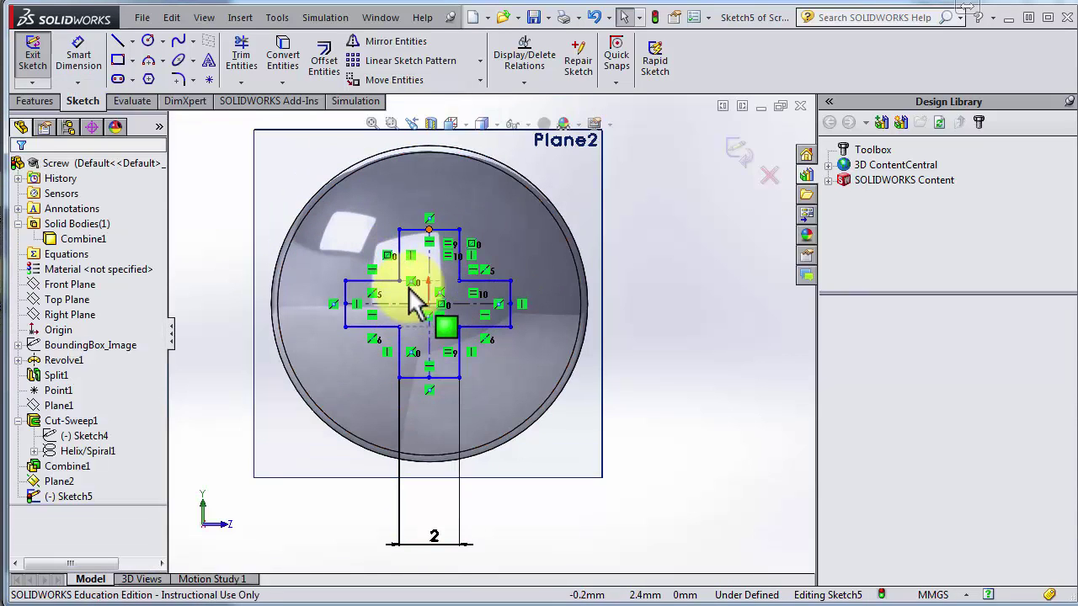
{"action": "scroll", "coordinate": [410, 281], "scroll_direction": "down", "scroll_amount": 1}
{"action": "scroll", "coordinate": [418, 266], "scroll_direction": "up", "scroll_amount": 1}
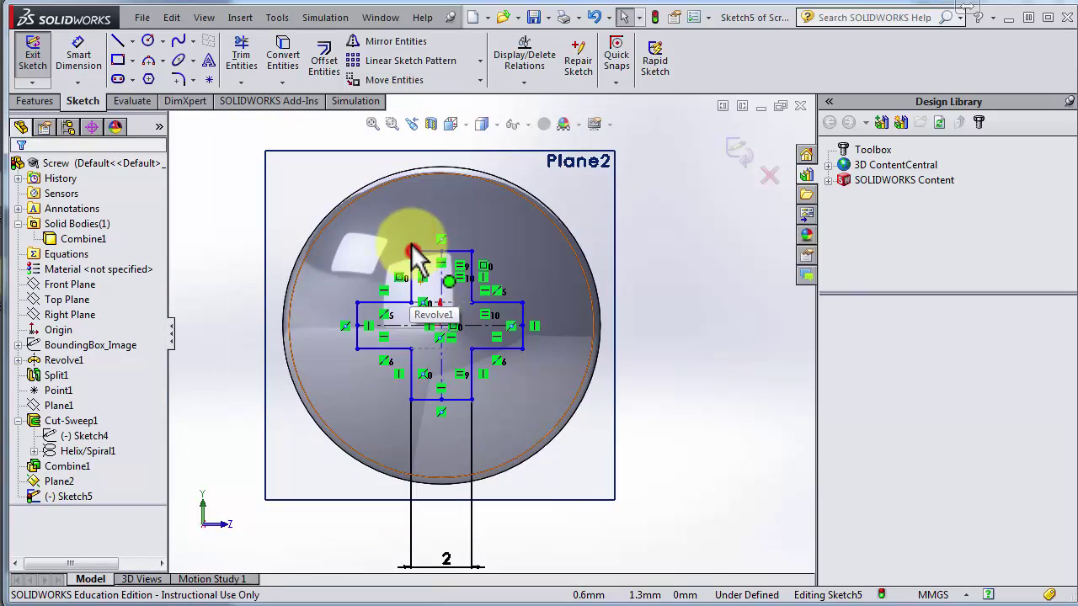
{"action": "scroll", "coordinate": [406, 214], "scroll_direction": "up", "scroll_amount": 1}
{"action": "mouse_move", "coordinate": [411, 251]}
{"action": "left_mouse_down"}
{"action": "mouse_move", "coordinate": [407, 264]}
{"action": "mouse_move", "coordinate": [437, 242]}
{"action": "mouse_move", "coordinate": [421, 200]}
{"action": "mouse_move", "coordinate": [370, 179]}
{"action": "mouse_move", "coordinate": [343, 212]}
{"action": "mouse_move", "coordinate": [384, 229]}
{"action": "mouse_move", "coordinate": [361, 333]}
{"action": "mouse_move", "coordinate": [496, 341]}
{"action": "mouse_move", "coordinate": [443, 337]}
{"action": "mouse_move", "coordinate": [491, 403]}
{"action": "left_mouse_up"}
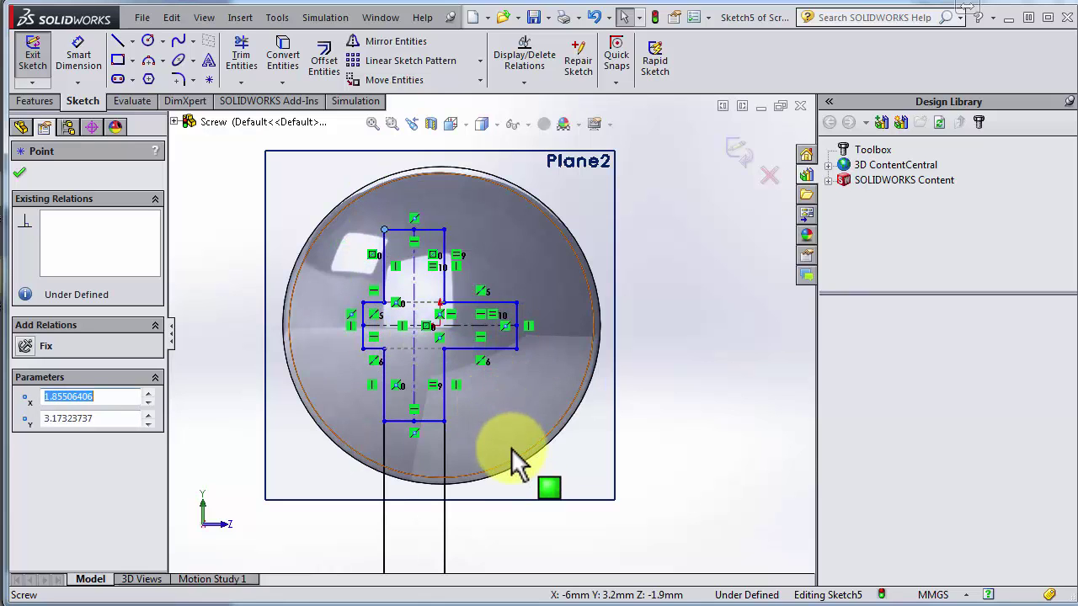
Make the lower edges of the cross's left and right arms equal in length
{"action": "left_click", "coordinate": [493, 349]}
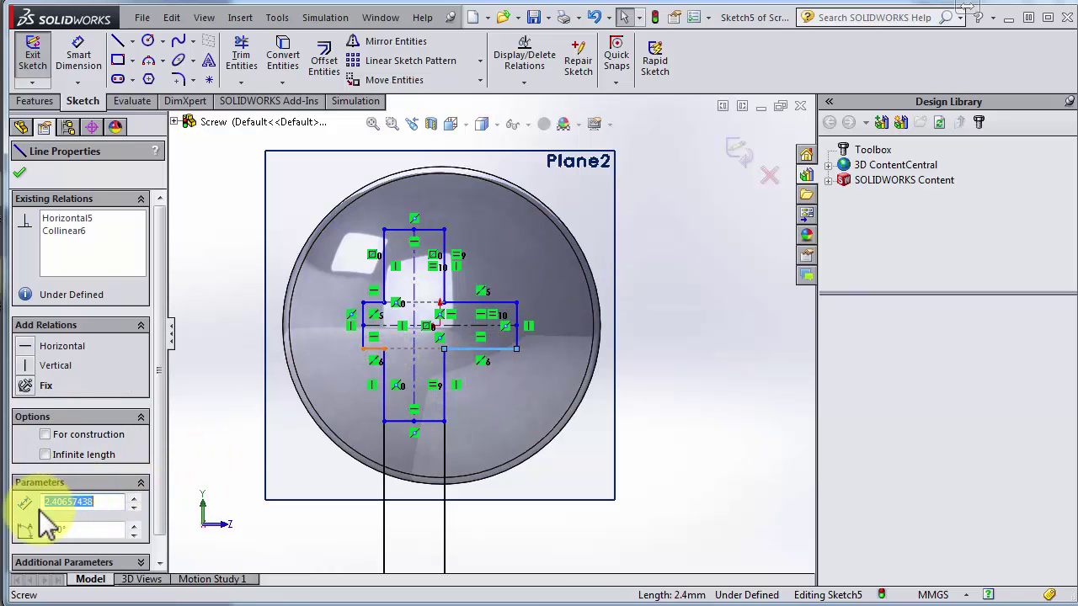
{"action": "left_click", "coordinate": [25, 542]}
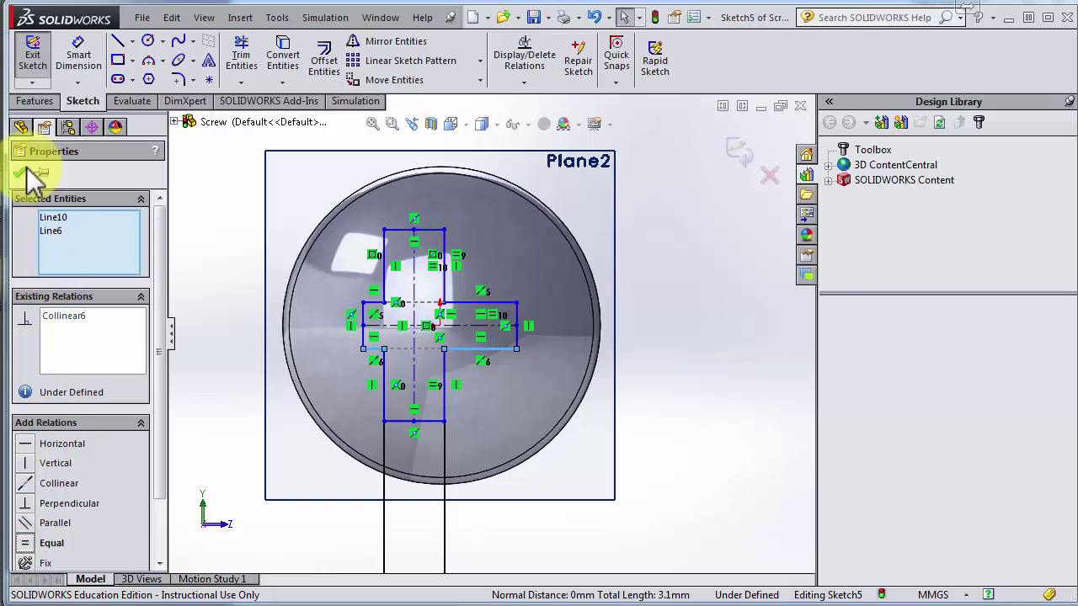
{"action": "left_click", "coordinate": [623, 426]}
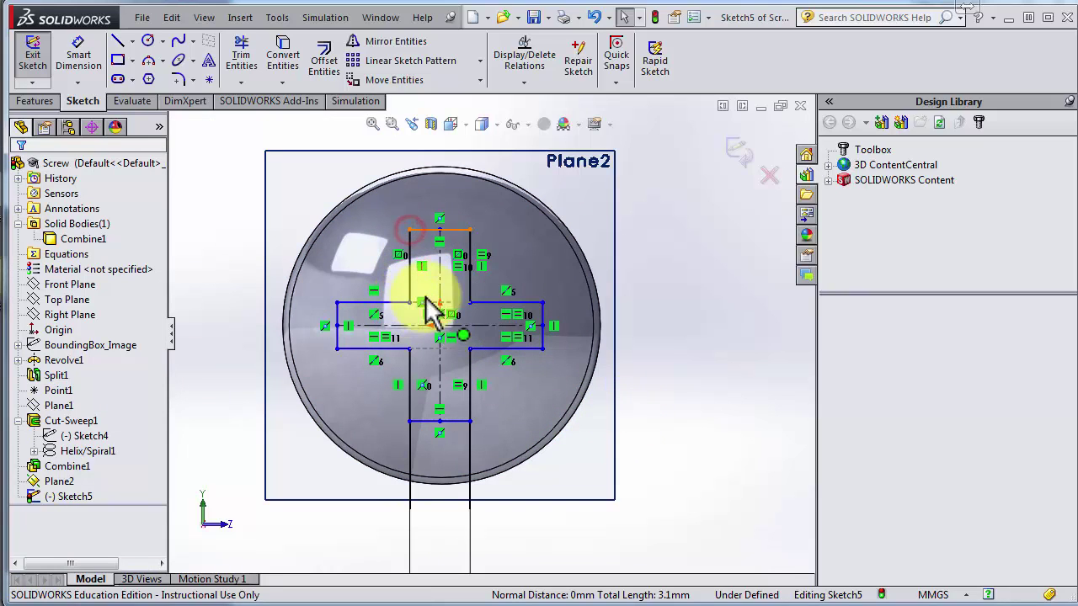
Adjust the upper arm's left outer corner and dimension the overall span between the side arms' end edges as 6 mm
{"action": "mouse_move", "coordinate": [410, 229]}
{"action": "left_mouse_down"}
{"action": "mouse_move", "coordinate": [429, 249]}
{"action": "mouse_move", "coordinate": [440, 235]}
{"action": "mouse_move", "coordinate": [479, 448]}
{"action": "mouse_move", "coordinate": [479, 437]}
{"action": "left_mouse_up"}
{"action": "scroll", "coordinate": [480, 367], "scroll_direction": "up", "scroll_amount": 3}
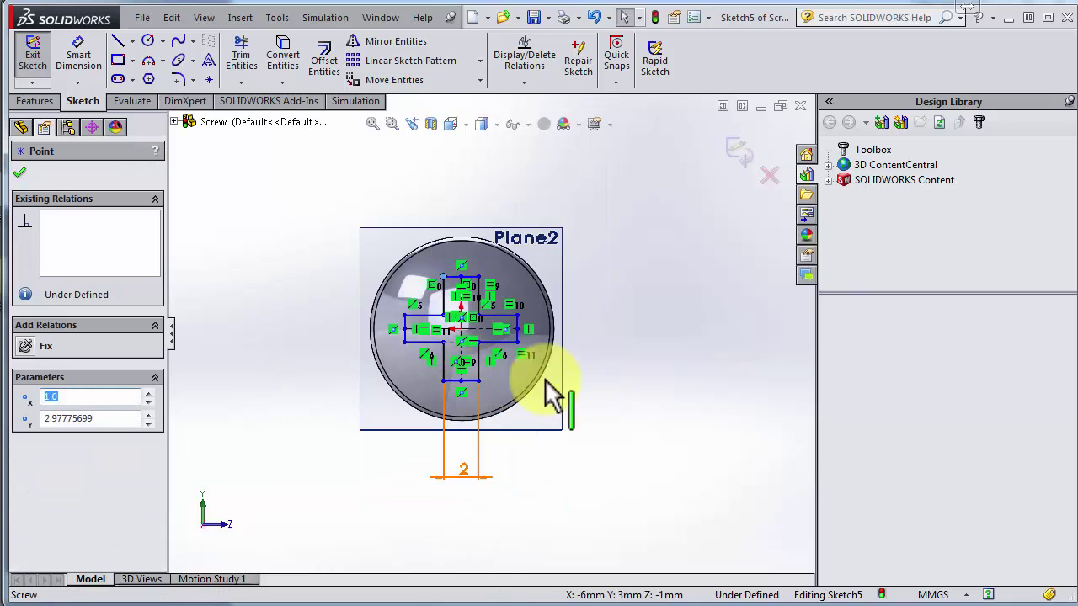
{"action": "scroll", "coordinate": [590, 384], "scroll_direction": "down", "scroll_amount": 1}
{"action": "left_click", "coordinate": [79, 53]}
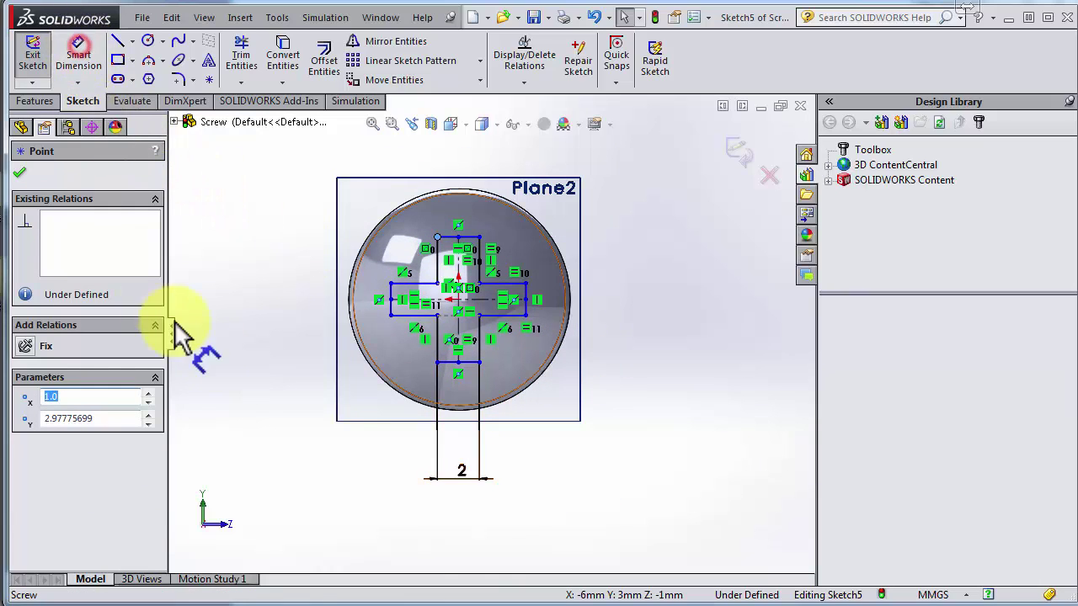
{"action": "left_click", "coordinate": [391, 305]}
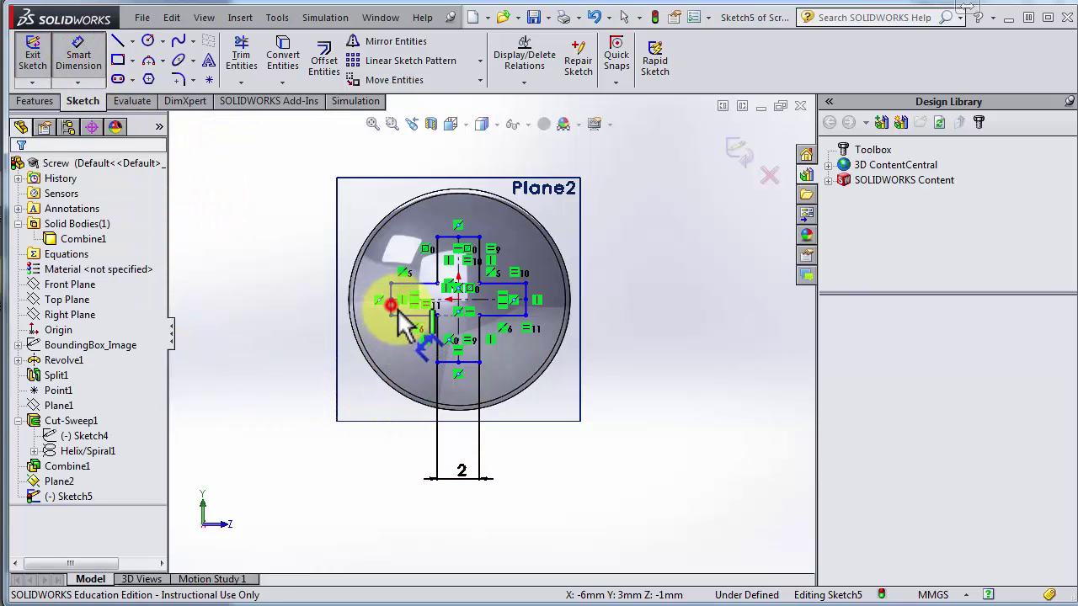
{"action": "left_click", "coordinate": [464, 535]}
{"action": "left_click", "coordinate": [497, 551]}
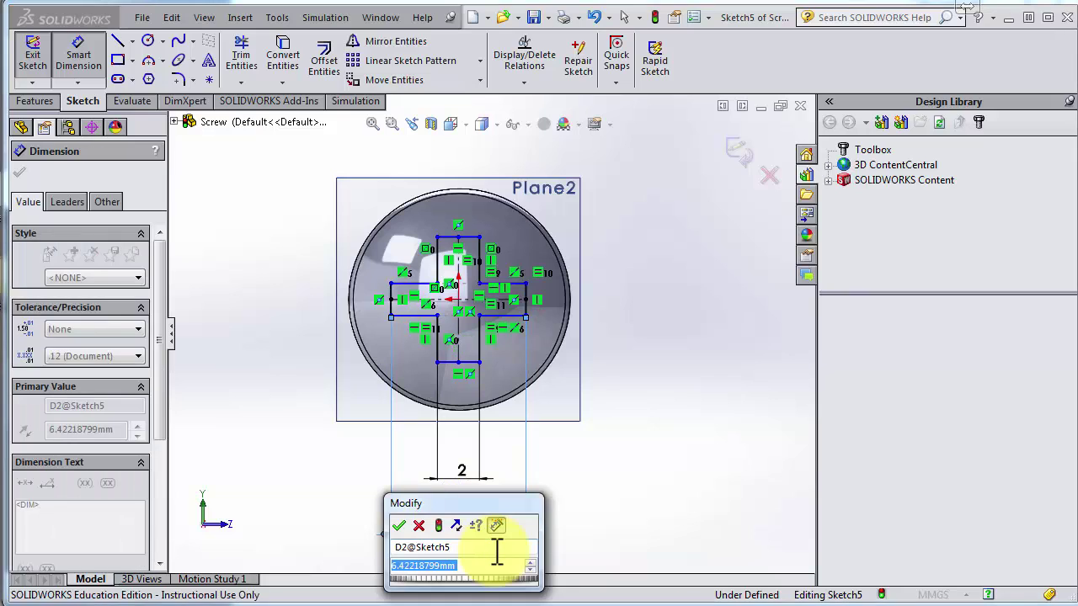
{"action": "type", "text": "6"}
{"action": "key", "text": "Return"}
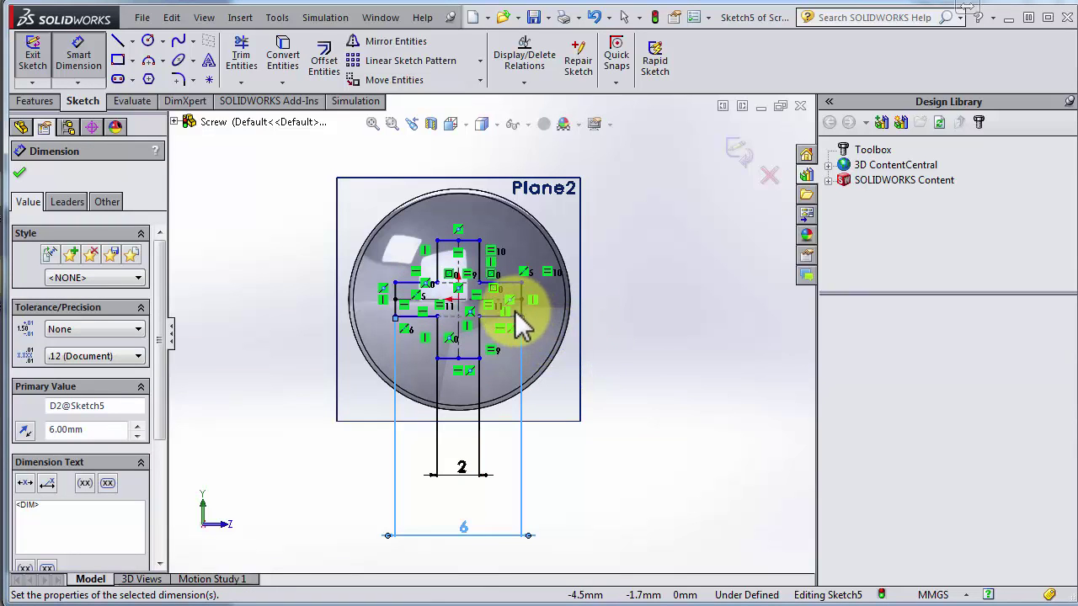
Set the cross's overall side-to-side span to 7 mm
{"action": "scroll", "coordinate": [464, 487], "scroll_direction": "down", "scroll_amount": 1}
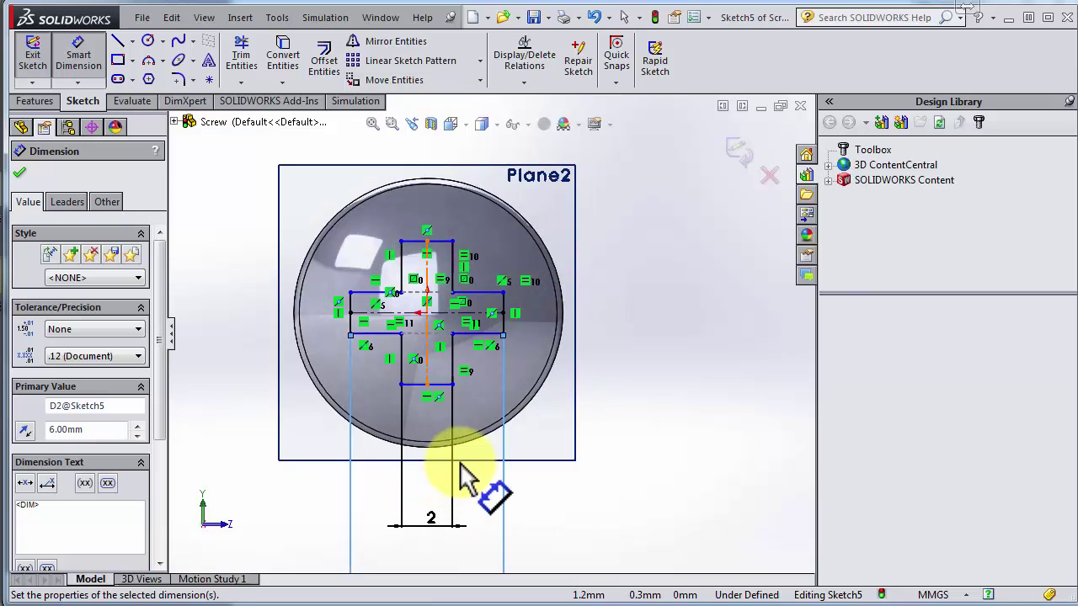
{"action": "scroll", "coordinate": [464, 458], "scroll_direction": "up", "scroll_amount": 4}
{"action": "double_click", "coordinate": [465, 456]}
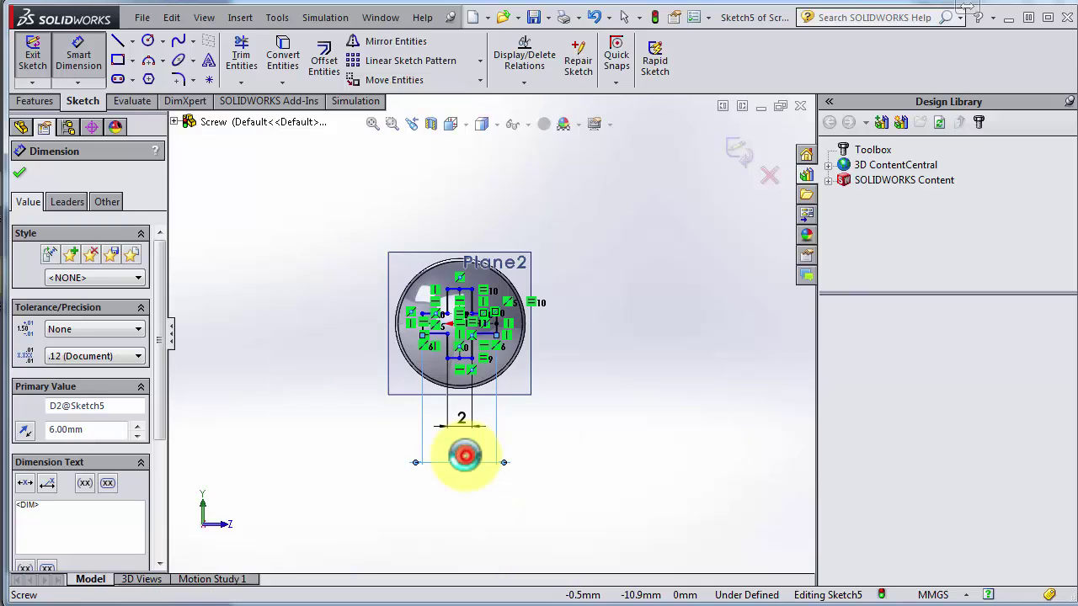
{"action": "double_click", "coordinate": [465, 456]}
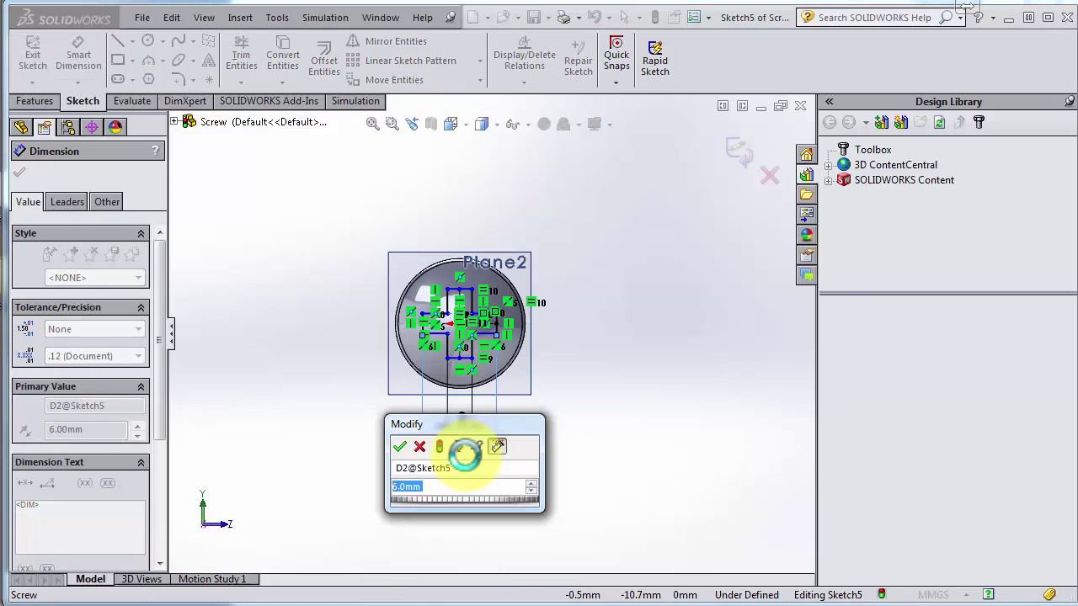
{"action": "type", "text": "7"}
{"action": "key", "text": "Return"}
{"action": "scroll", "coordinate": [610, 291], "scroll_direction": "down", "scroll_amount": 2}
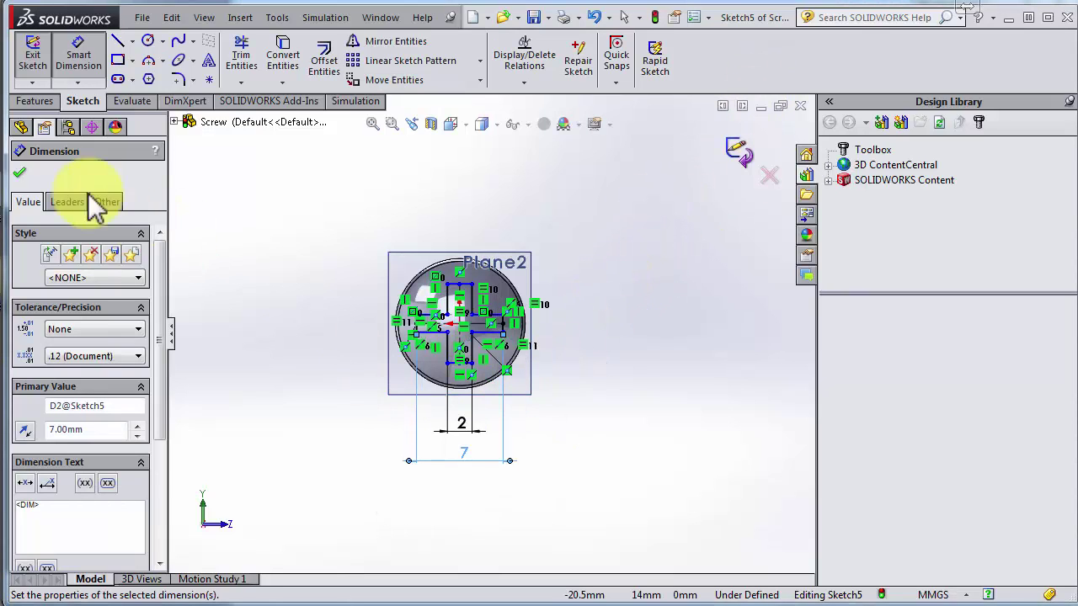
{"action": "left_click", "coordinate": [16, 172]}
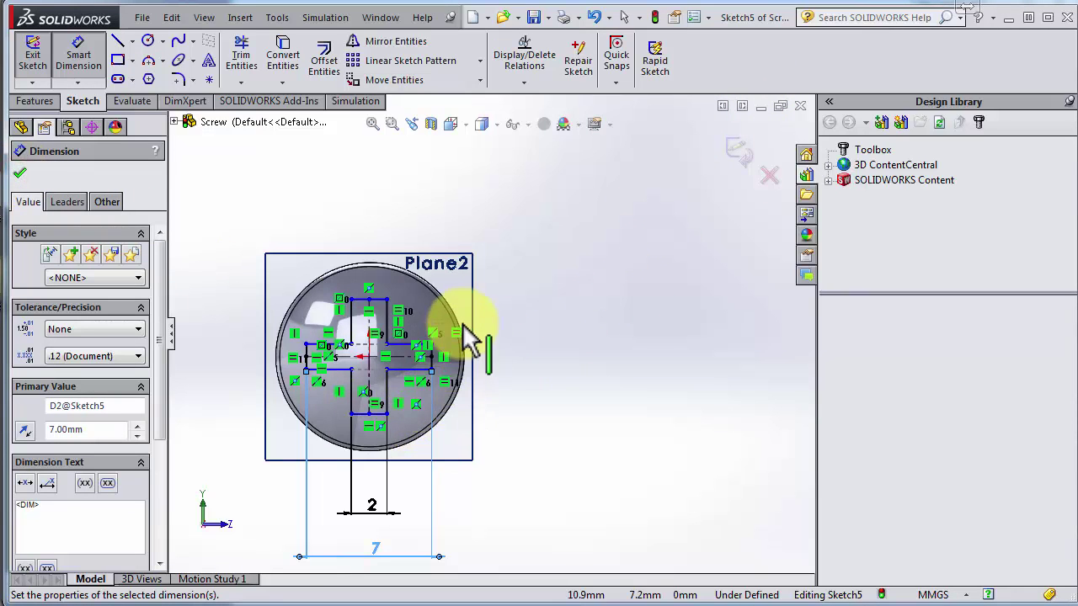
Make the end edge of the cross's left arm equal in length to the end edge of its lower arm
{"action": "scroll", "coordinate": [461, 327], "scroll_direction": "up", "scroll_amount": 5}
{"action": "scroll", "coordinate": [458, 328], "scroll_direction": "down", "scroll_amount": 8}
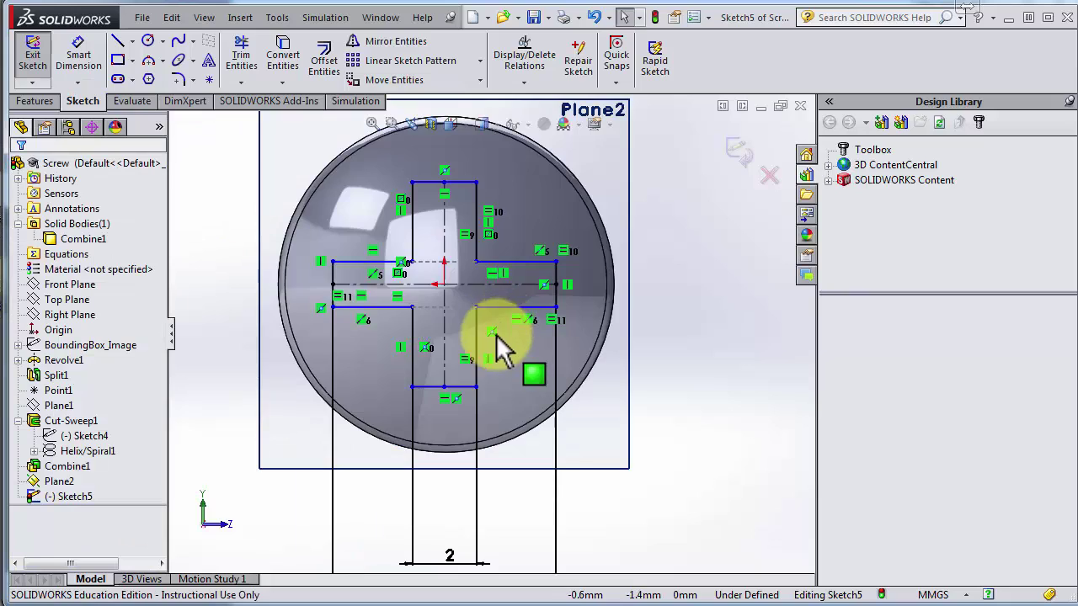
{"action": "mouse_move", "coordinate": [336, 227]}
{"action": "left_mouse_down"}
{"action": "mouse_move", "coordinate": [355, 261]}
{"action": "mouse_move", "coordinate": [345, 276]}
{"action": "mouse_move", "coordinate": [361, 270]}
{"action": "mouse_move", "coordinate": [362, 241]}
{"action": "mouse_move", "coordinate": [367, 252]}
{"action": "mouse_move", "coordinate": [348, 228]}
{"action": "mouse_move", "coordinate": [361, 242]}
{"action": "mouse_move", "coordinate": [335, 252]}
{"action": "left_mouse_up"}
{"action": "left_click", "coordinate": [333, 247]}
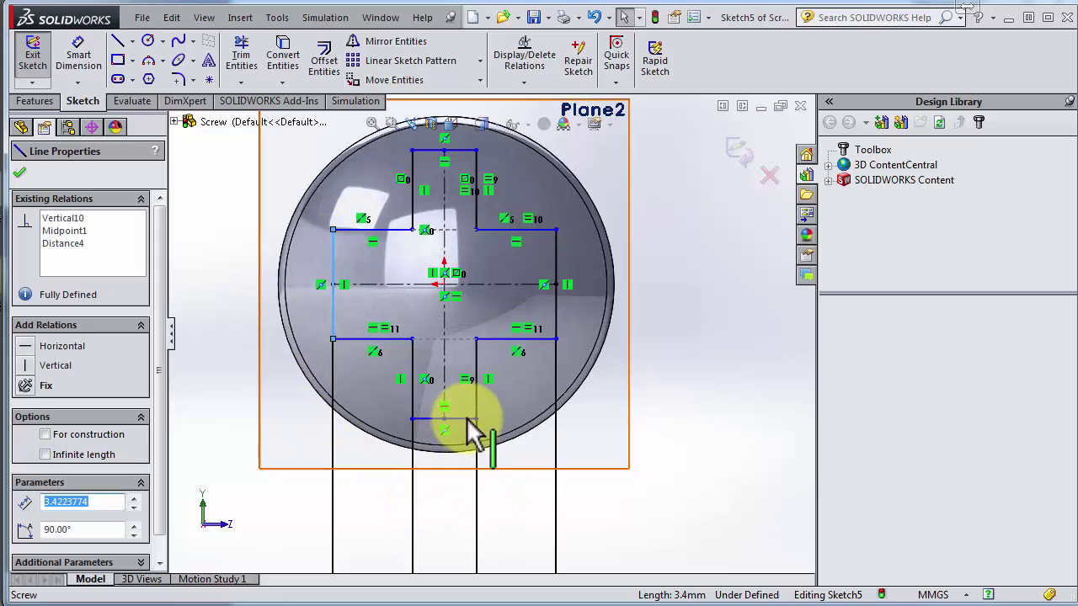
{"action": "left_click", "coordinate": [441, 420], "text": "ctrl"}
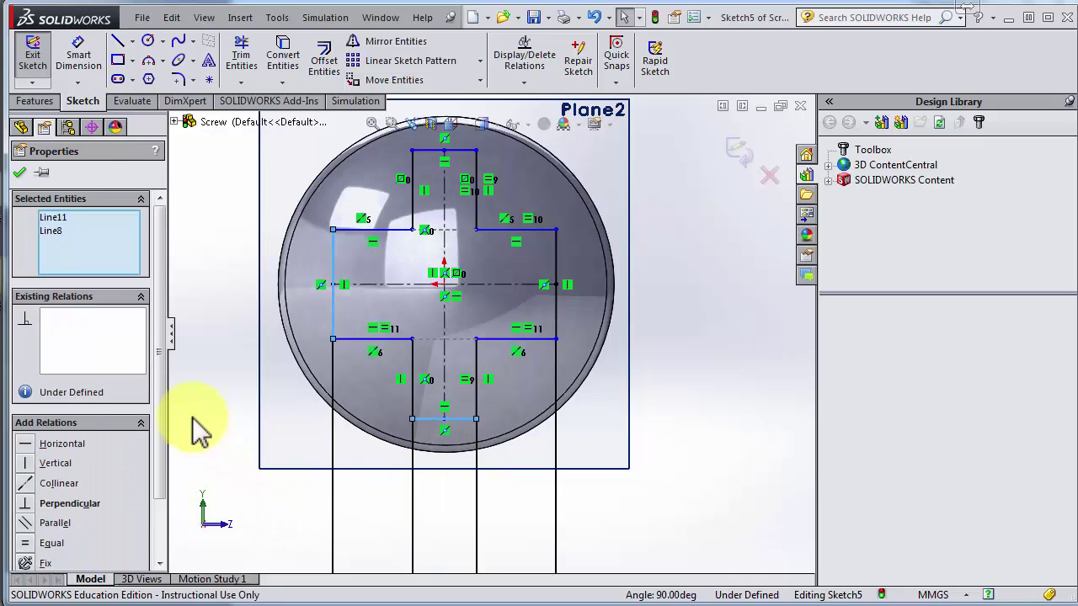
{"action": "left_click_drag", "start_coordinate": [159, 411], "coordinate": [156, 535]}
{"action": "left_click", "coordinate": [27, 469]}
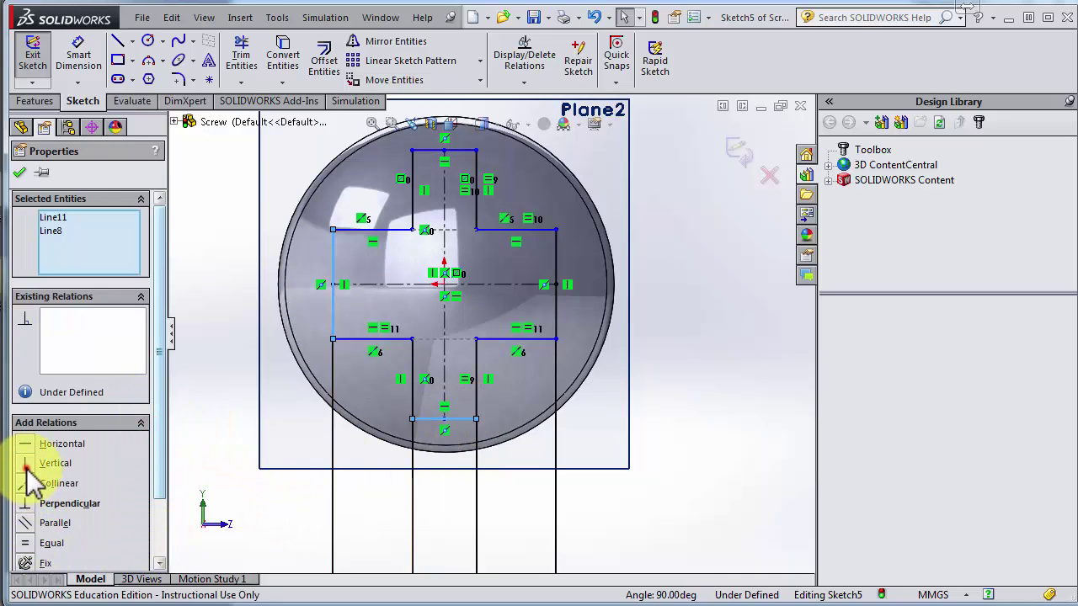
{"action": "scroll", "coordinate": [38, 484], "scroll_direction": "down", "scroll_amount": 2}
{"action": "left_click", "coordinate": [25, 173]}
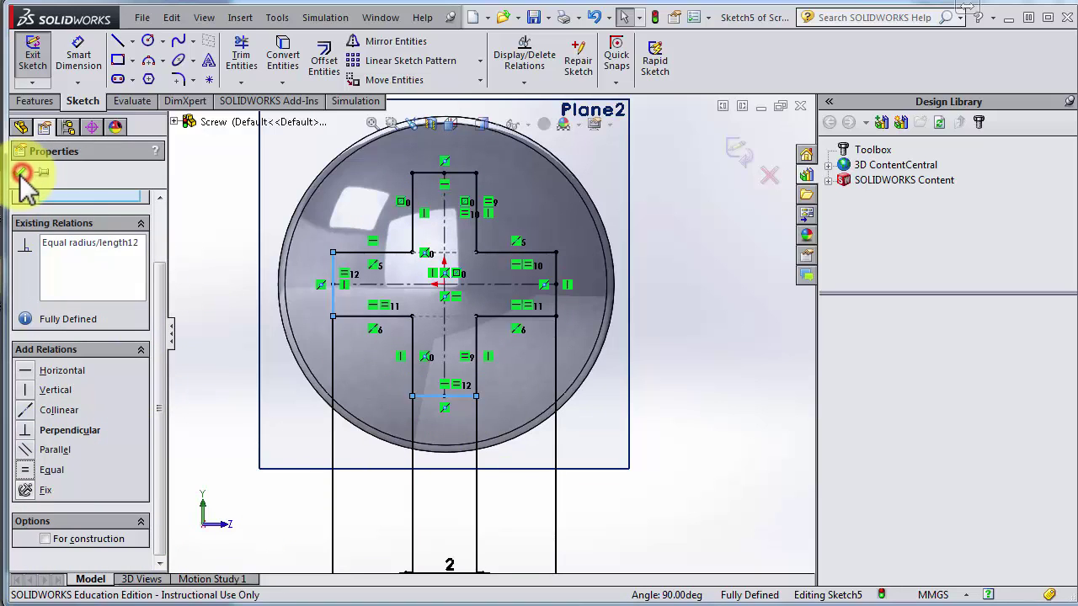
{"action": "key", "text": "Escape"}
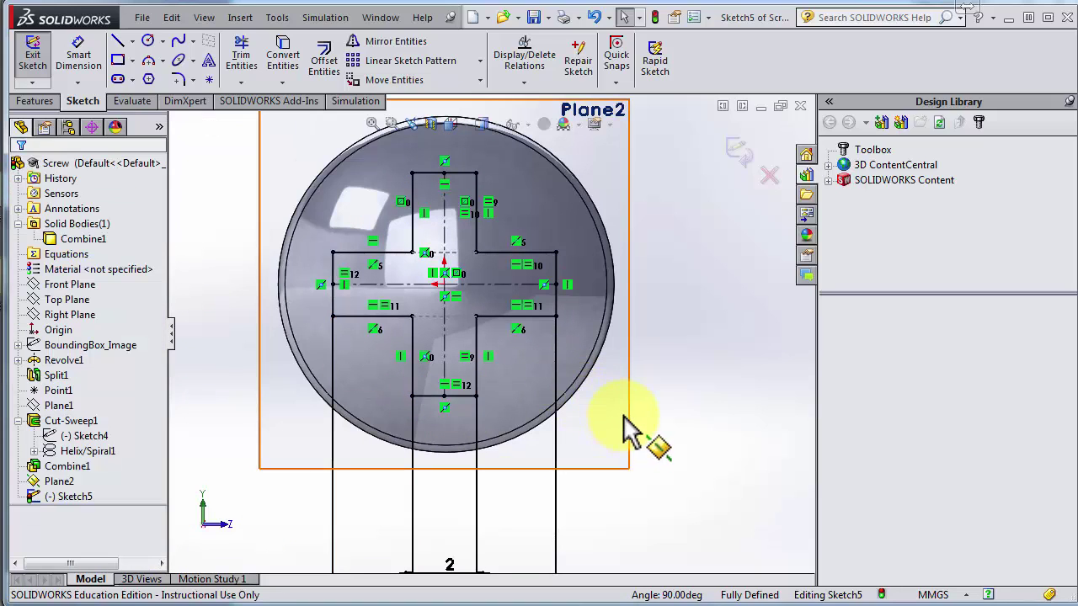
Start a blind extruded cut from the cross sketch, reversed to run into the screw head, about 4 mm deep
{"action": "scroll", "coordinate": [518, 328], "scroll_direction": "up", "scroll_amount": 3}
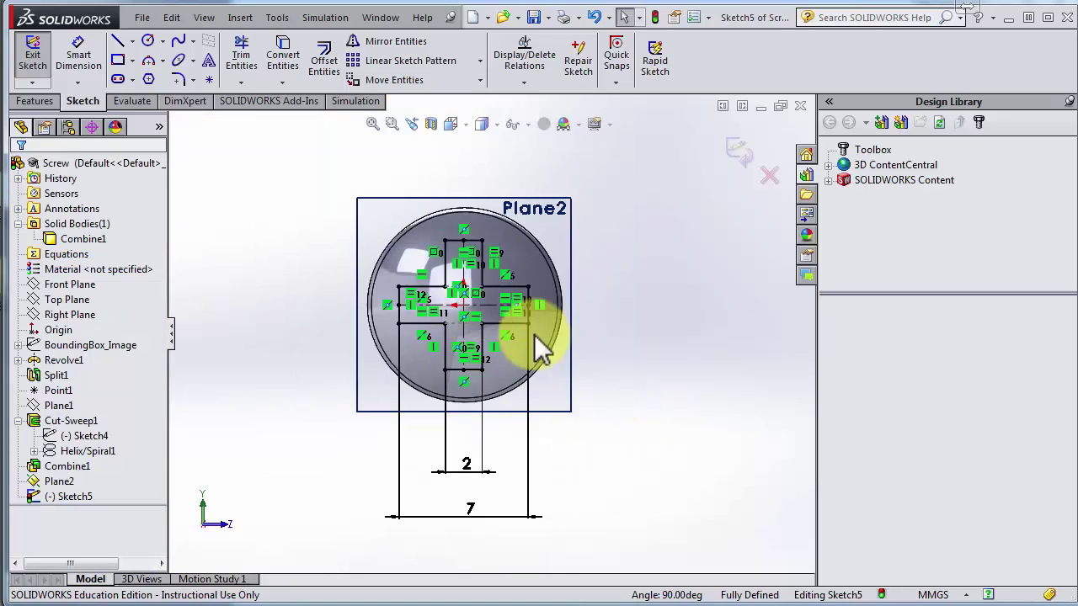
{"action": "scroll", "coordinate": [462, 568], "scroll_direction": "down", "scroll_amount": 1}
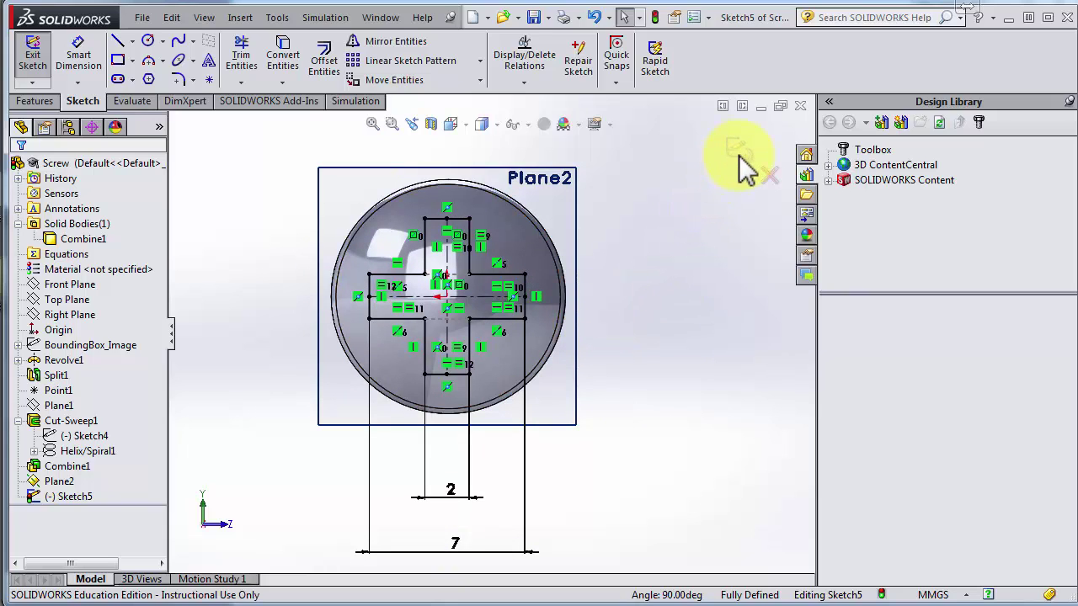
{"action": "middle_click_drag", "start_coordinate": [650, 298], "coordinate": [612, 318]}
{"action": "middle_click_drag", "start_coordinate": [304, 409], "coordinate": [476, 274]}
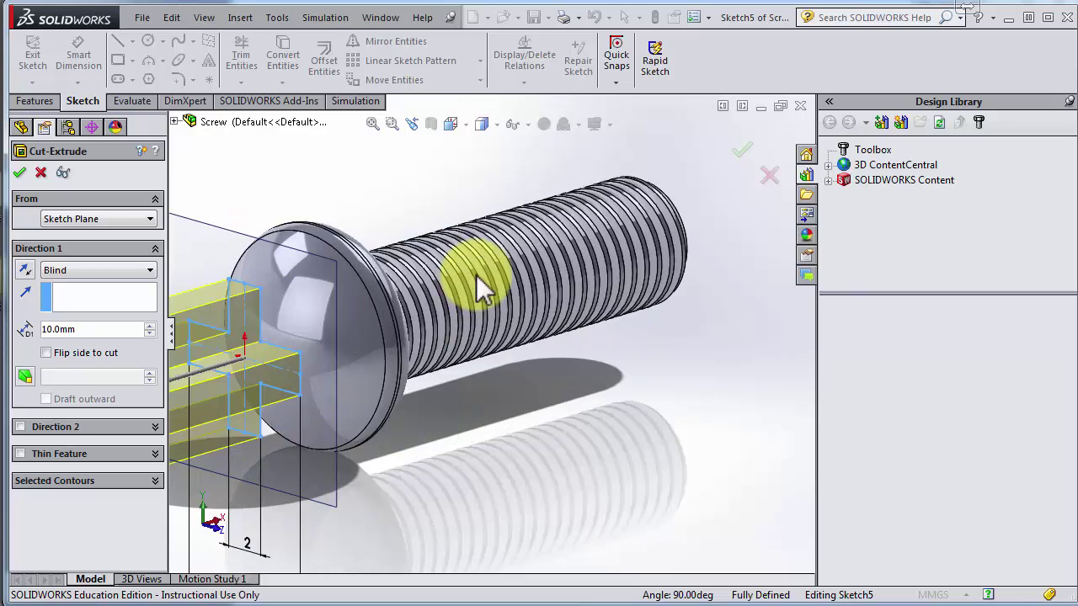
{"action": "middle_click_drag", "start_coordinate": [561, 315], "coordinate": [515, 347]}
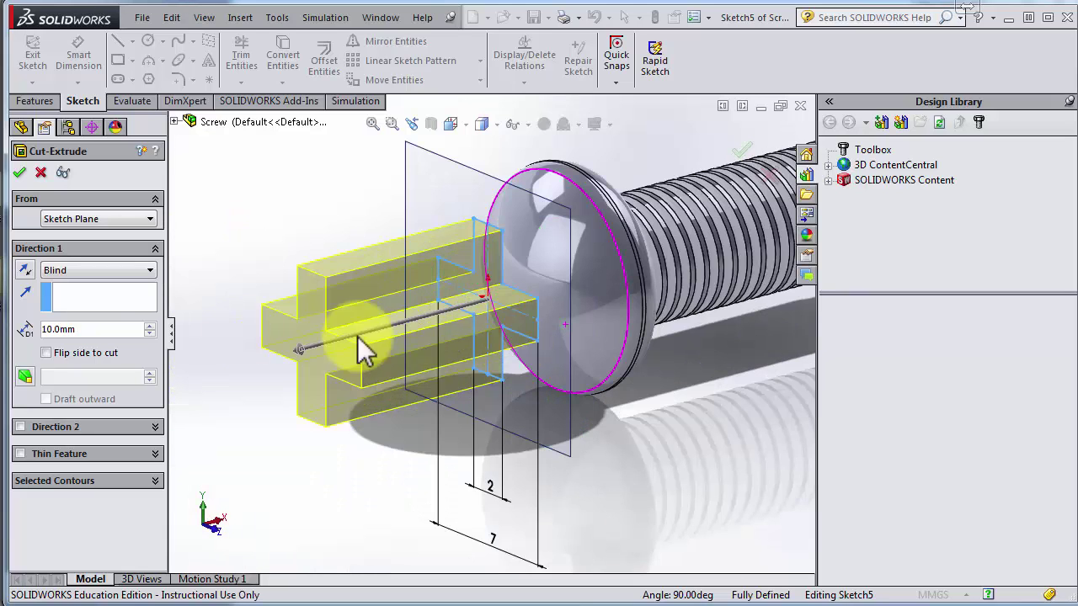
{"action": "mouse_move", "coordinate": [262, 309]}
{"action": "left_mouse_down"}
{"action": "mouse_move", "coordinate": [611, 306]}
{"action": "mouse_move", "coordinate": [609, 432]}
{"action": "mouse_move", "coordinate": [585, 385]}
{"action": "mouse_move", "coordinate": [608, 362]}
{"action": "left_mouse_up"}
{"action": "middle_click_drag", "start_coordinate": [608, 362], "coordinate": [637, 333]}
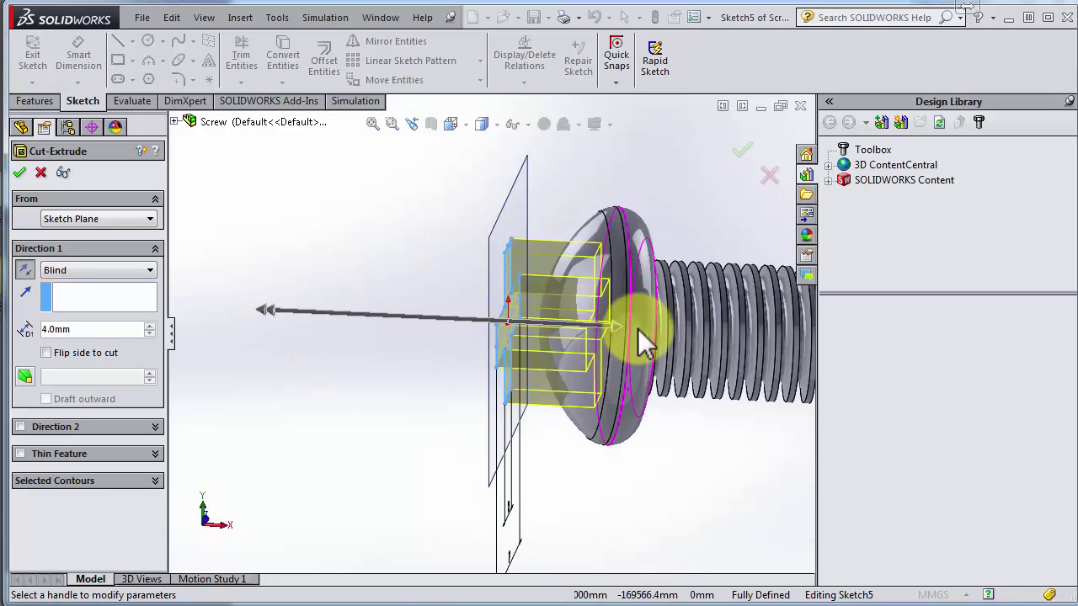
Set the cross cut's depth to 4.2 mm and finish the cut
{"action": "left_click", "coordinate": [80, 329]}
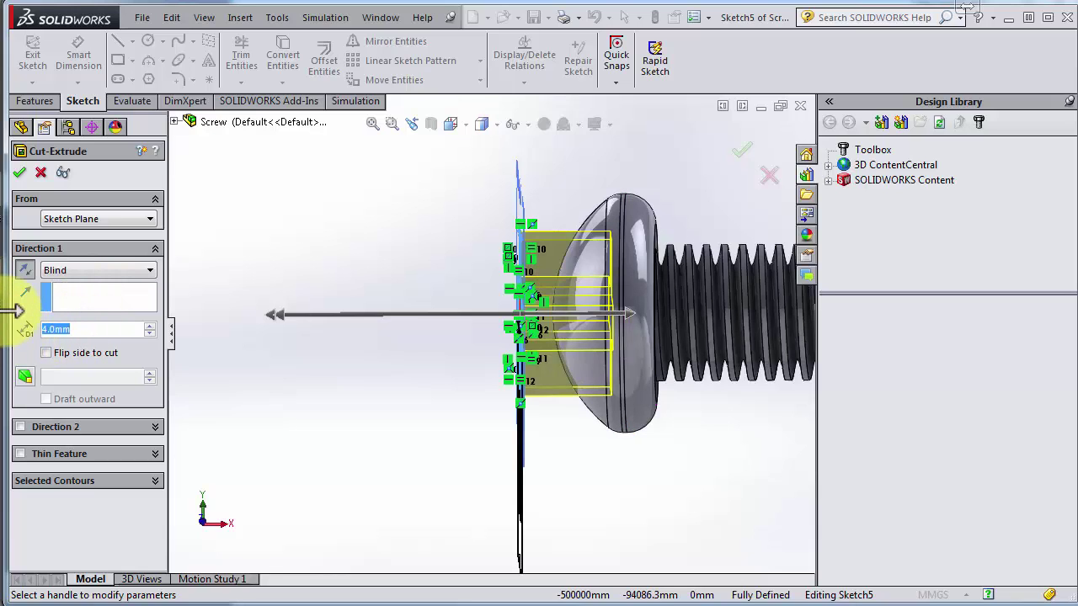
{"action": "type", "text": "4.2"}
{"action": "key", "text": "Return"}
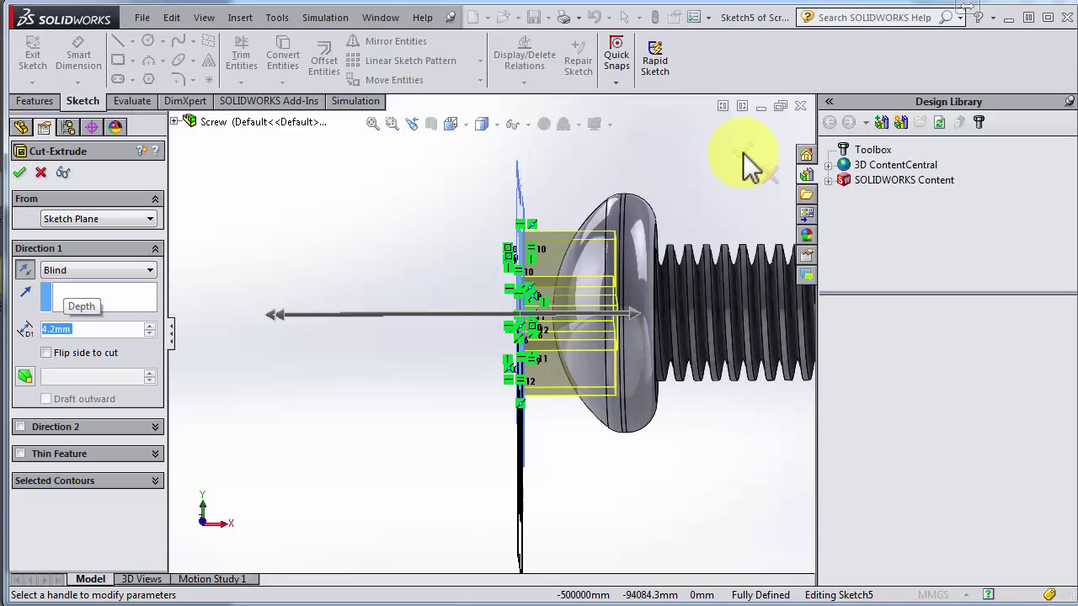
{"action": "left_click", "coordinate": [742, 155]}
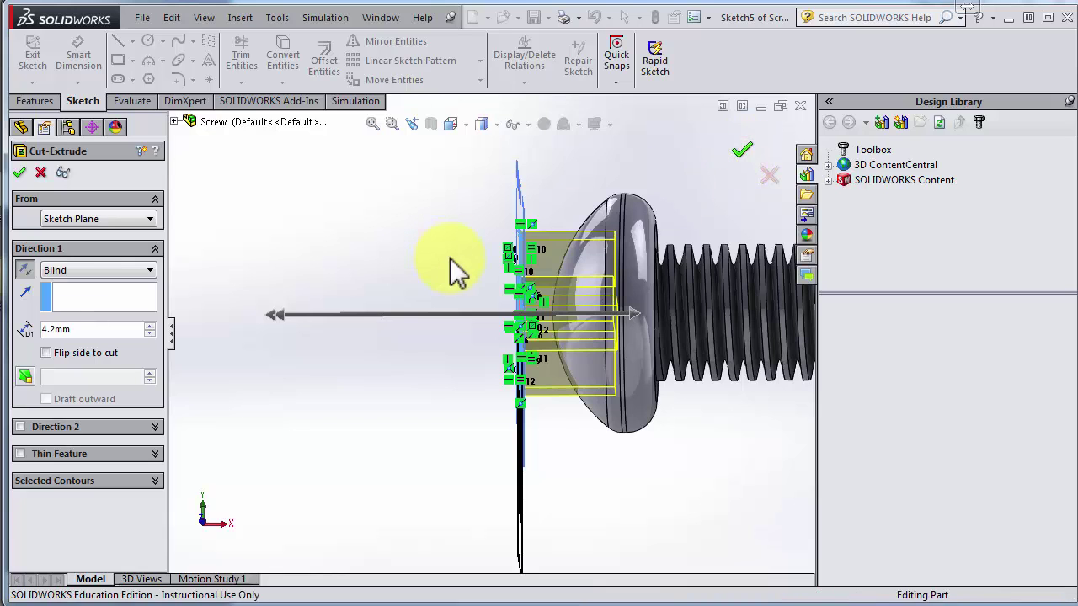
Hide Plane2 in front of the screw head
{"action": "middle_click_drag", "start_coordinate": [485, 286], "coordinate": [570, 533]}
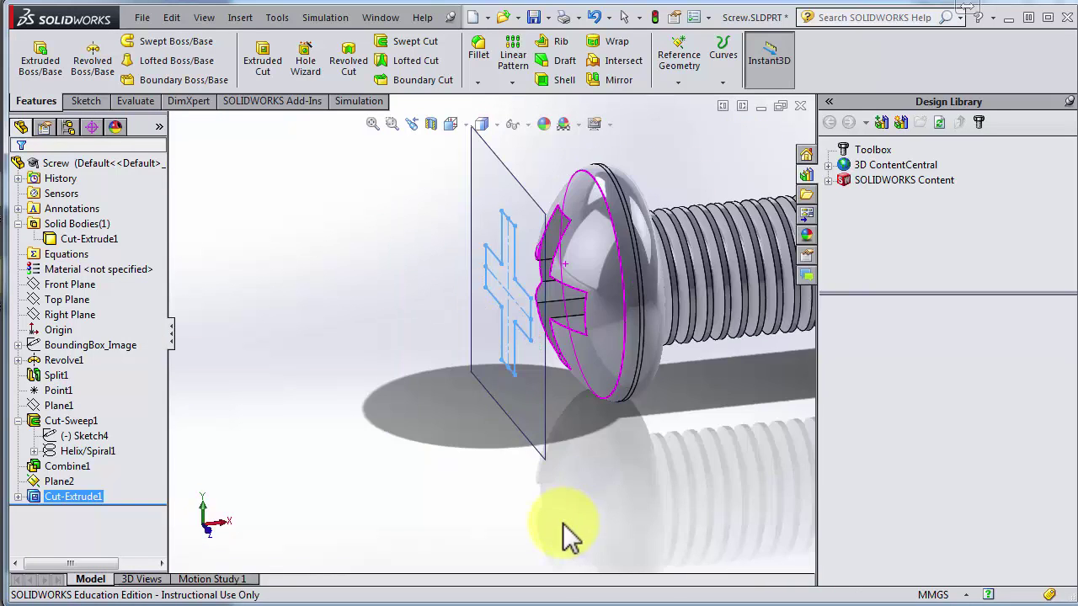
{"action": "middle_click_drag", "start_coordinate": [493, 512], "coordinate": [477, 513]}
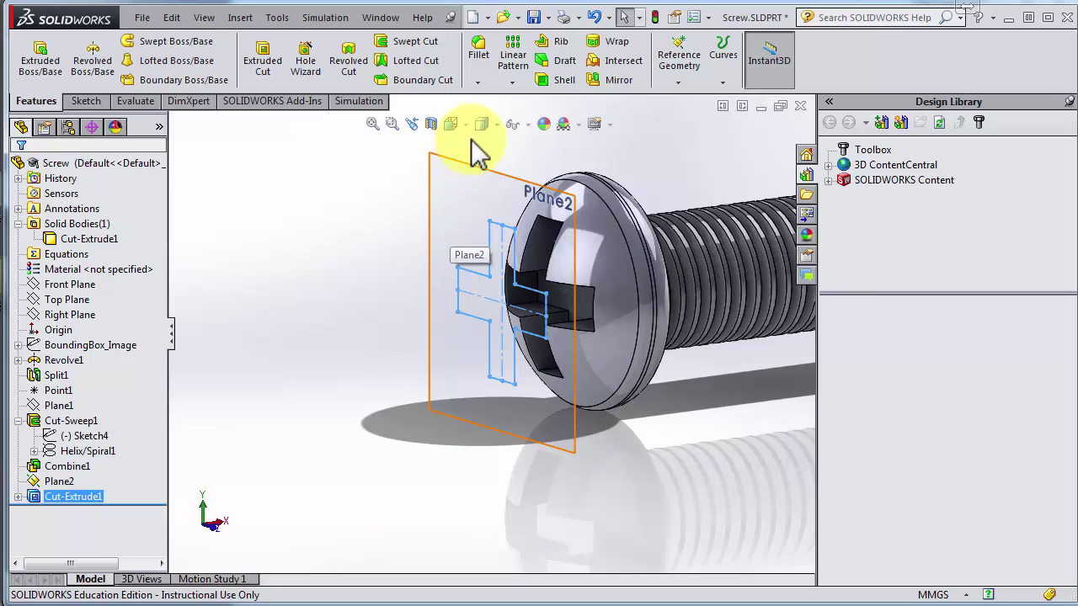
{"action": "right_click", "coordinate": [497, 142]}
{"action": "left_click", "coordinate": [362, 320]}
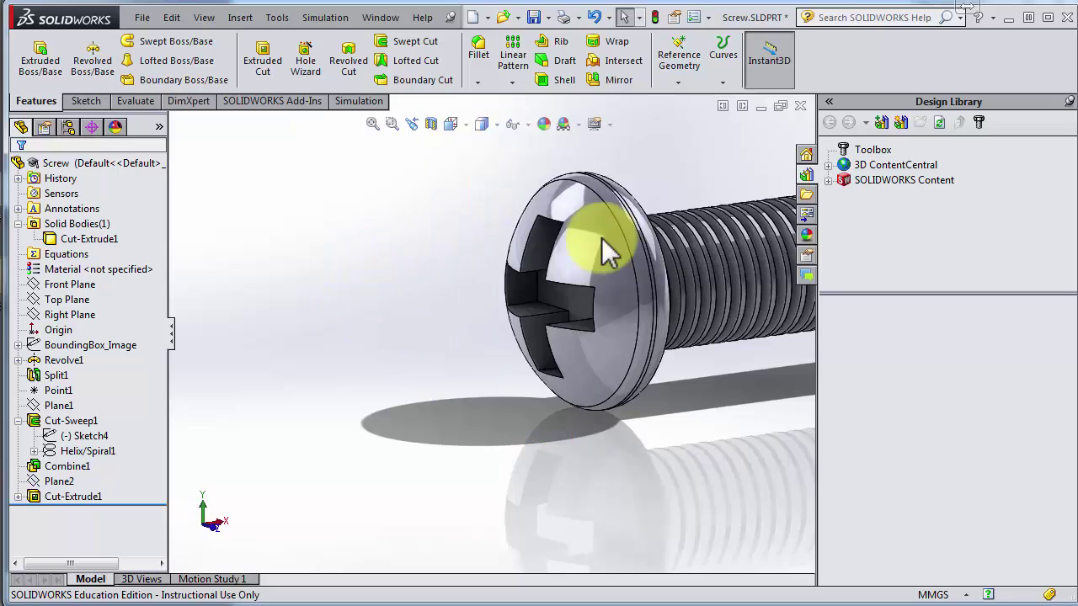
Start a constant-size symmetric fillet on the screw head with a radius of 0.3 mm
{"action": "scroll", "coordinate": [514, 392], "scroll_direction": "up", "scroll_amount": 4}
{"action": "scroll", "coordinate": [438, 426], "scroll_direction": "down", "scroll_amount": 4}
{"action": "middle_click_drag", "start_coordinate": [448, 412], "coordinate": [486, 353]}
{"action": "scroll", "coordinate": [501, 312], "scroll_direction": "up", "scroll_amount": 4}
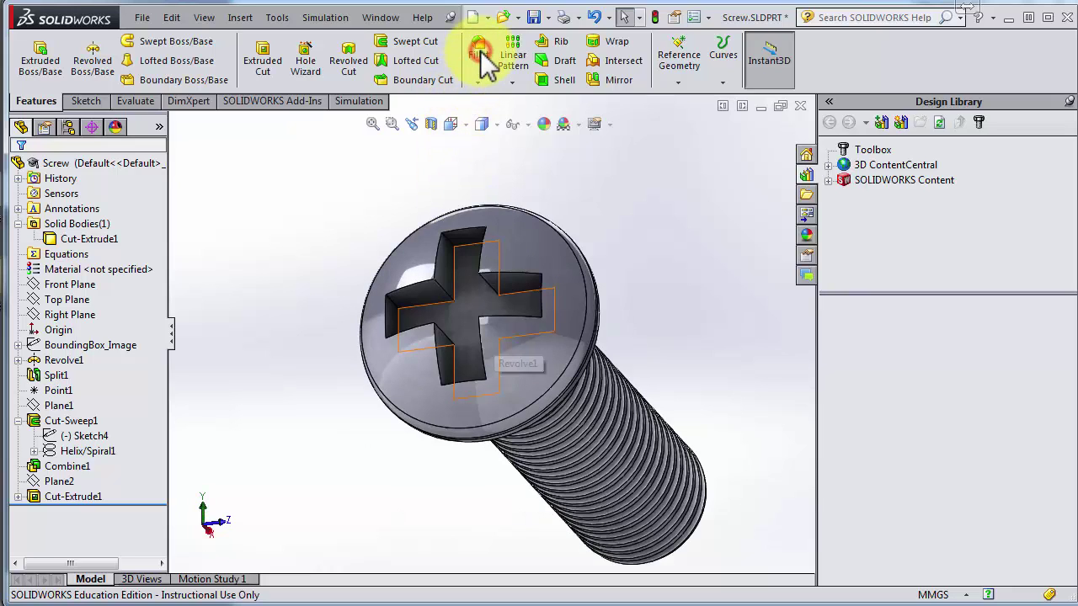
{"action": "left_click", "coordinate": [480, 50]}
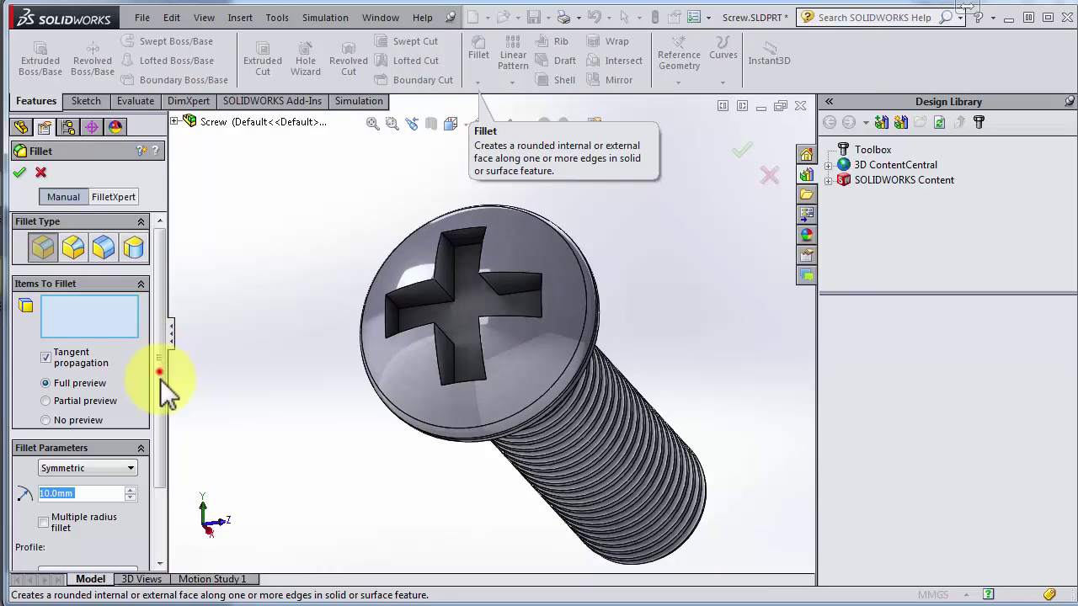
{"action": "scroll", "coordinate": [48, 385], "scroll_direction": "down", "scroll_amount": 3}
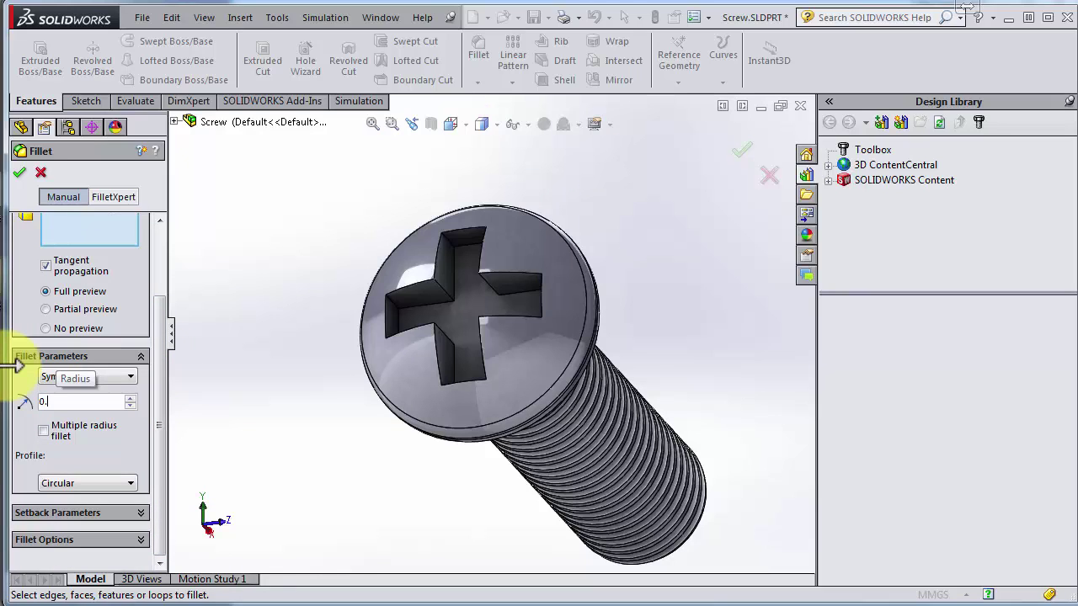
{"action": "type", "text": "3"}
{"action": "key", "text": "Return"}
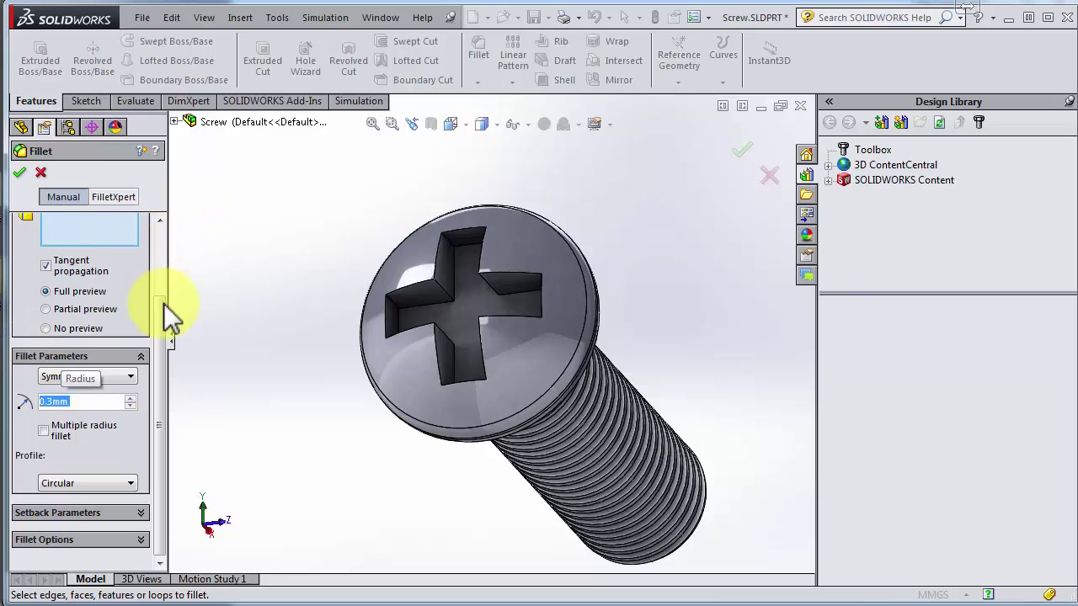
Add the floor face of the cross recess to the items to fillet
{"action": "scroll", "coordinate": [89, 318], "scroll_direction": "up", "scroll_amount": 3}
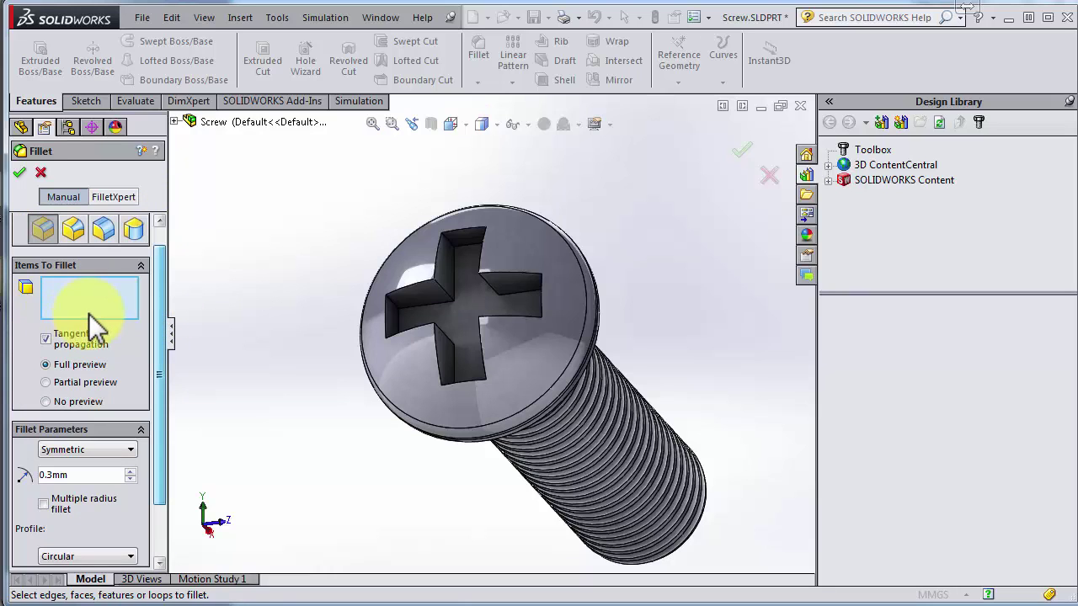
{"action": "scroll", "coordinate": [89, 316], "scroll_direction": "up", "scroll_amount": 1}
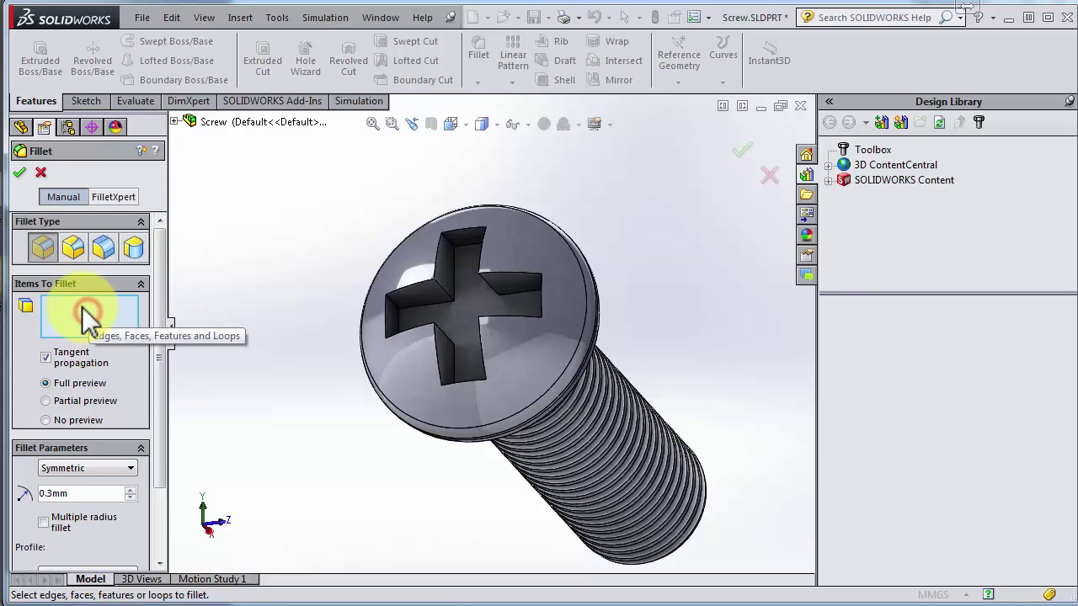
{"action": "left_click", "coordinate": [464, 276]}
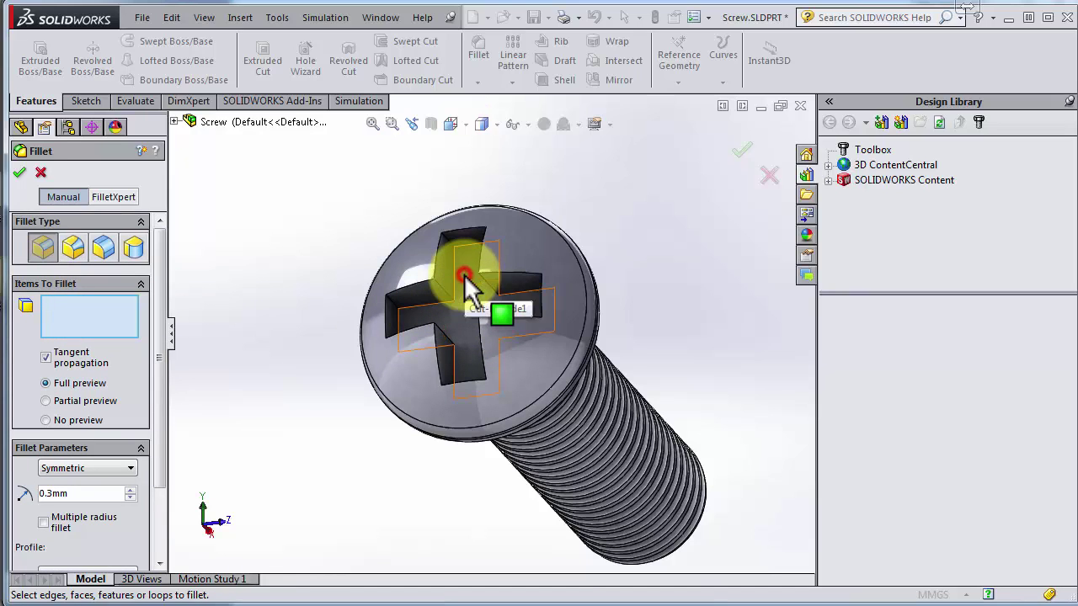
{"action": "left_click", "coordinate": [464, 278]}
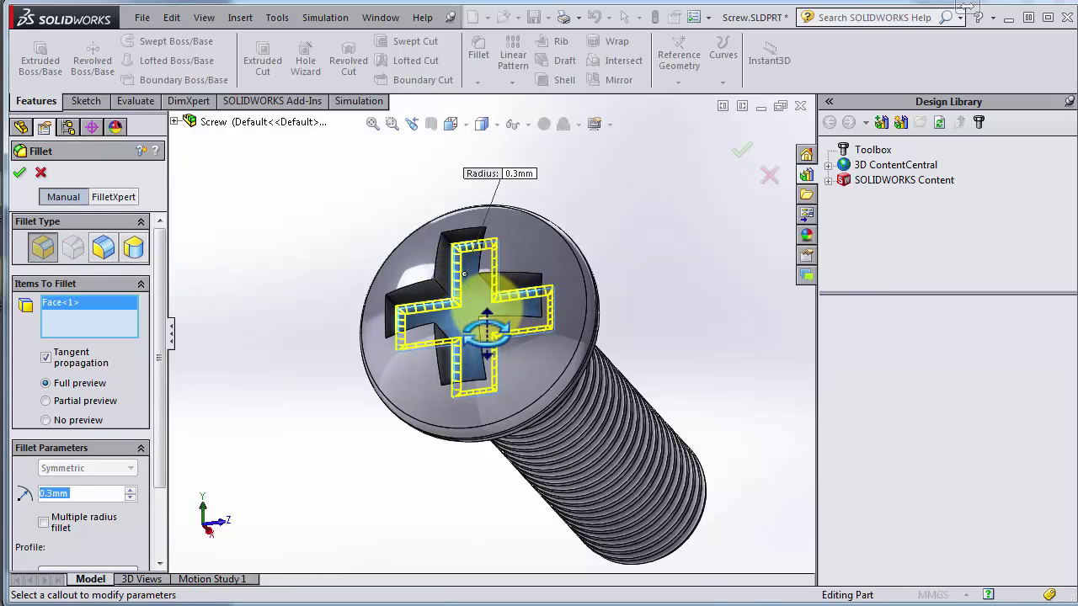
Add the recess's depth edges at the upper arm's two end corners and its two inner corners to the fillet
{"action": "scroll", "coordinate": [478, 305], "scroll_direction": "up", "scroll_amount": 3}
{"action": "middle_click_drag", "start_coordinate": [479, 311], "coordinate": [492, 293]}
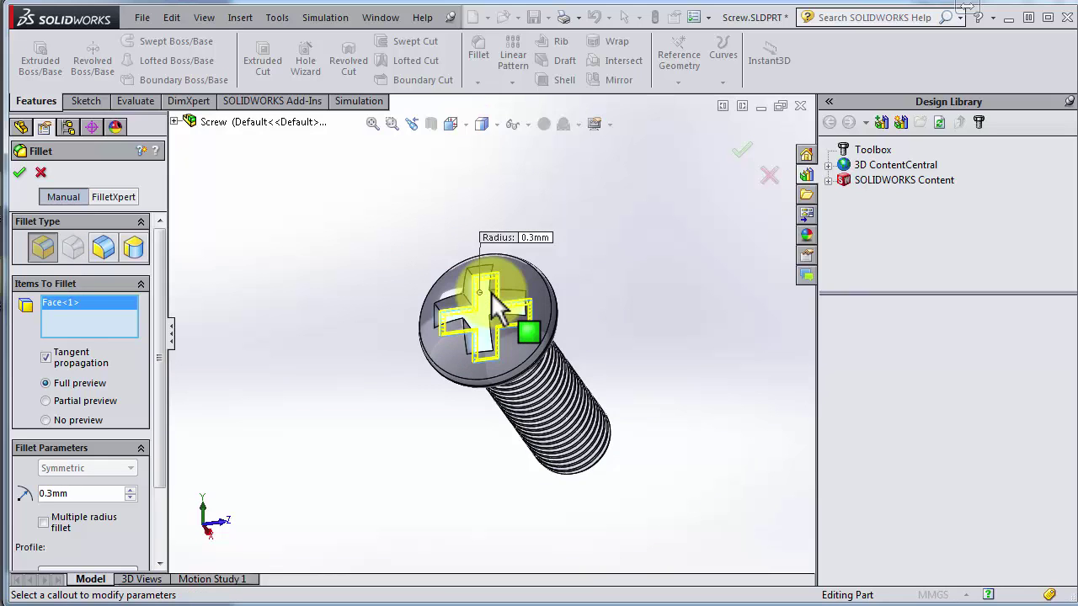
{"action": "scroll", "coordinate": [491, 292], "scroll_direction": "down", "scroll_amount": 5}
{"action": "scroll", "coordinate": [485, 295], "scroll_direction": "down", "scroll_amount": 2}
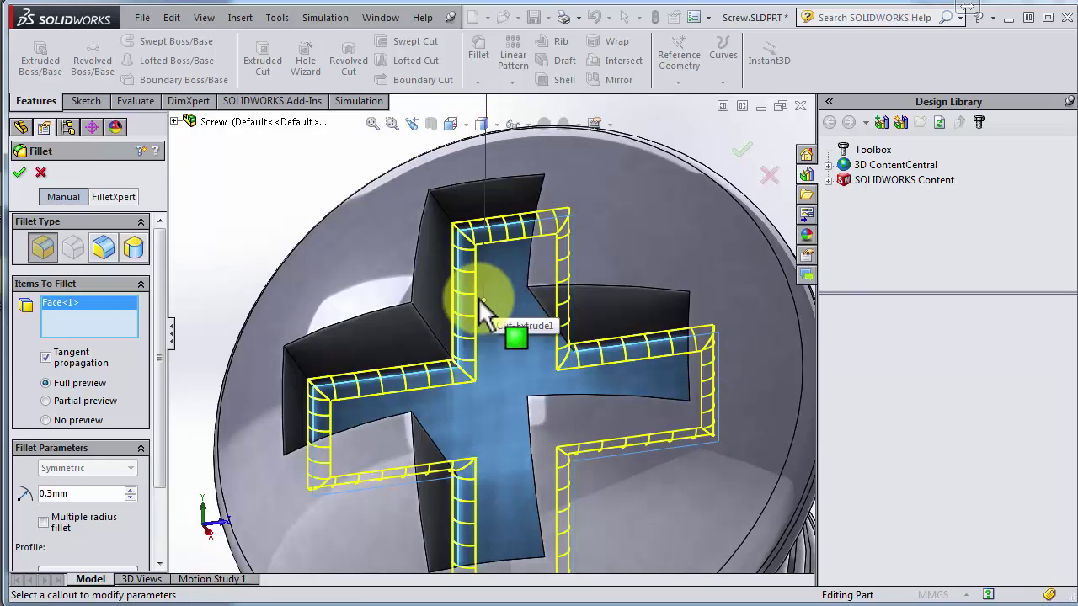
{"action": "left_click", "coordinate": [433, 327]}
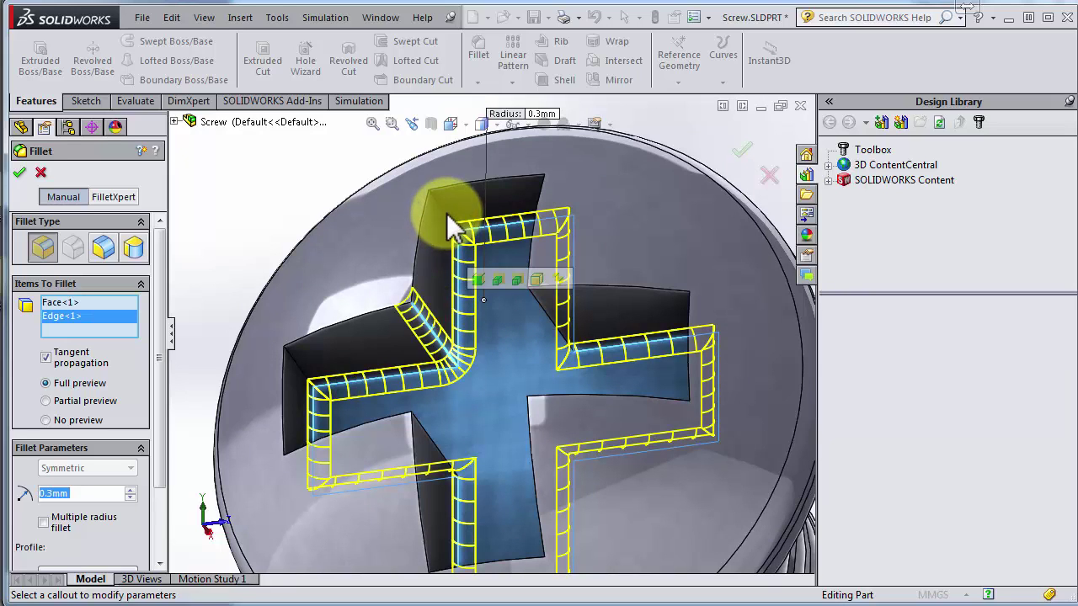
{"action": "left_click", "coordinate": [603, 243]}
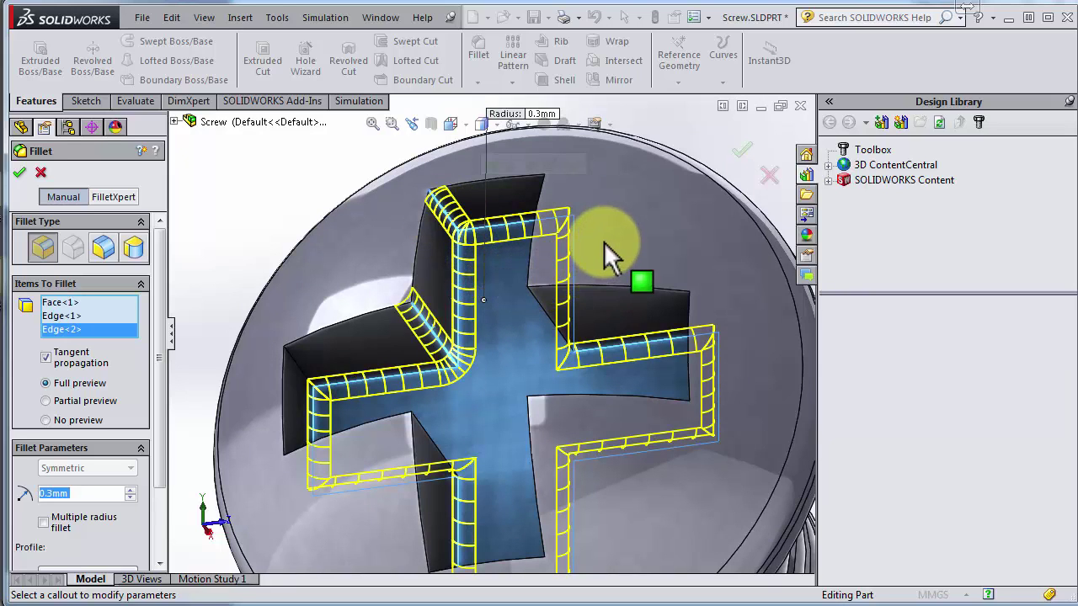
{"action": "middle_click_drag", "start_coordinate": [603, 245], "coordinate": [638, 333]}
{"action": "left_click", "coordinate": [647, 361]}
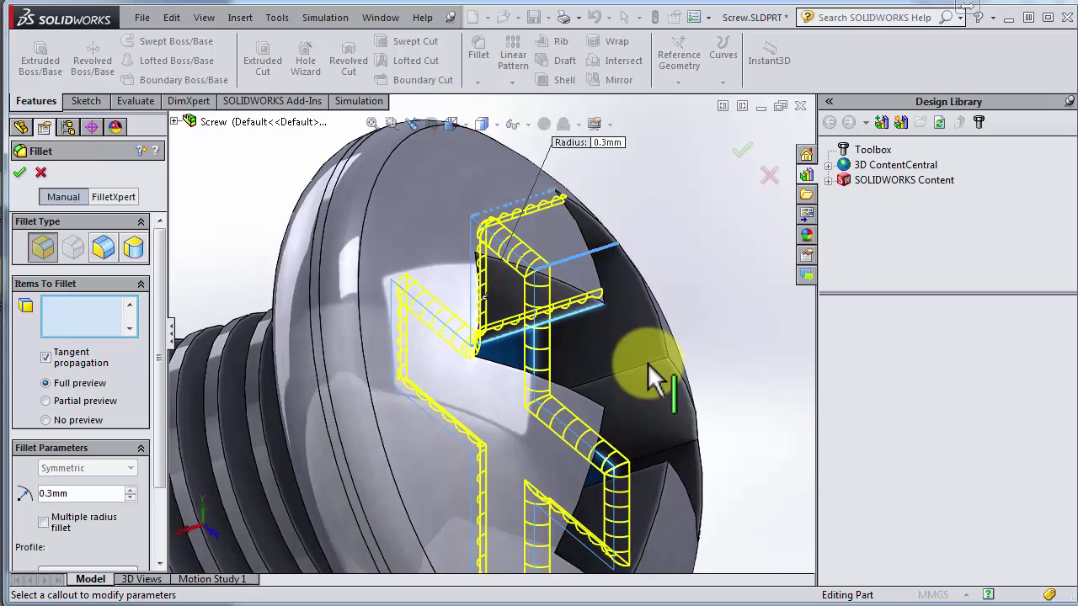
{"action": "left_click", "coordinate": [664, 477]}
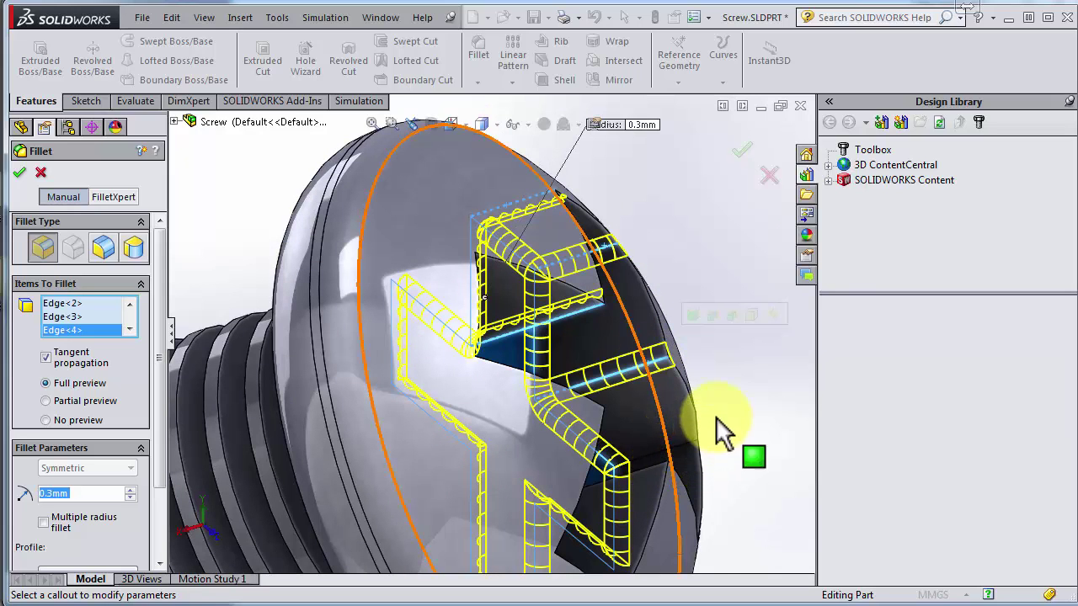
Add the depth edges at the right arm's two end corners and at the recess's two lower inner corners to the fillet
{"action": "middle_click_drag", "start_coordinate": [714, 416], "coordinate": [714, 411]}
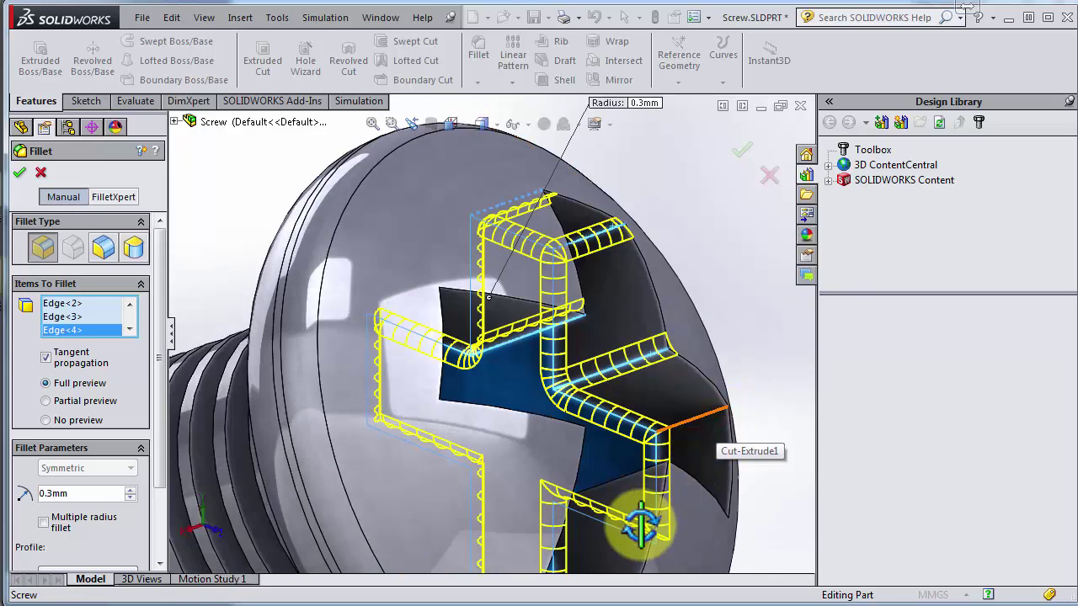
{"action": "left_click", "coordinate": [685, 529]}
{"action": "middle_click_drag", "start_coordinate": [696, 511], "coordinate": [700, 506]}
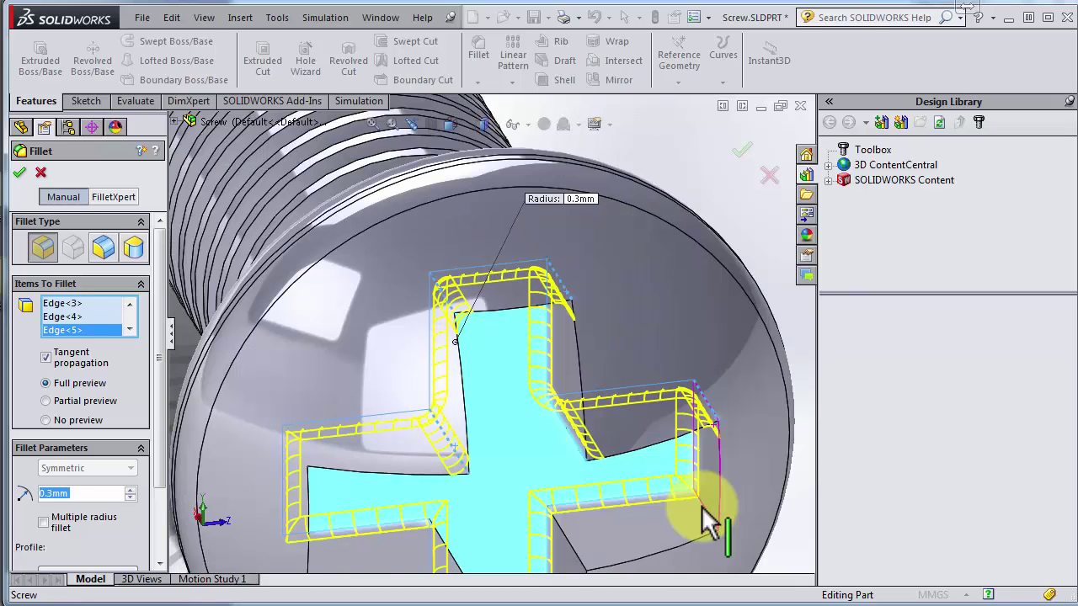
{"action": "left_click", "coordinate": [701, 507]}
{"action": "left_click", "coordinate": [578, 558]}
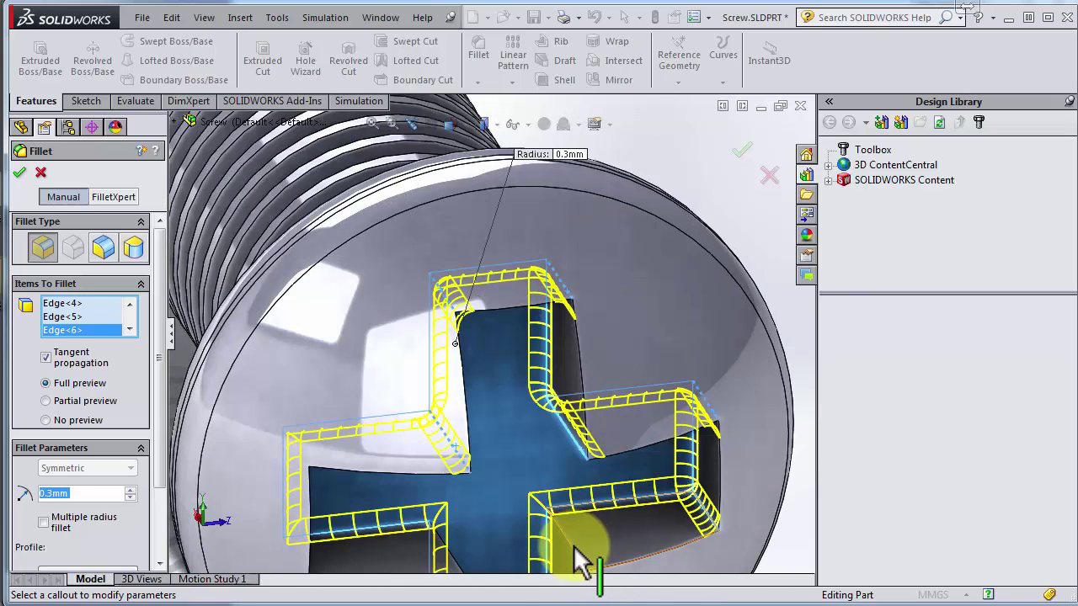
{"action": "left_click", "coordinate": [456, 567]}
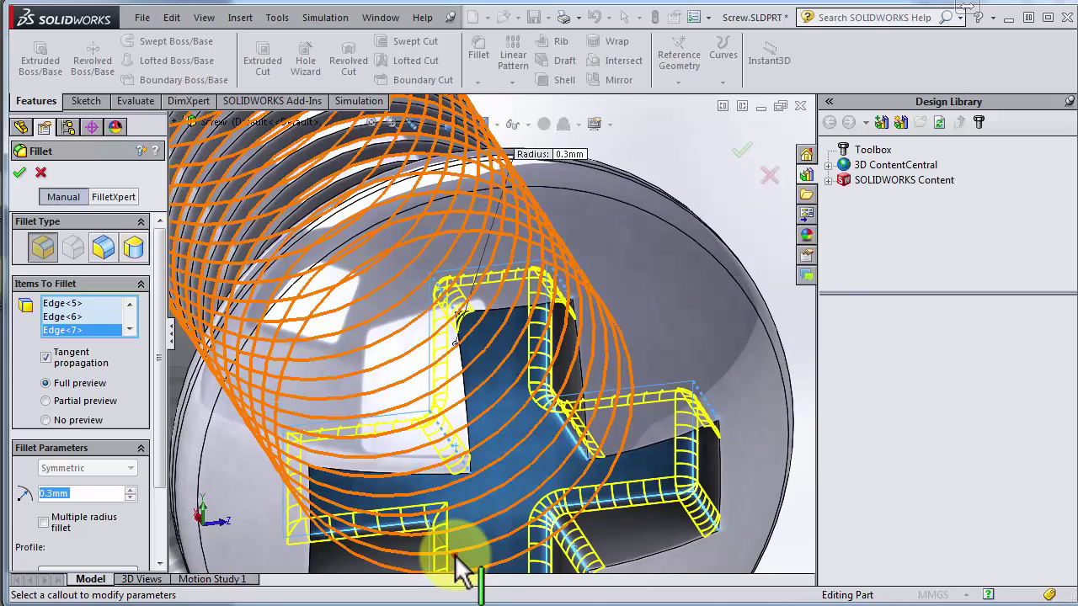
Add the two depth edges at the end corners of the recess's left arm to the fillet
{"action": "middle_click_drag", "start_coordinate": [370, 458], "coordinate": [389, 417]}
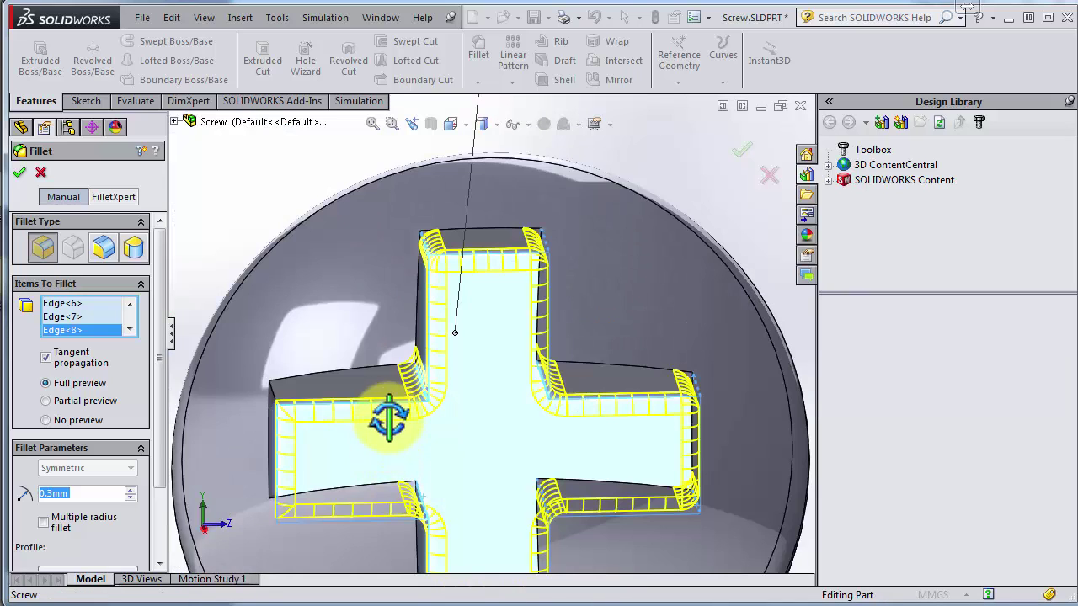
{"action": "middle_click_drag", "start_coordinate": [294, 435], "coordinate": [323, 544]}
{"action": "left_click", "coordinate": [298, 530]}
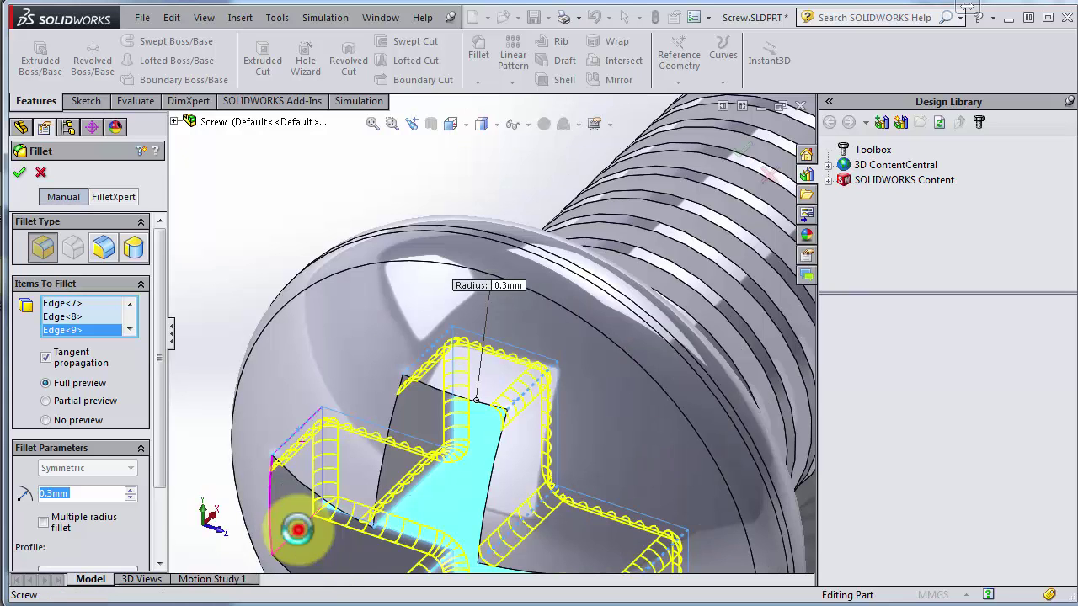
{"action": "left_click", "coordinate": [384, 480]}
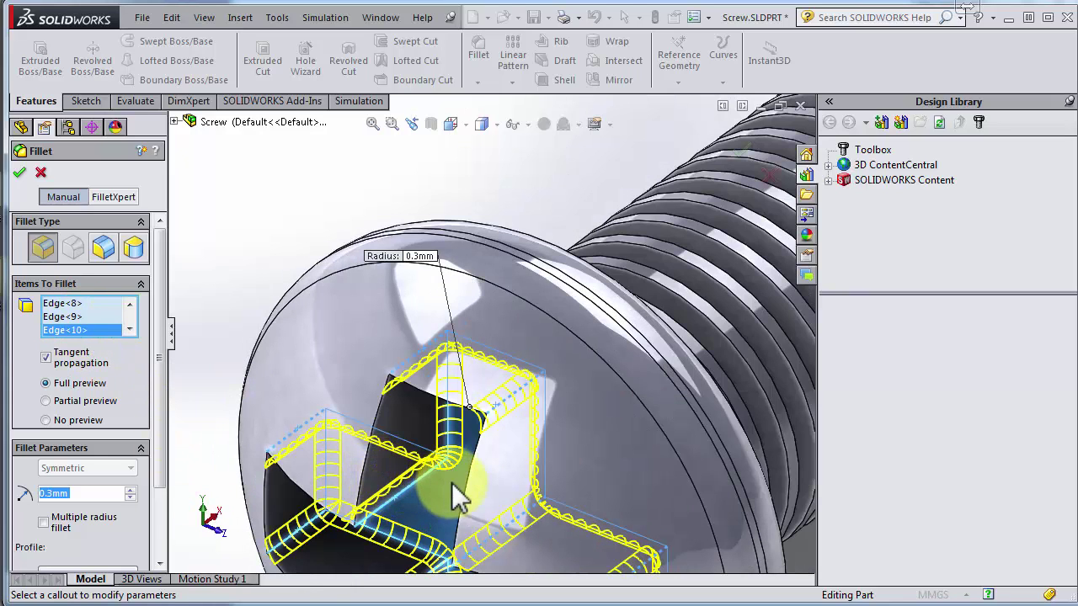
Add the two depth edges at the end corners of the recess's lower arm to the fillet
{"action": "scroll", "coordinate": [522, 361], "scroll_direction": "up", "scroll_amount": 5}
{"action": "scroll", "coordinate": [469, 375], "scroll_direction": "down", "scroll_amount": 8}
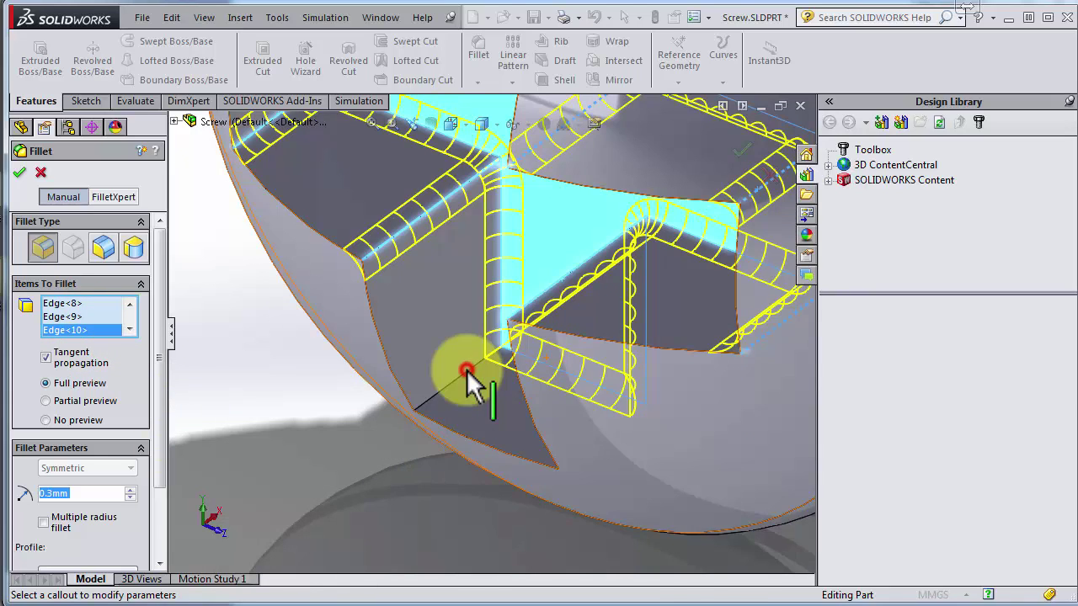
{"action": "left_click", "coordinate": [467, 370]}
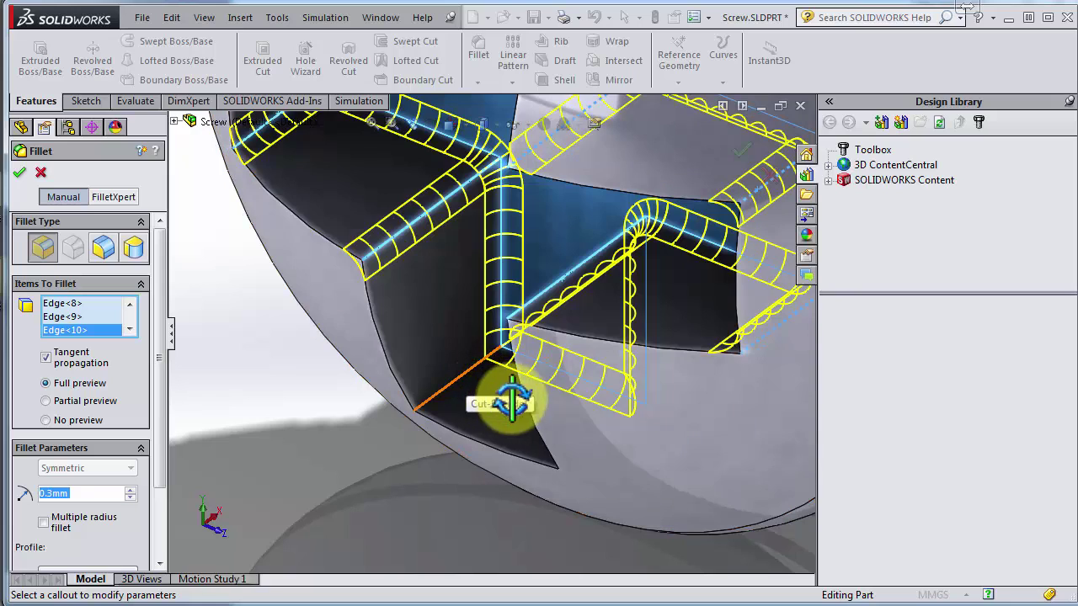
{"action": "middle_click_drag", "start_coordinate": [466, 369], "coordinate": [631, 369]}
{"action": "left_click", "coordinate": [633, 366]}
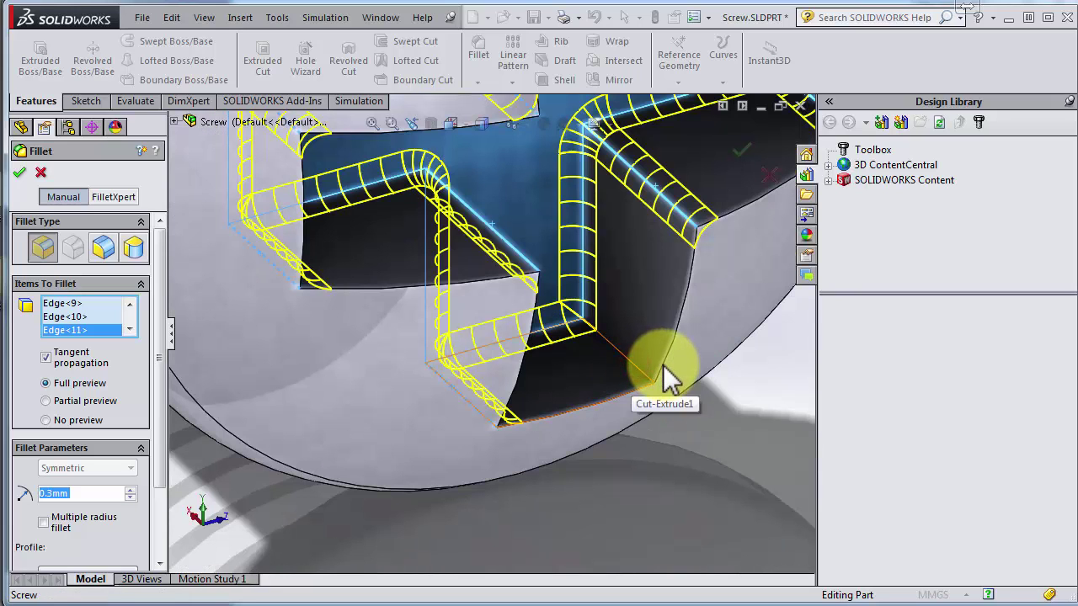
Add the outer rim edges around the recess's lower, right and left arms to the fillet
{"action": "left_click", "coordinate": [663, 363]}
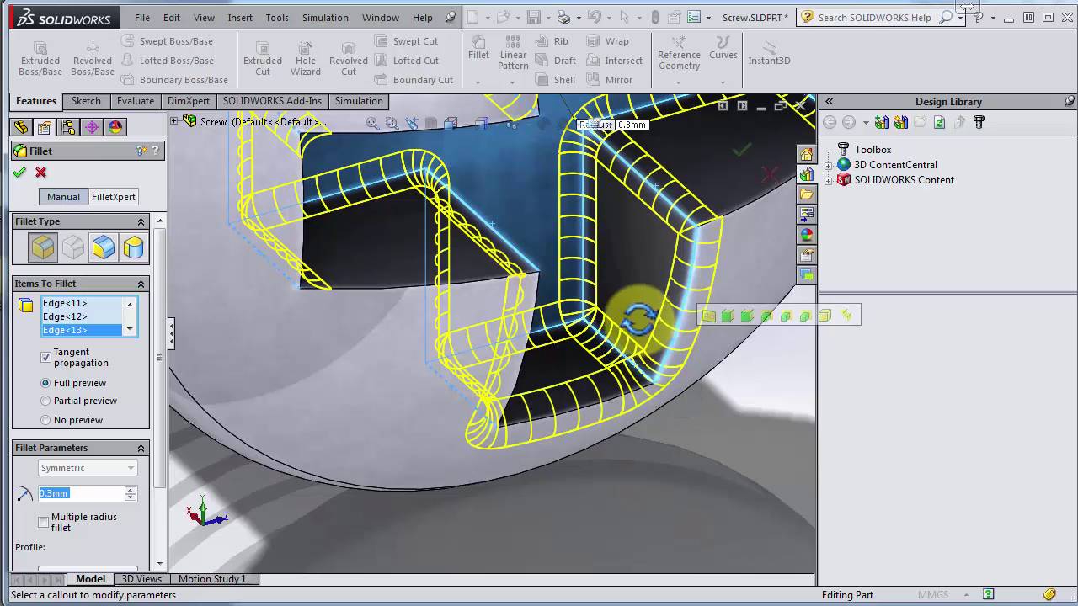
{"action": "scroll", "coordinate": [640, 240], "scroll_direction": "up", "scroll_amount": 5}
{"action": "middle_click_drag", "start_coordinate": [662, 206], "coordinate": [600, 151]}
{"action": "left_click", "coordinate": [561, 164]}
{"action": "middle_click_drag", "start_coordinate": [449, 157], "coordinate": [421, 165]}
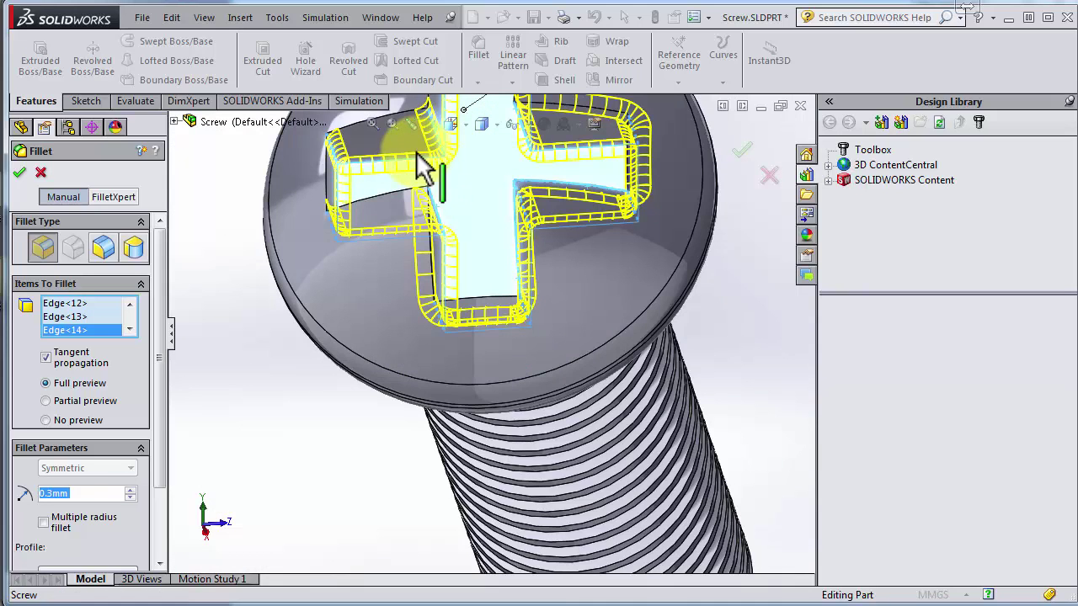
{"action": "left_click", "coordinate": [452, 119]}
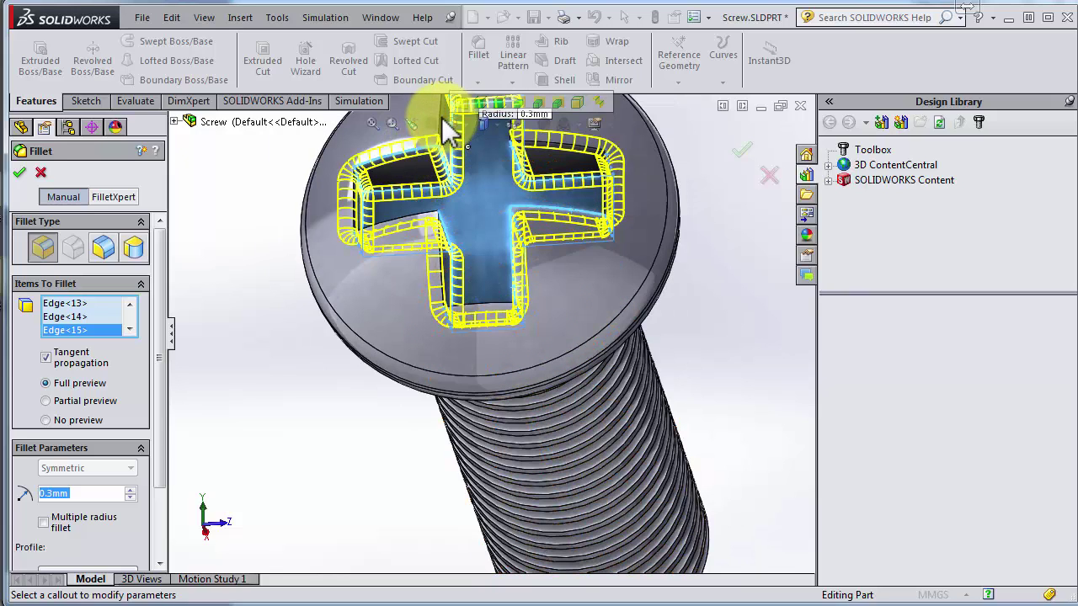
{"action": "key", "text": "ctrl+space"}
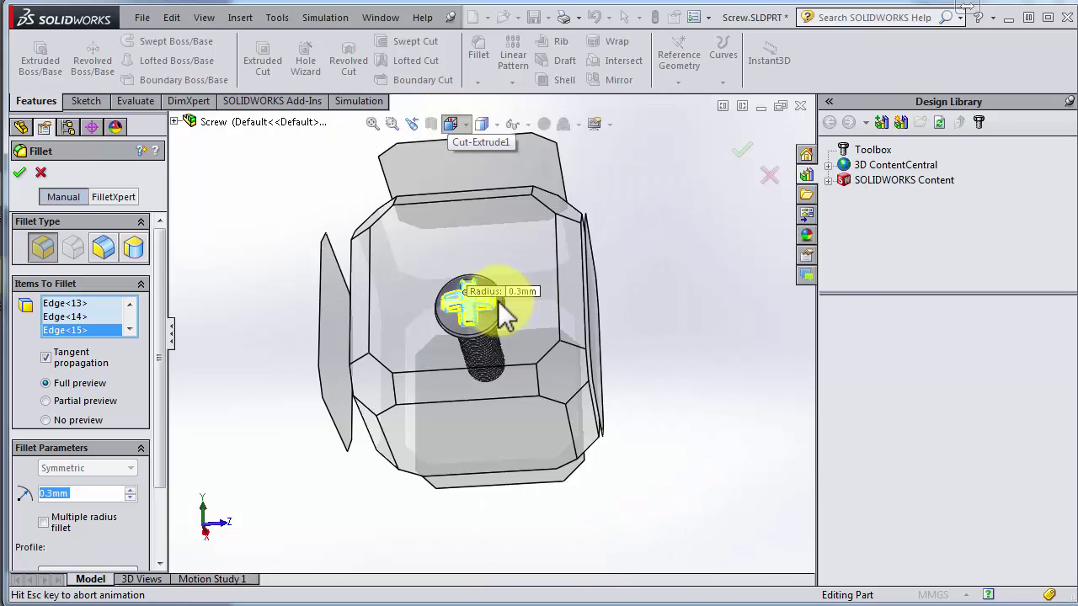
{"action": "left_click", "coordinate": [490, 310]}
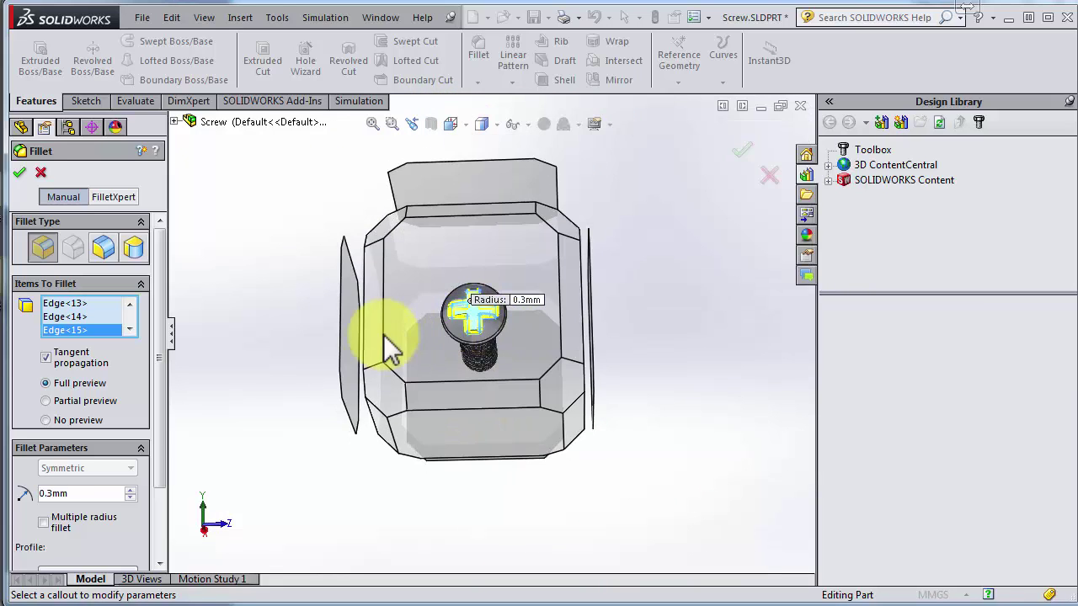
{"action": "left_click", "coordinate": [669, 373]}
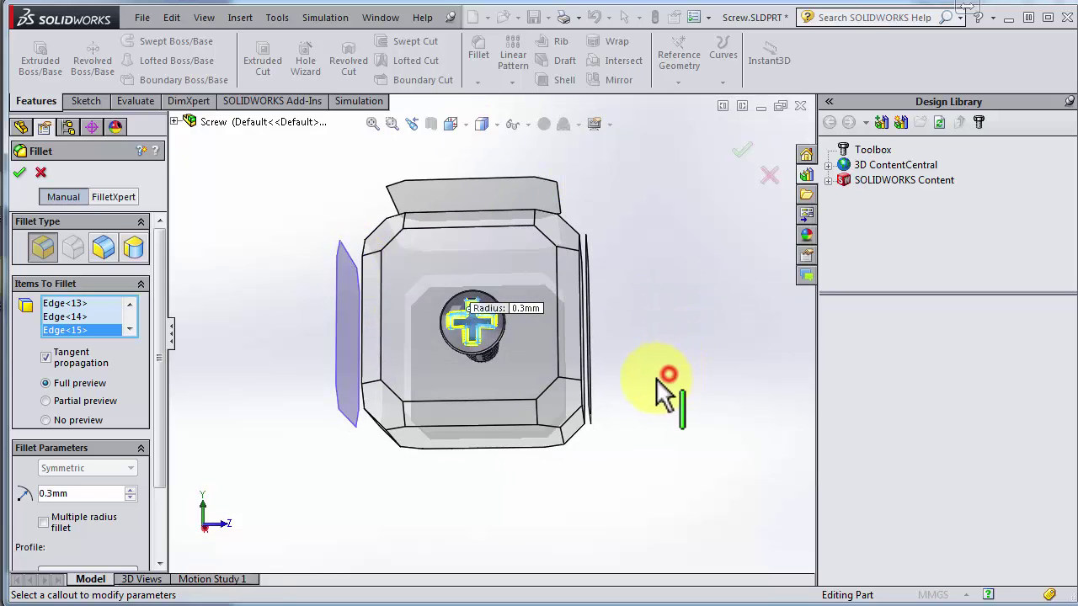
Add the outer rim edge around the recess's upper arm and finish the 0.3 mm fillet
{"action": "scroll", "coordinate": [491, 243], "scroll_direction": "up", "scroll_amount": 10}
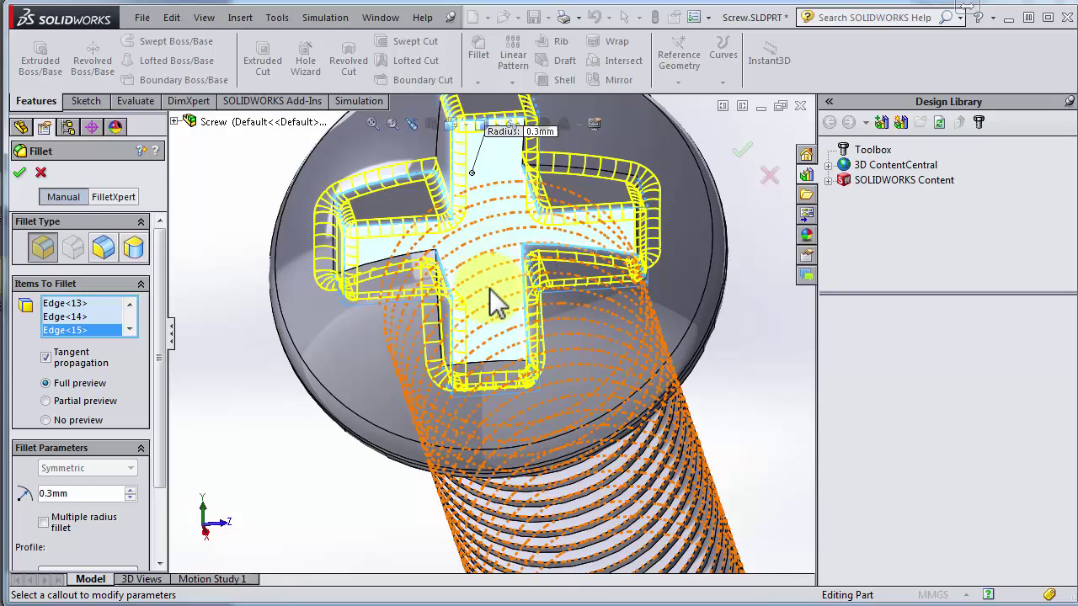
{"action": "scroll", "coordinate": [476, 332], "scroll_direction": "down", "scroll_amount": 3}
{"action": "scroll", "coordinate": [433, 320], "scroll_direction": "up", "scroll_amount": 3}
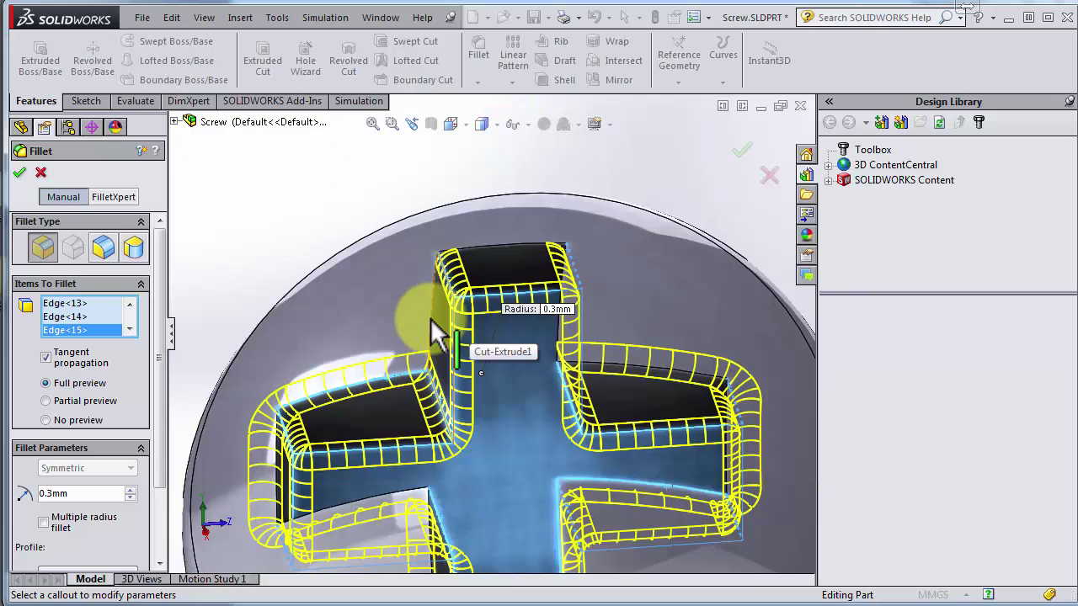
{"action": "left_click", "coordinate": [432, 321]}
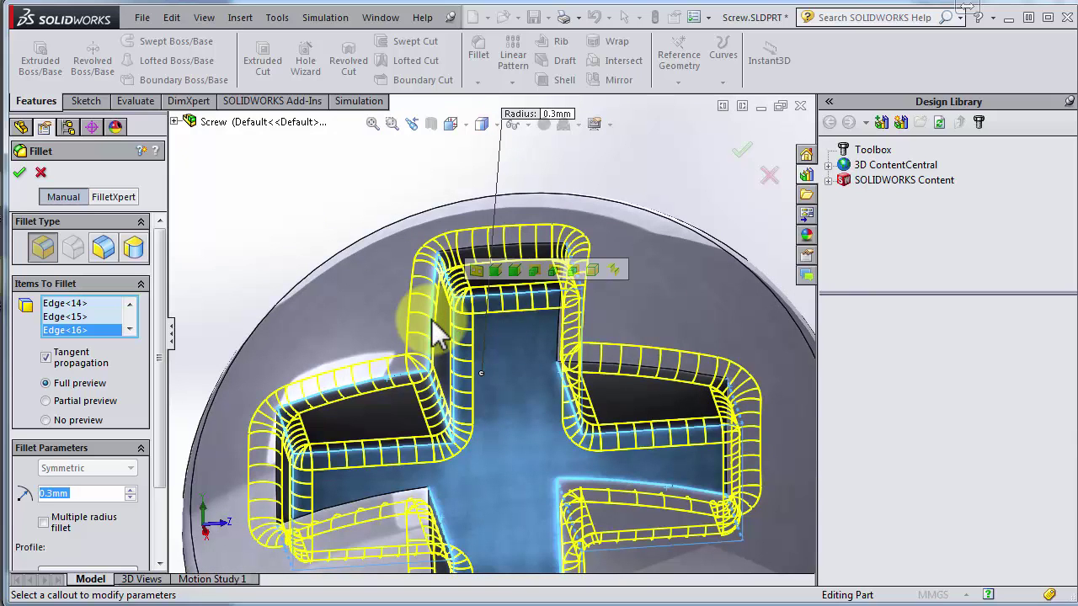
{"action": "left_click", "coordinate": [19, 174]}
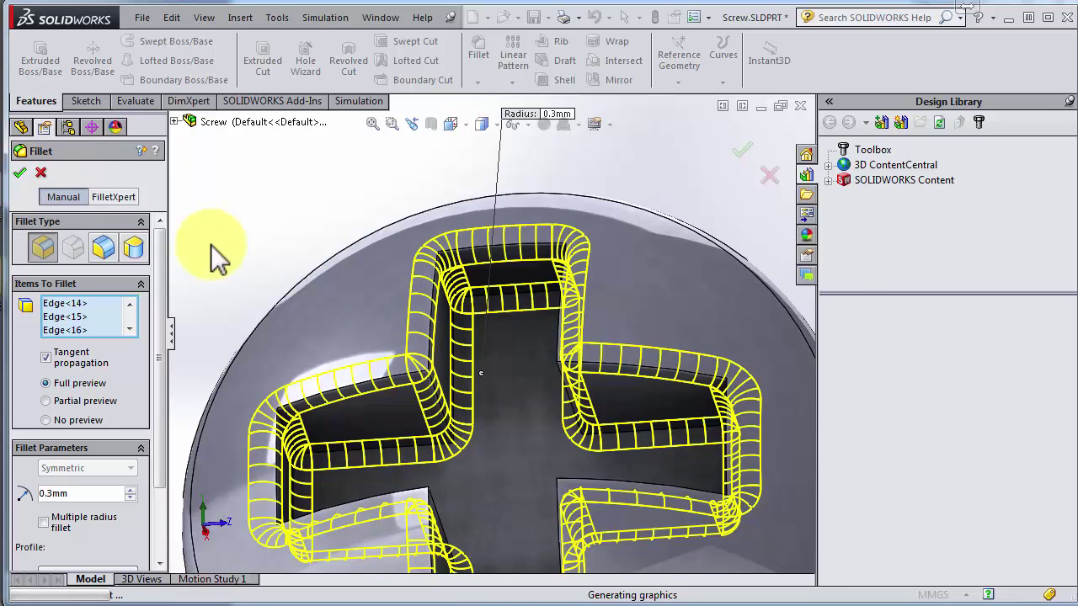
{"action": "scroll", "coordinate": [463, 325], "scroll_direction": "up", "scroll_amount": 5}
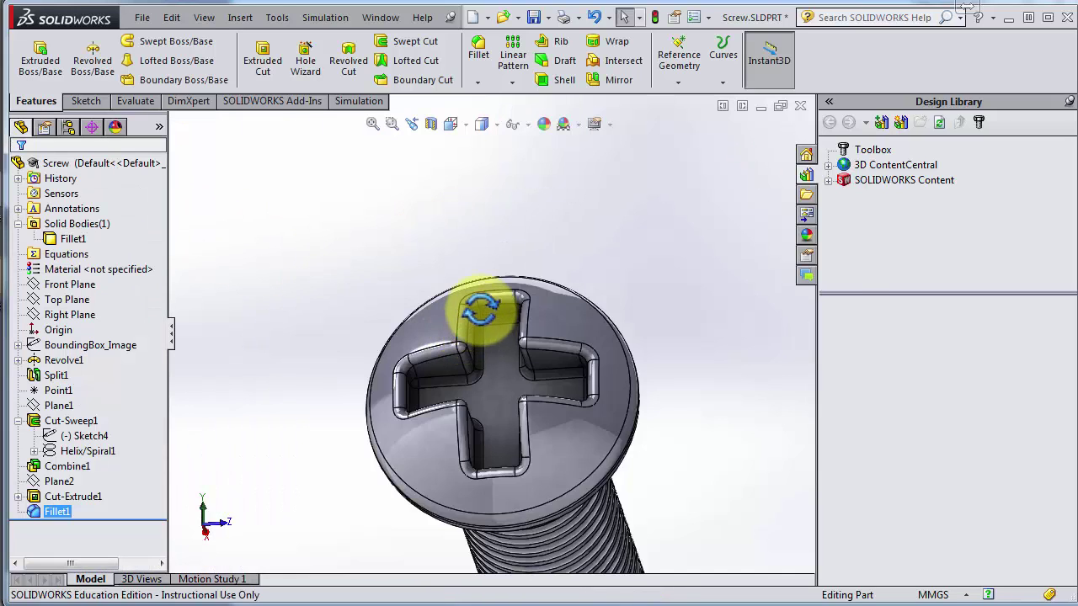
Set the arm width of the cross recess cut in the screw head to 1.5 mm
{"action": "middle_click_drag", "start_coordinate": [480, 290], "coordinate": [446, 277]}
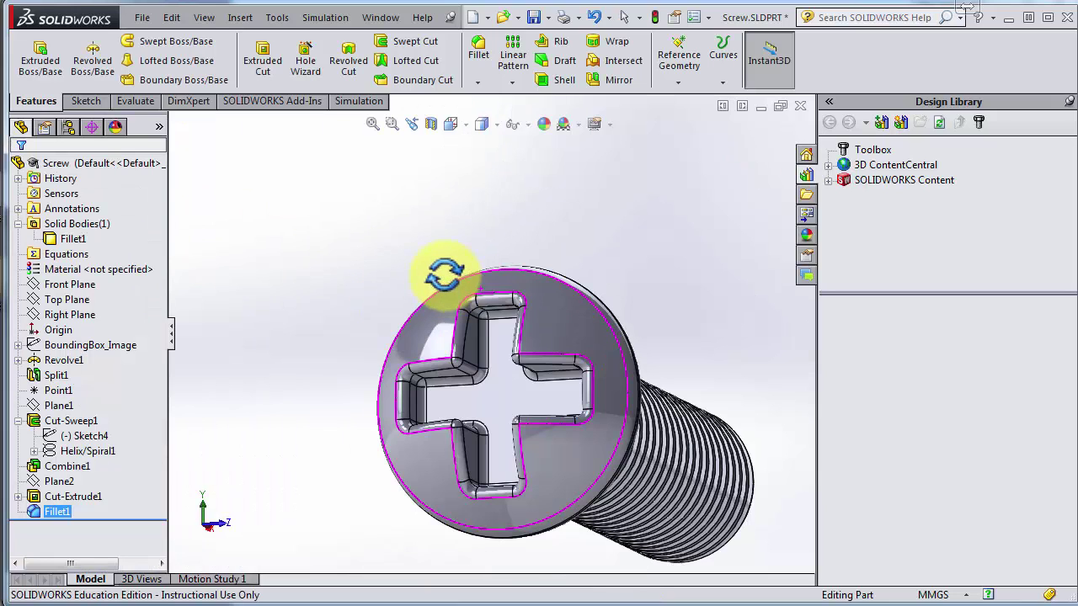
{"action": "key", "text": "ctrl+8"}
{"action": "middle_click_drag", "start_coordinate": [589, 395], "coordinate": [571, 363]}
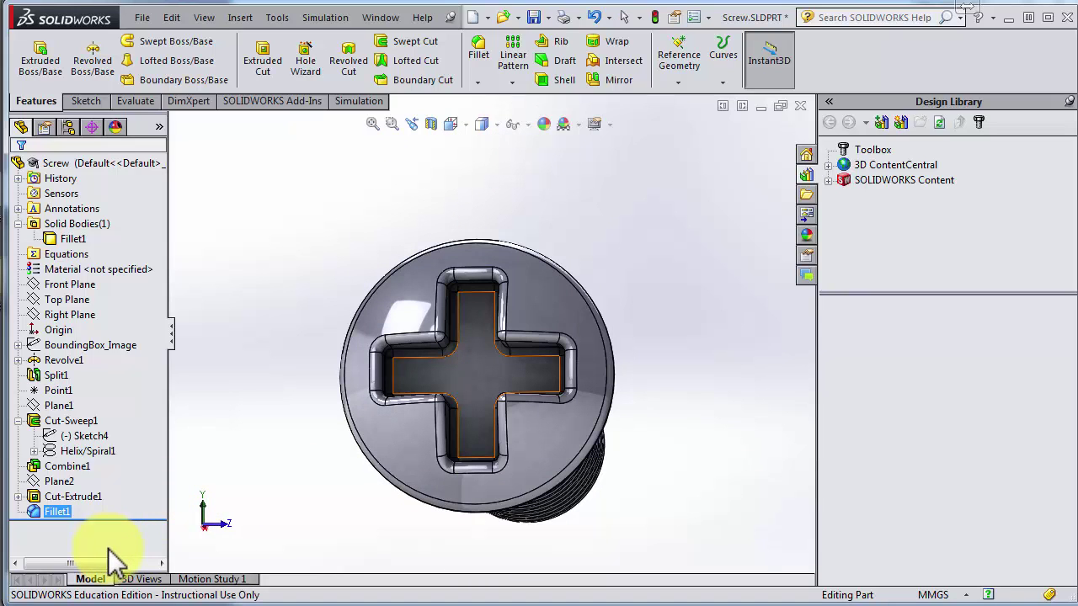
{"action": "middle_click_drag", "start_coordinate": [383, 378], "coordinate": [380, 354]}
{"action": "middle_click_drag", "start_coordinate": [405, 271], "coordinate": [373, 242]}
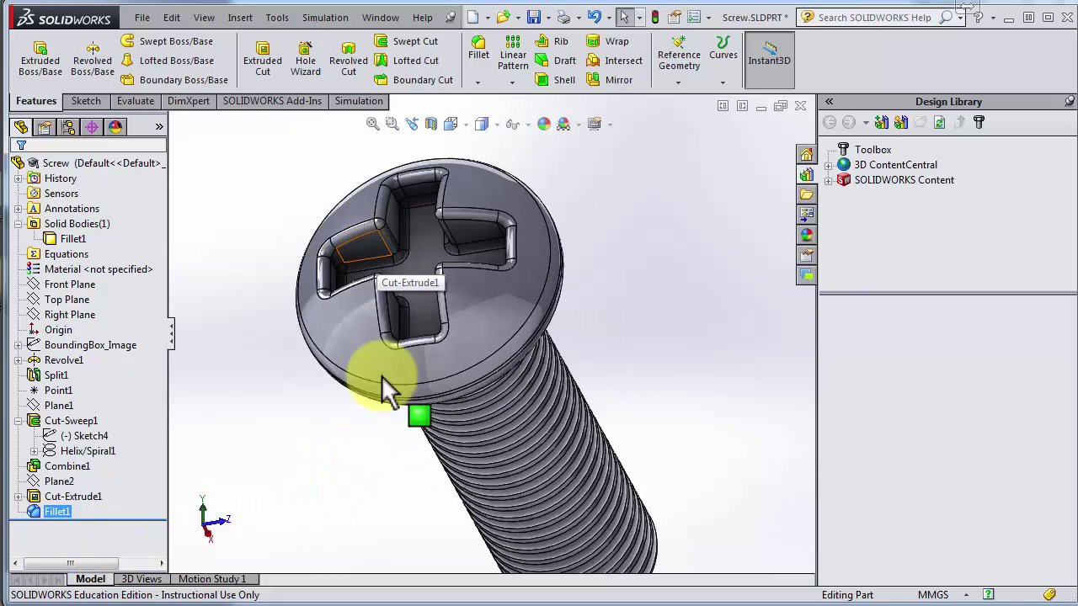
{"action": "left_click", "coordinate": [364, 246]}
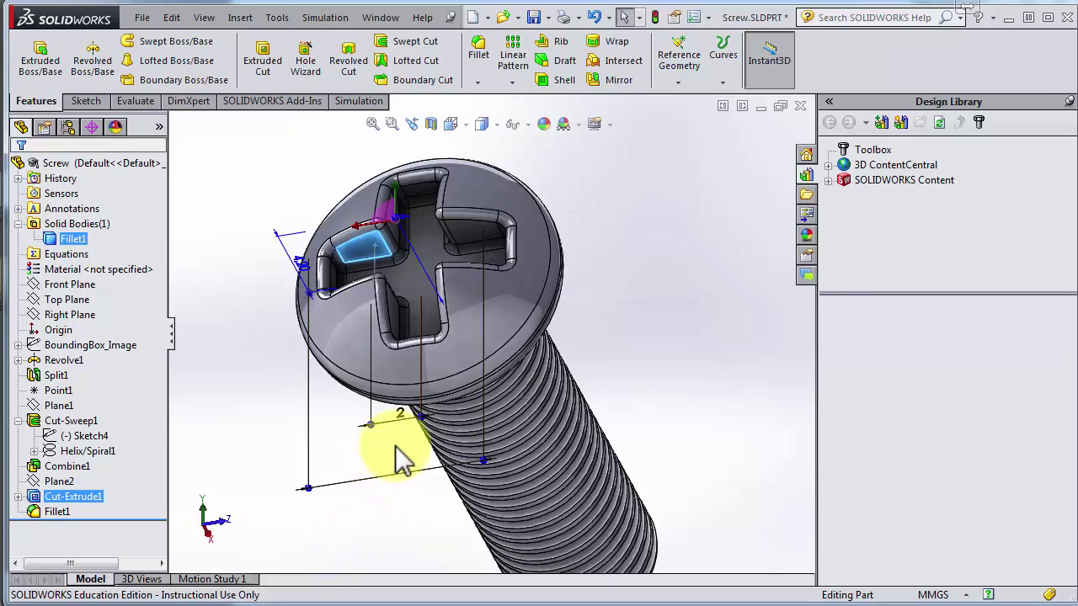
{"action": "left_click", "coordinate": [403, 416]}
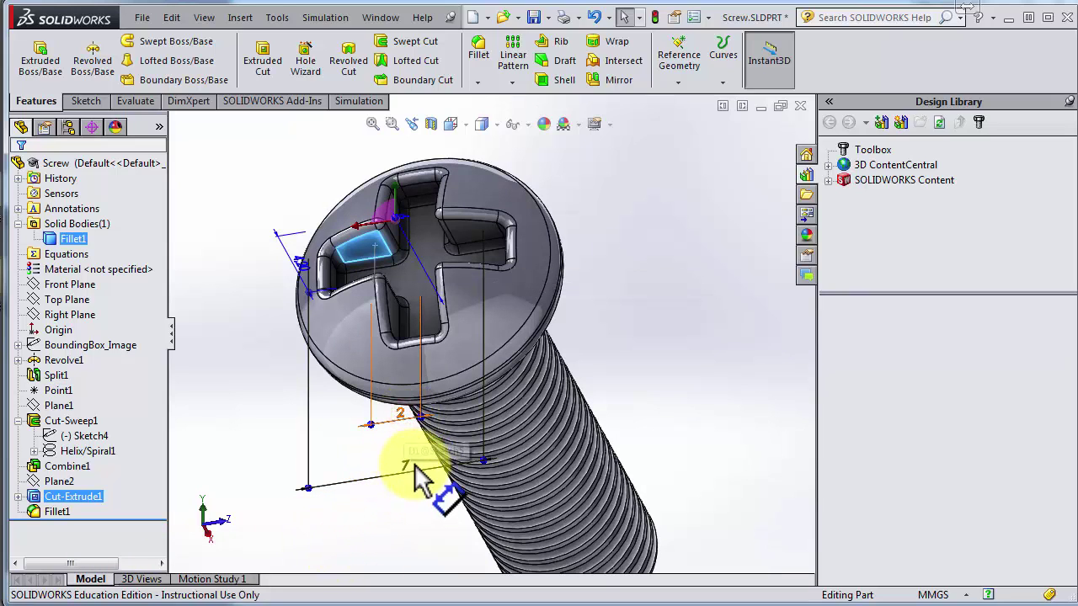
{"action": "left_click", "coordinate": [408, 466]}
{"action": "key", "text": "BackSpace"}
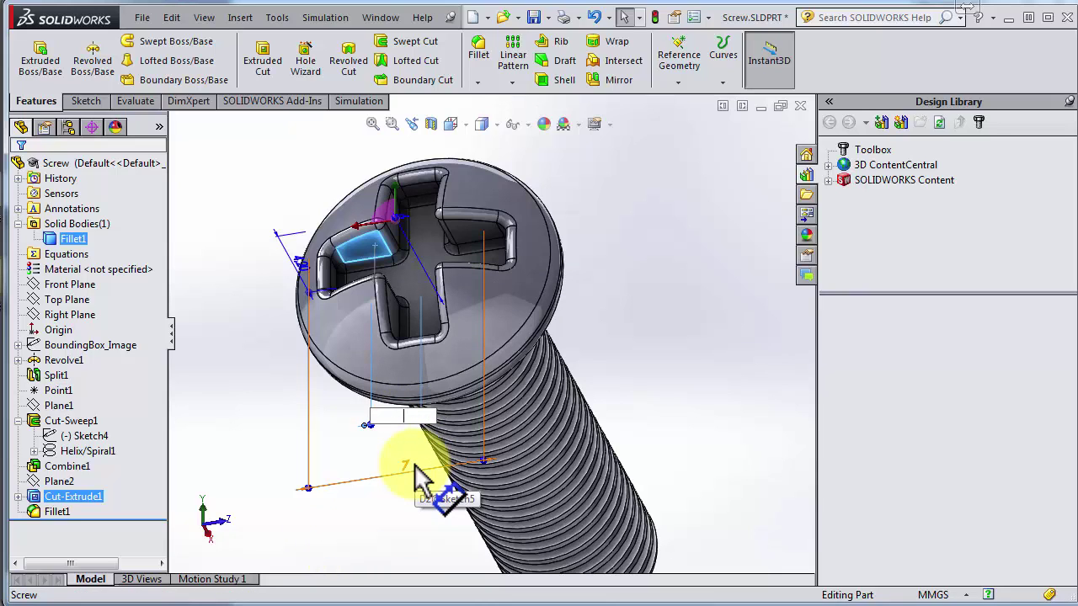
{"action": "type", "text": "1,5"}
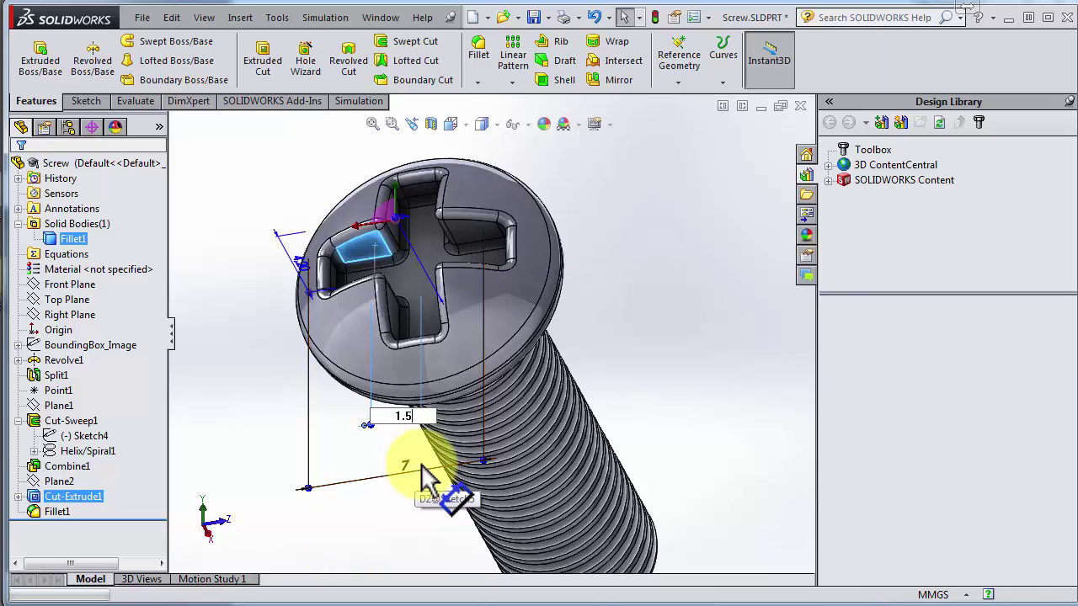
{"action": "key", "text": "Return"}
Apply the brushed galvanized metal appearance to the whole screw part
{"action": "middle_click_drag", "start_coordinate": [609, 371], "coordinate": [598, 243]}
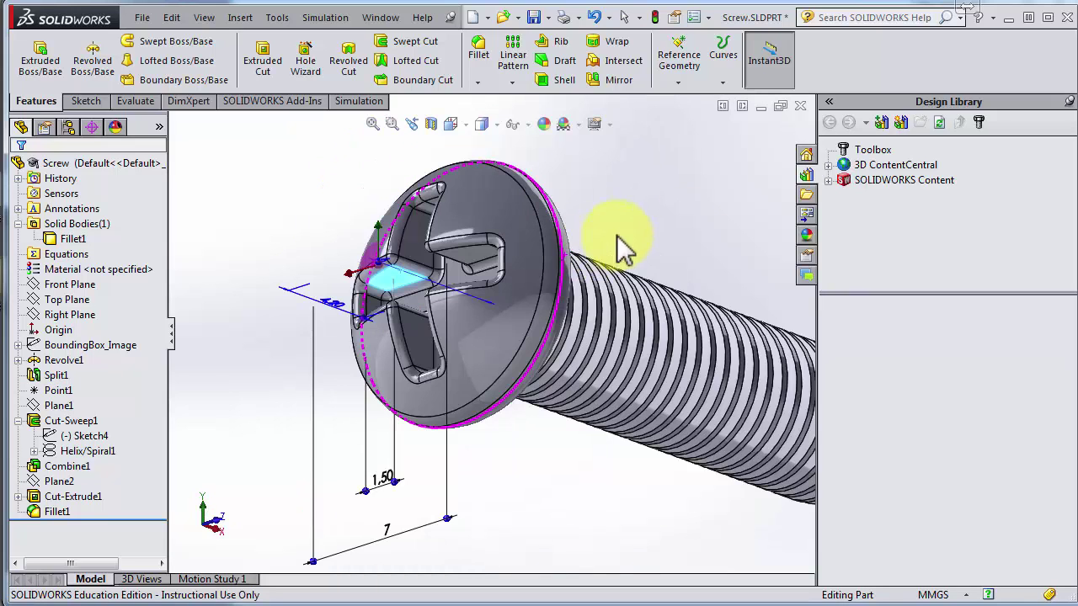
{"action": "middle_click_drag", "start_coordinate": [697, 214], "coordinate": [654, 306]}
{"action": "middle_click_drag", "start_coordinate": [539, 425], "coordinate": [441, 412]}
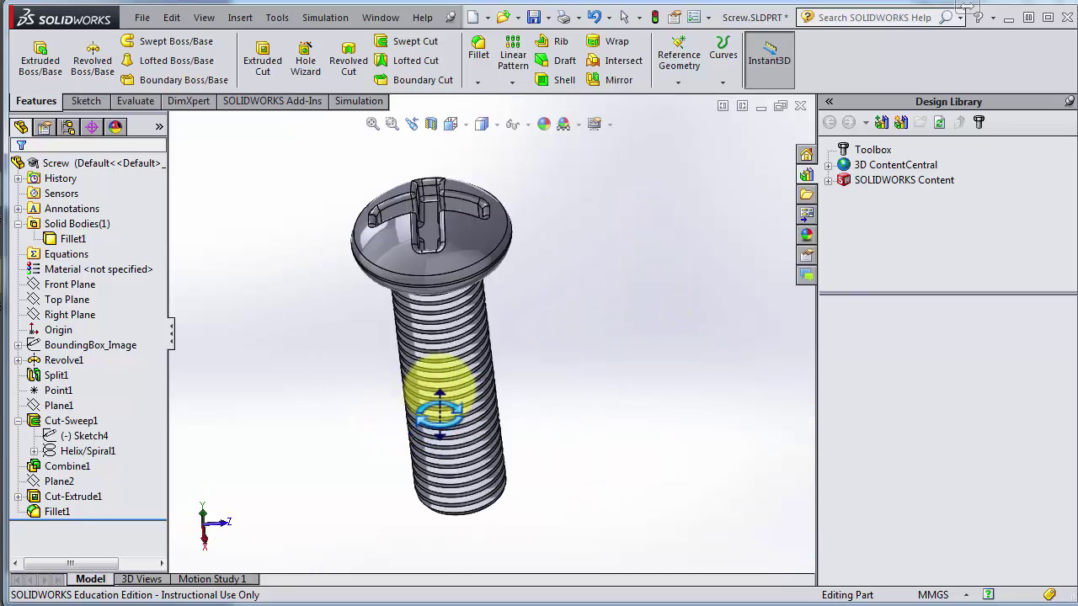
{"action": "middle_click_drag", "start_coordinate": [504, 379], "coordinate": [611, 399]}
{"action": "left_click", "coordinate": [807, 234]}
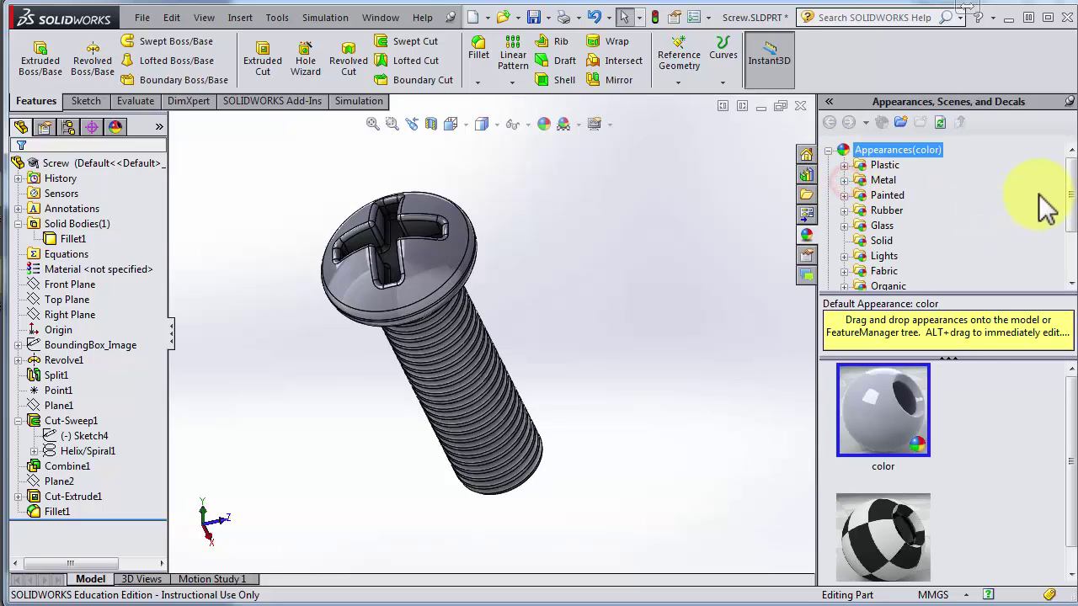
{"action": "left_click", "coordinate": [1072, 182]}
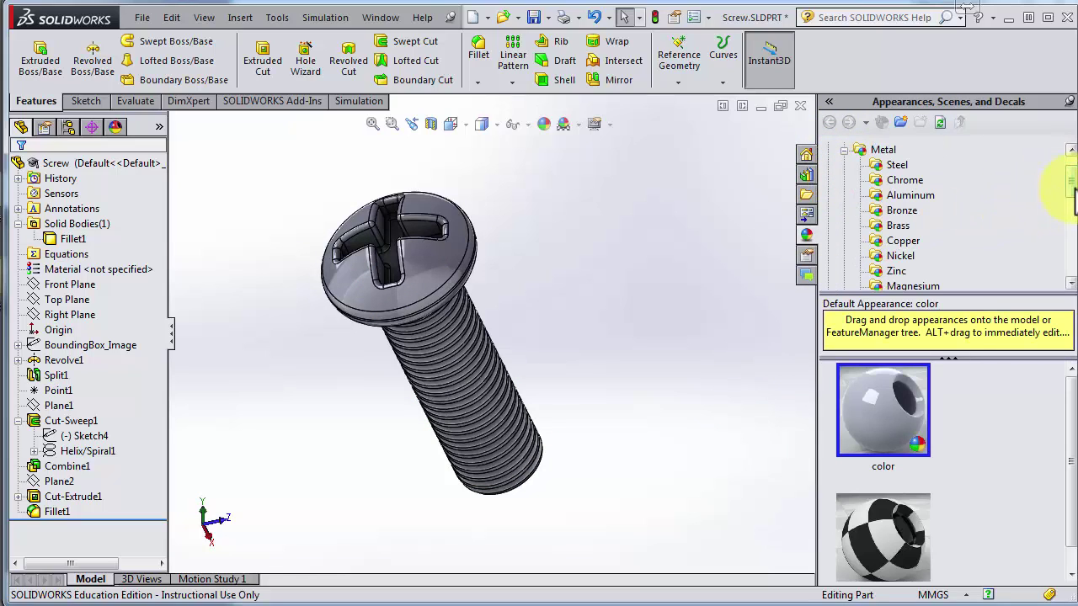
{"action": "left_click_drag", "start_coordinate": [1073, 188], "coordinate": [1070, 231]}
{"action": "left_click", "coordinate": [910, 253]}
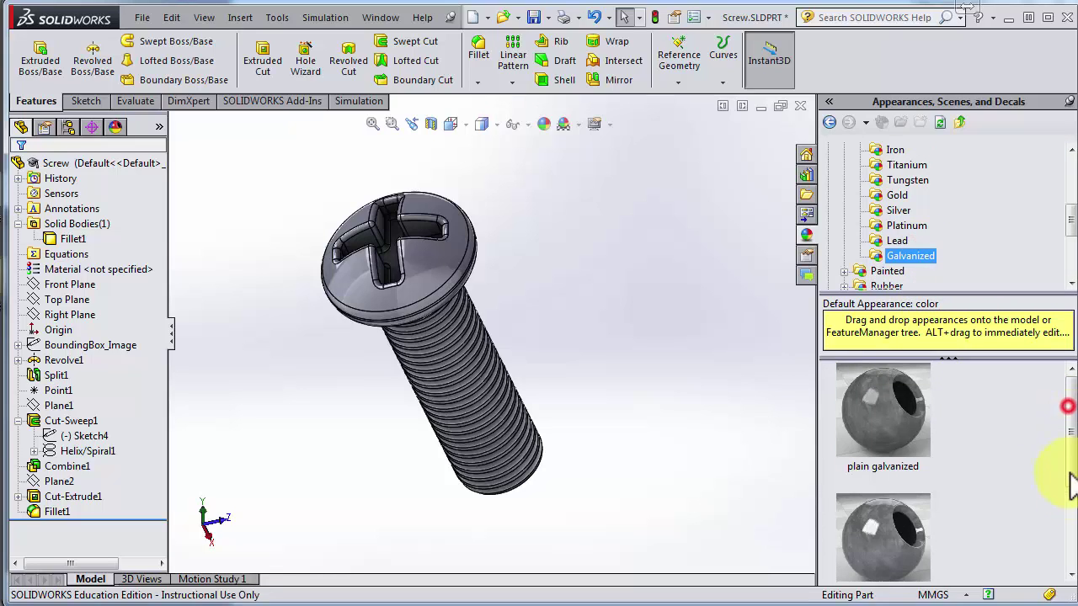
{"action": "mouse_move", "coordinate": [896, 535]}
{"action": "left_mouse_down"}
{"action": "mouse_move", "coordinate": [435, 291]}
{"action": "mouse_move", "coordinate": [429, 271]}
{"action": "mouse_move", "coordinate": [373, 281]}
{"action": "left_mouse_up"}
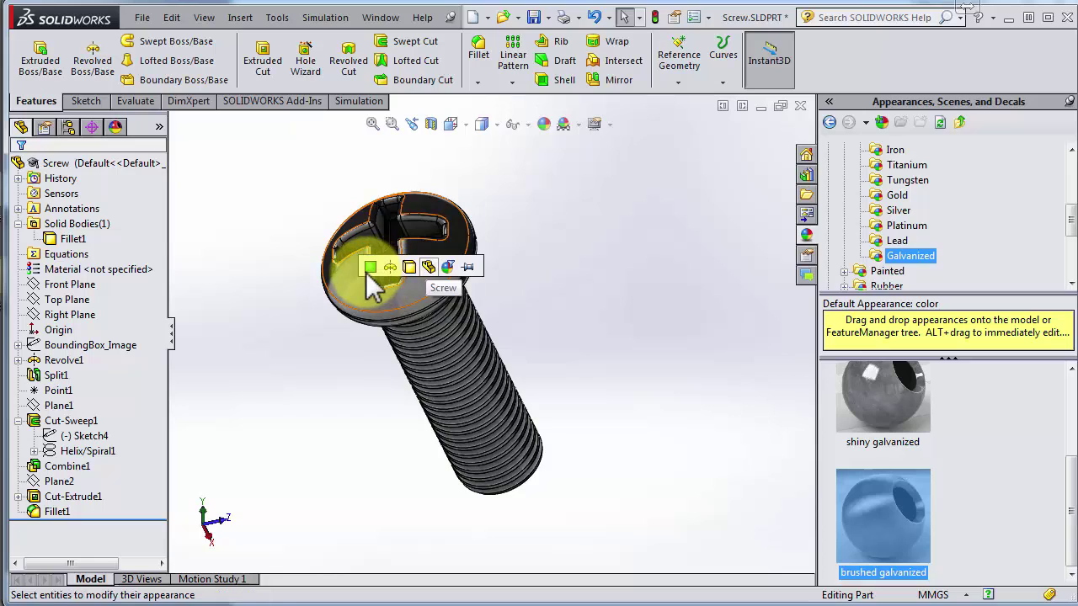
{"action": "left_click", "coordinate": [431, 266]}
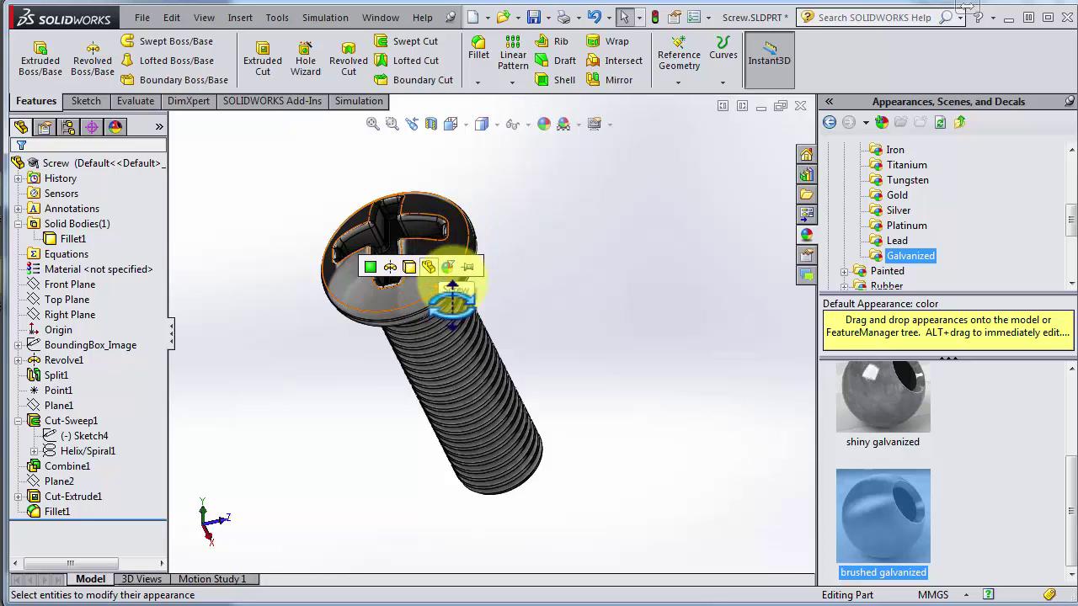
Display the screw model in perspective
{"action": "middle_click_drag", "start_coordinate": [458, 361], "coordinate": [369, 355]}
{"action": "scroll", "coordinate": [347, 357], "scroll_direction": "up", "scroll_amount": 4}
{"action": "scroll", "coordinate": [344, 356], "scroll_direction": "down", "scroll_amount": 3}
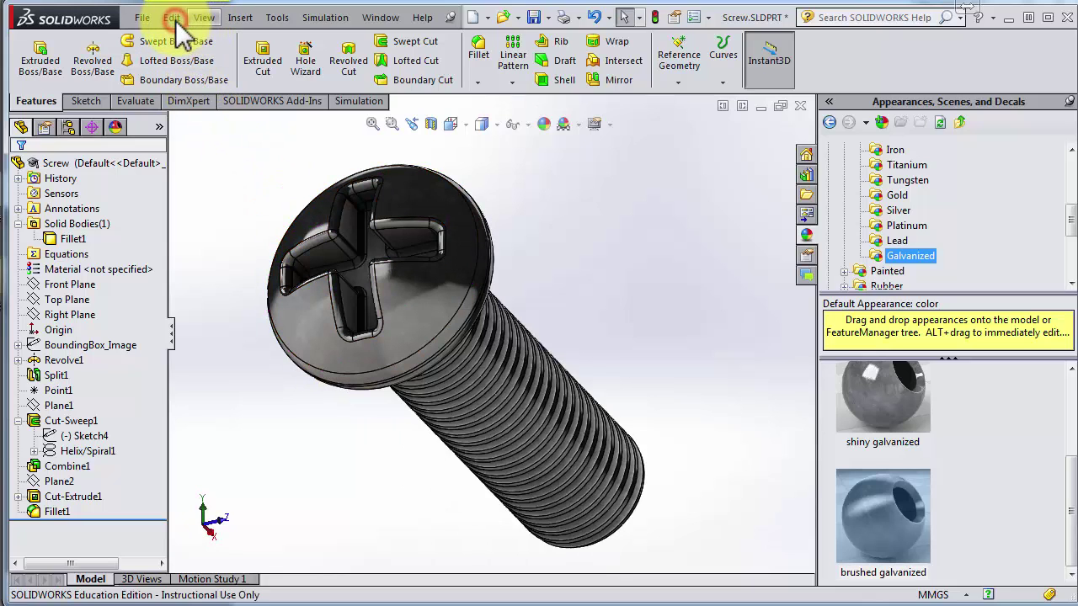
{"action": "left_click", "coordinate": [174, 18]}
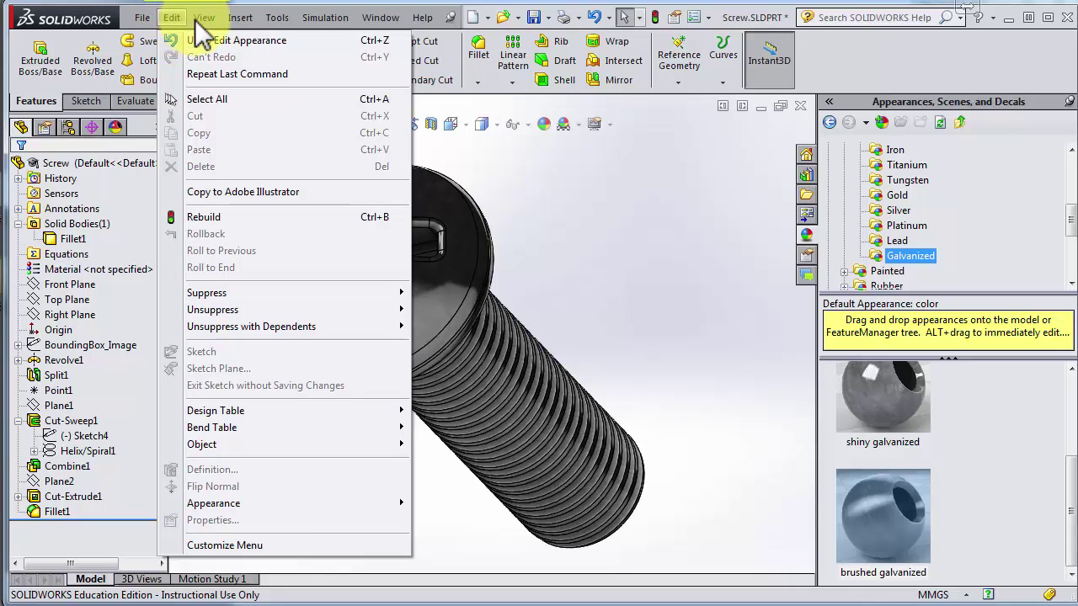
{"action": "mouse_move", "coordinate": [197, 19]}
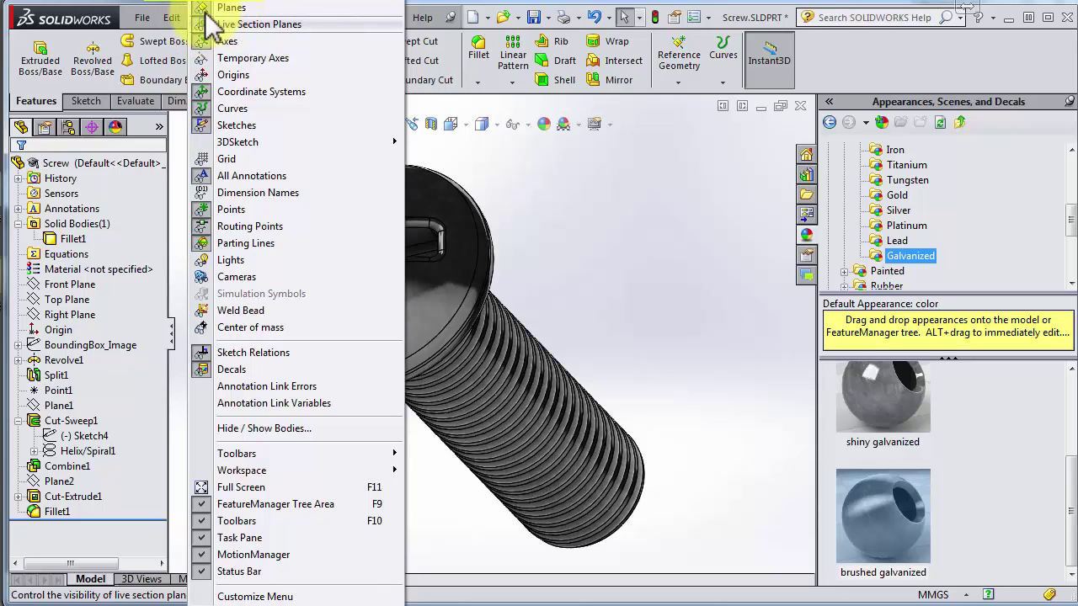
{"action": "mouse_move", "coordinate": [240, 17]}
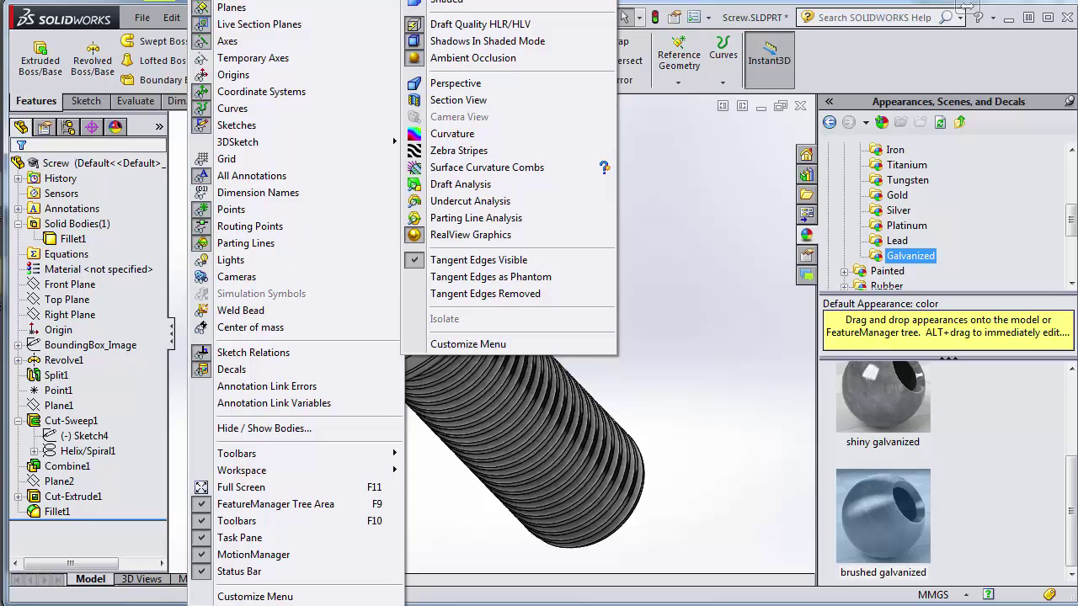
{"action": "left_click", "coordinate": [454, 82]}
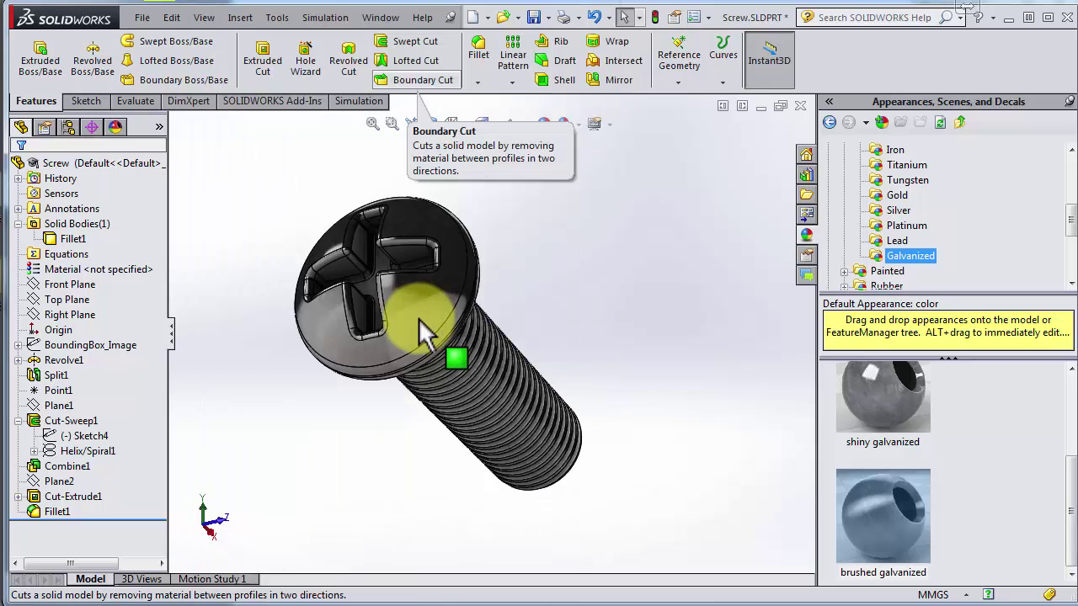
Strengthen the perspective effect by setting the observer position to 0.5 object sizes
{"action": "middle_click_drag", "start_coordinate": [418, 322], "coordinate": [430, 347]}
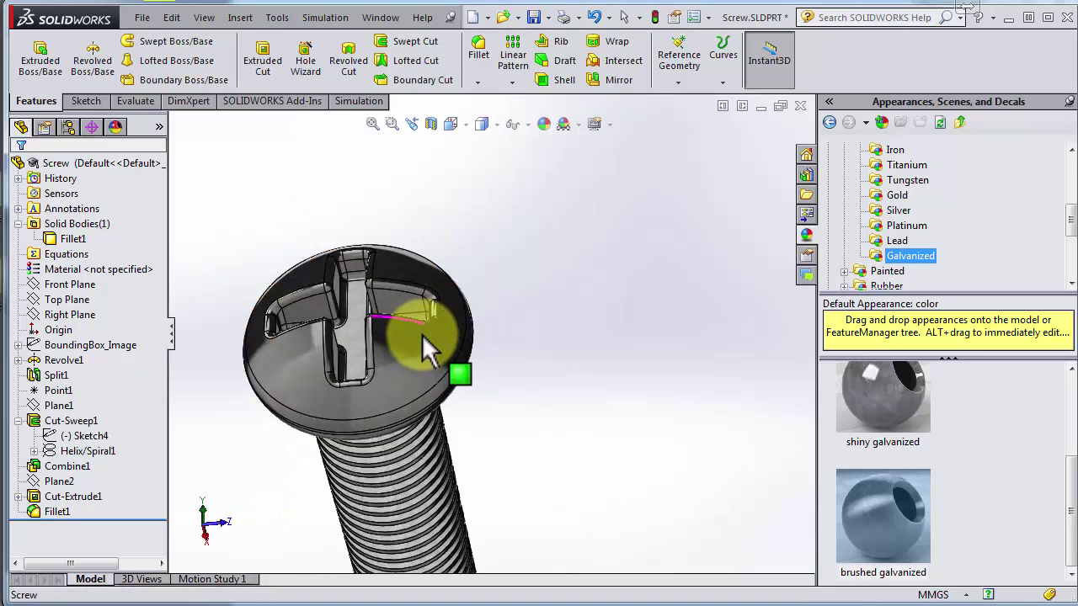
{"action": "left_click", "coordinate": [172, 19]}
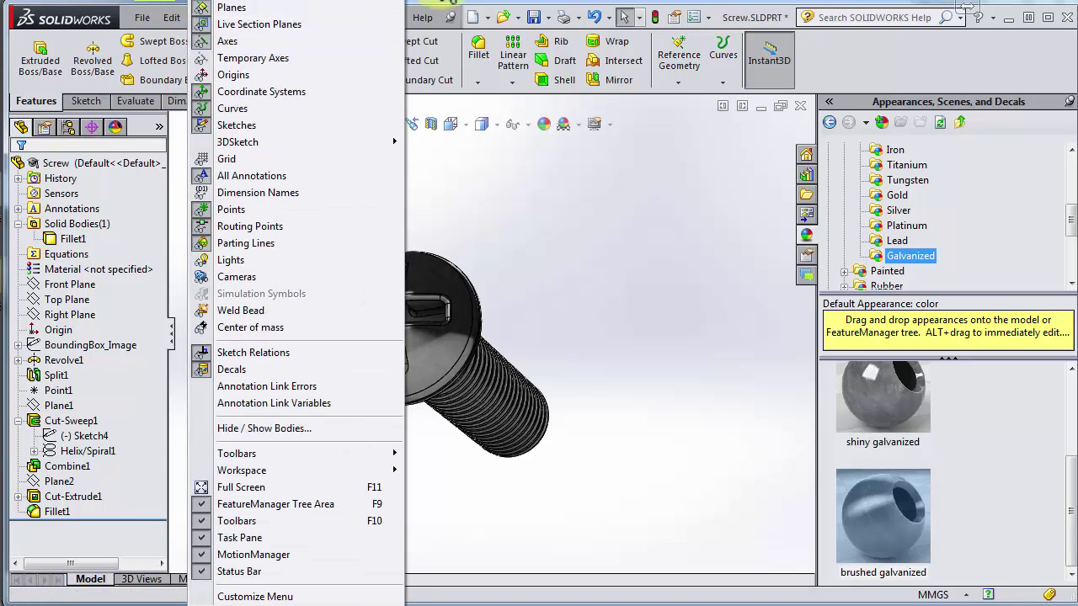
{"action": "mouse_move", "coordinate": [463, 167]}
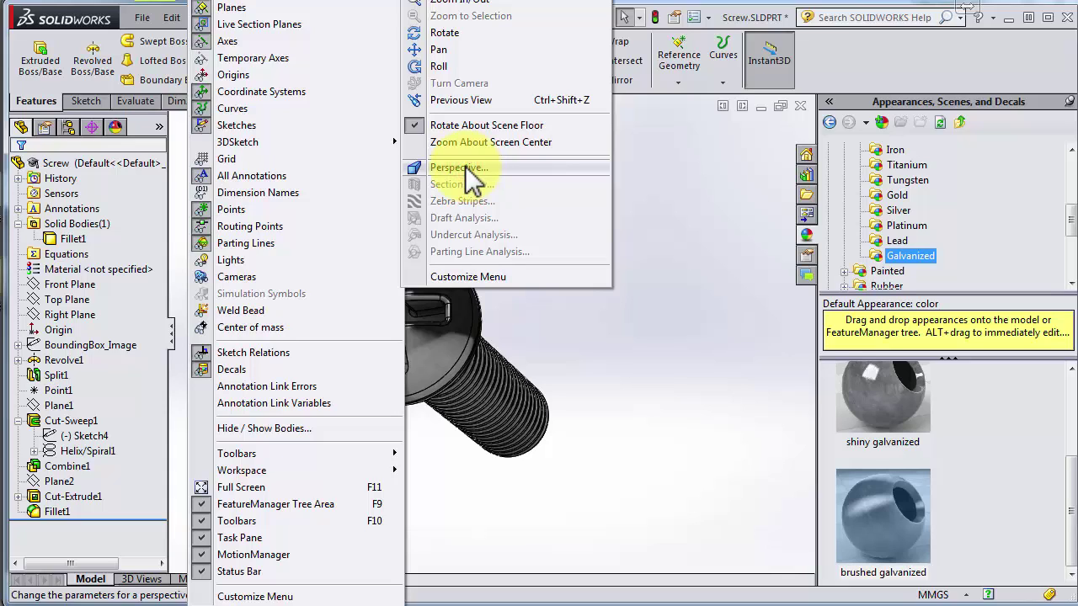
{"action": "left_click", "coordinate": [459, 168]}
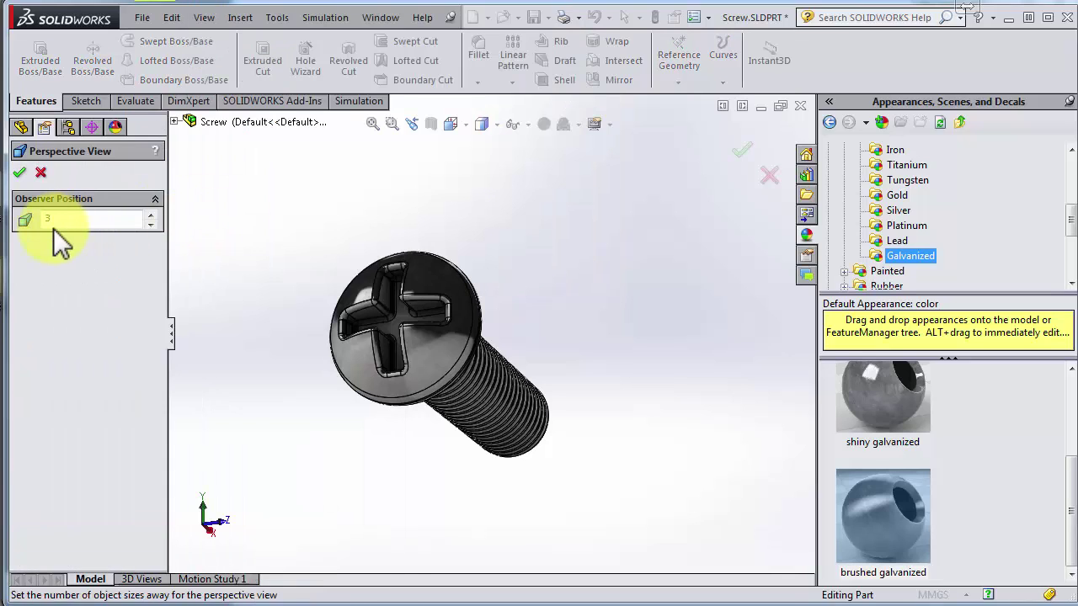
{"action": "left_click", "coordinate": [151, 223]}
{"action": "left_click", "coordinate": [152, 223]}
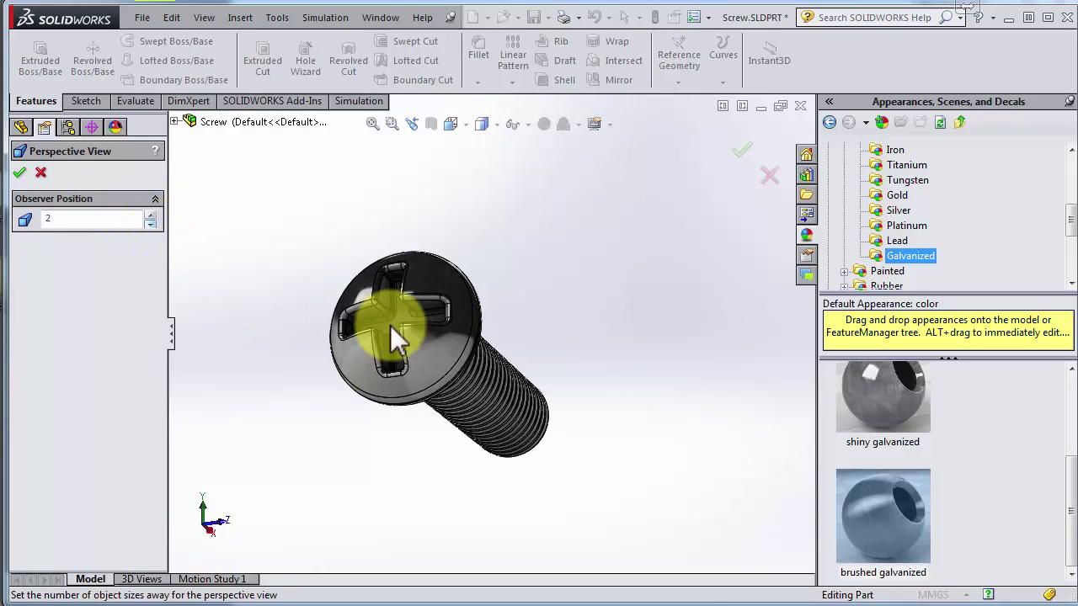
{"action": "mouse_move", "coordinate": [452, 338]}
{"action": "middle_mouse_down"}
{"action": "mouse_move", "coordinate": [487, 296]}
{"action": "mouse_move", "coordinate": [448, 320]}
{"action": "mouse_move", "coordinate": [459, 328]}
{"action": "middle_mouse_up"}
{"action": "scroll", "coordinate": [459, 327], "scroll_direction": "down", "scroll_amount": 3}
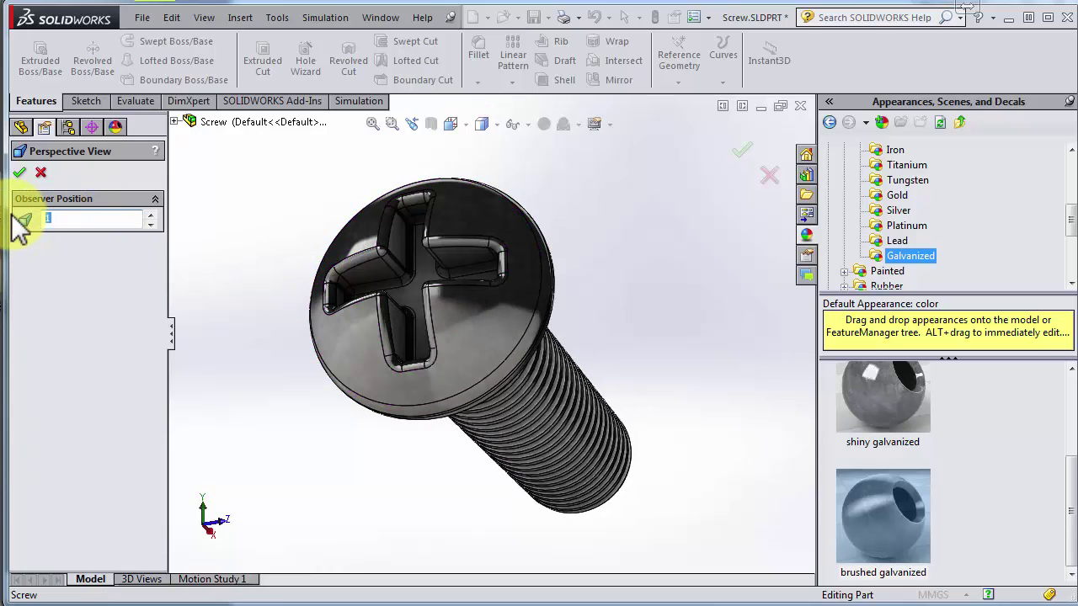
{"action": "type", "text": "5"}
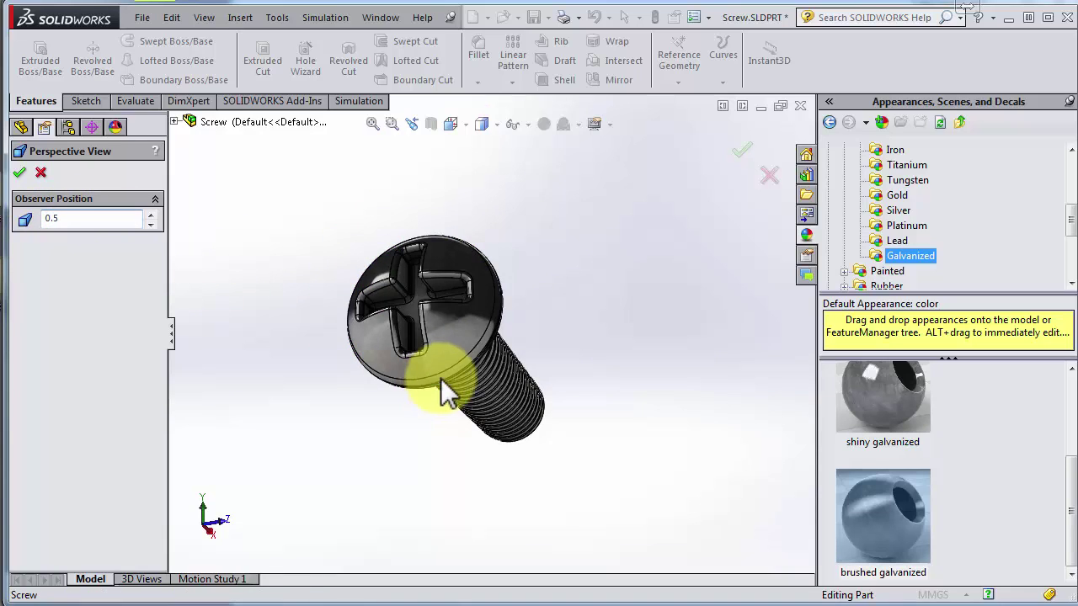
{"action": "mouse_move", "coordinate": [447, 359]}
{"action": "middle_mouse_down"}
{"action": "mouse_move", "coordinate": [427, 378]}
{"action": "mouse_move", "coordinate": [451, 361]}
{"action": "middle_mouse_up"}
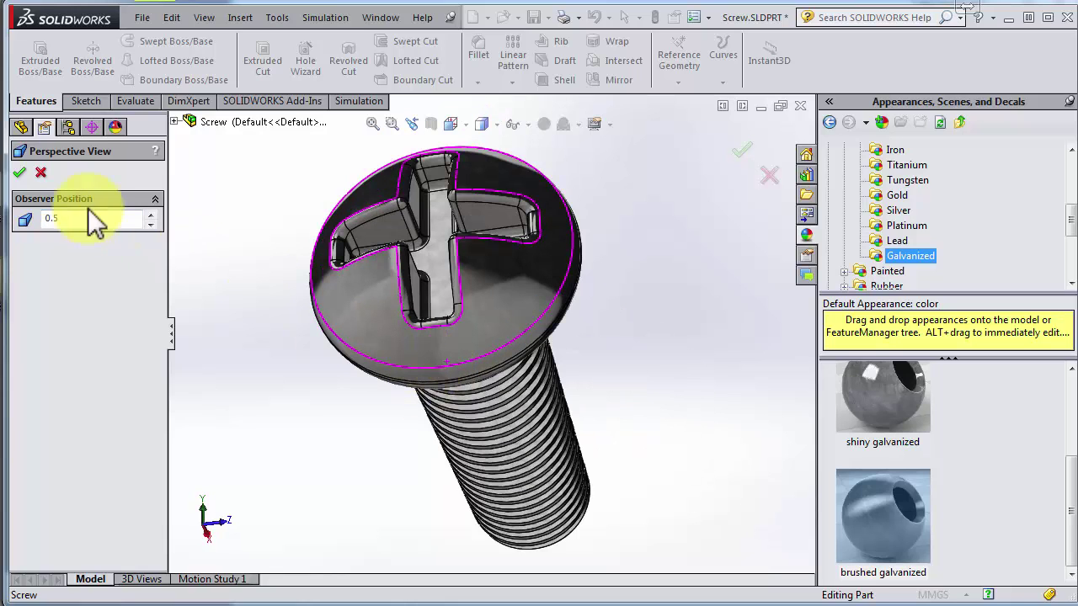
{"action": "left_click", "coordinate": [21, 175]}
{"action": "left_click", "coordinate": [19, 173]}
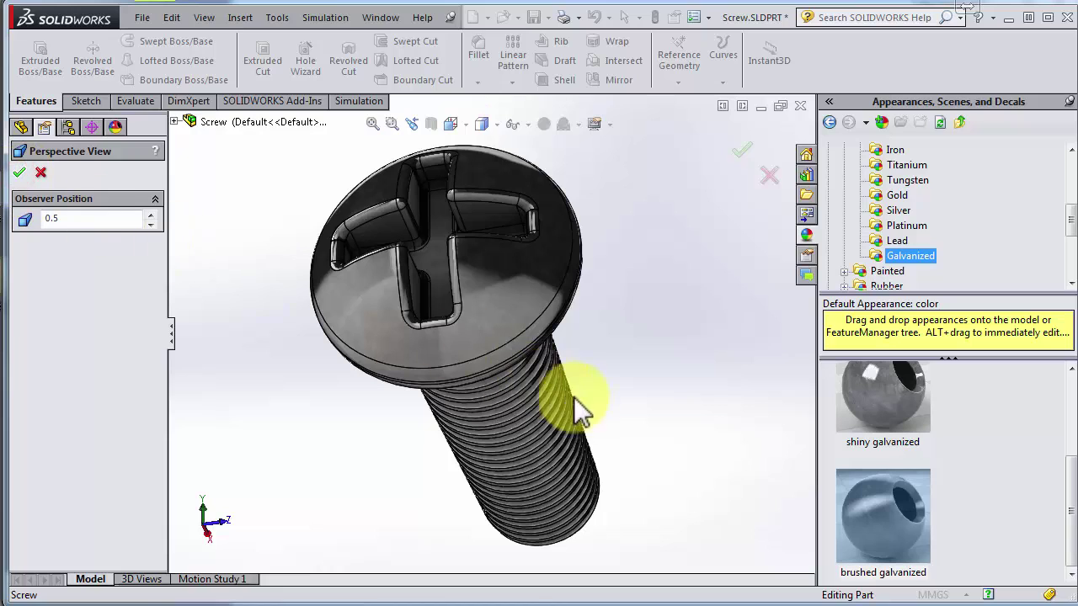